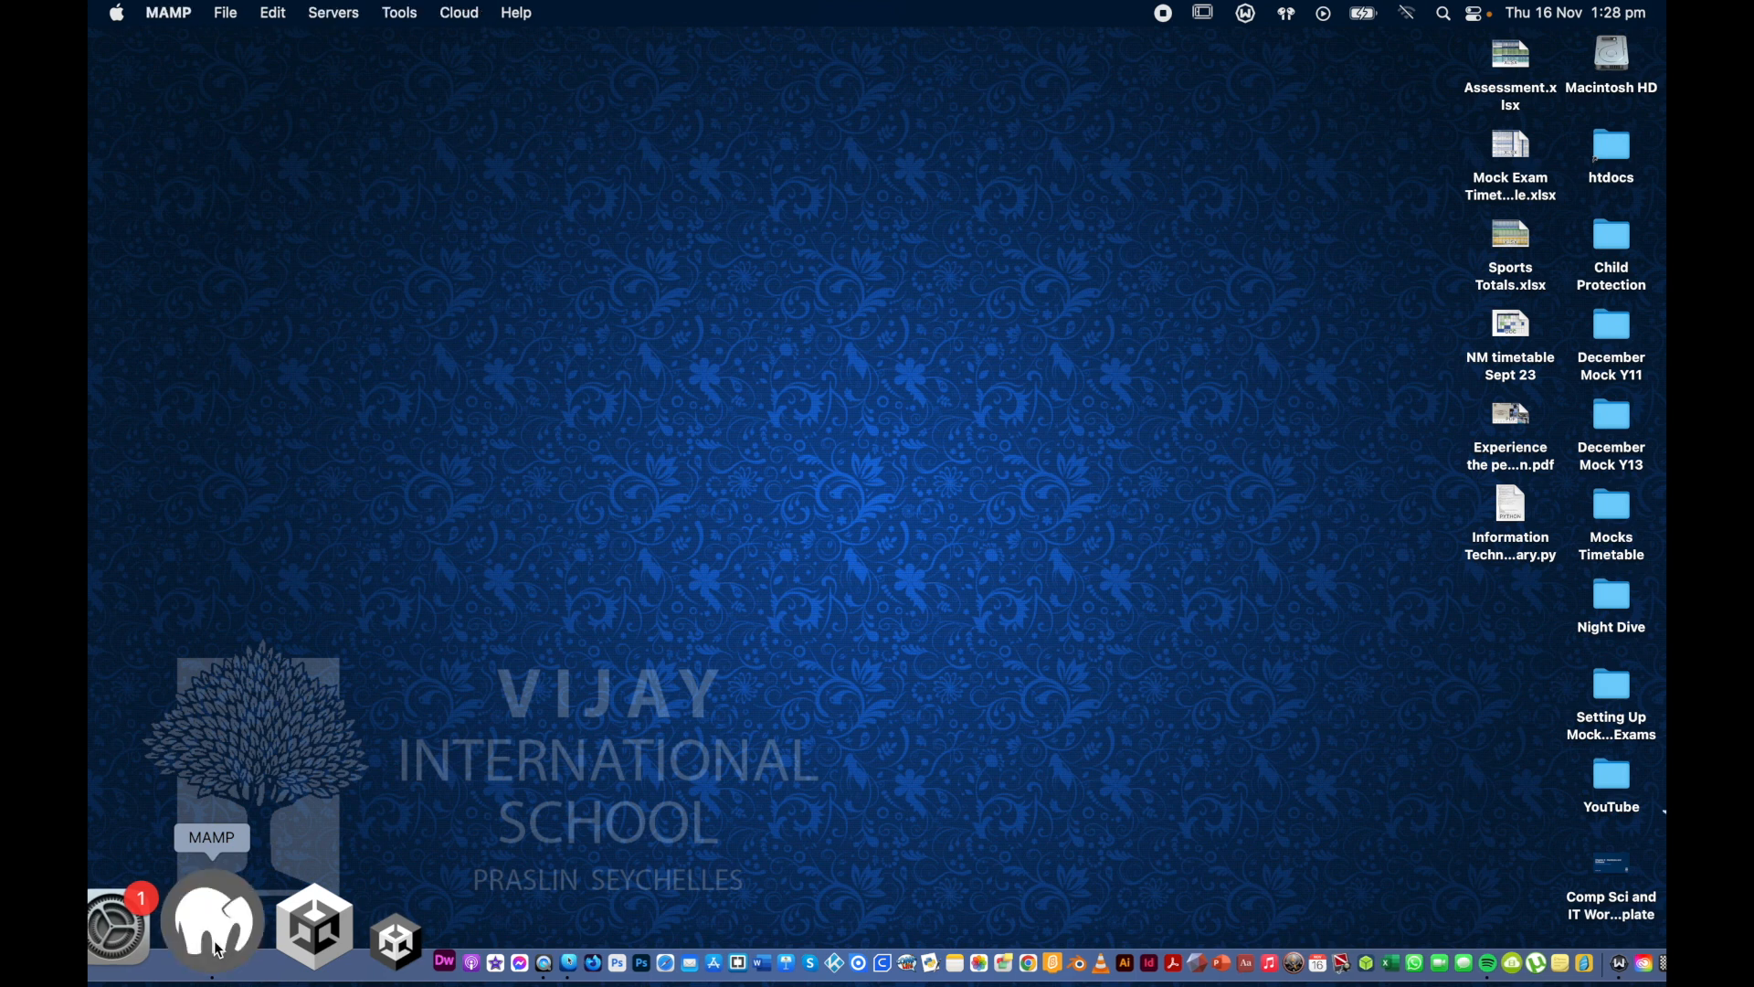
- Start the MAMP servers and open phpMyAdmin from the MAMP start page
{"action": "left_click_drag", "start_coordinate": [344, 101], "coordinate": [323, 82]}
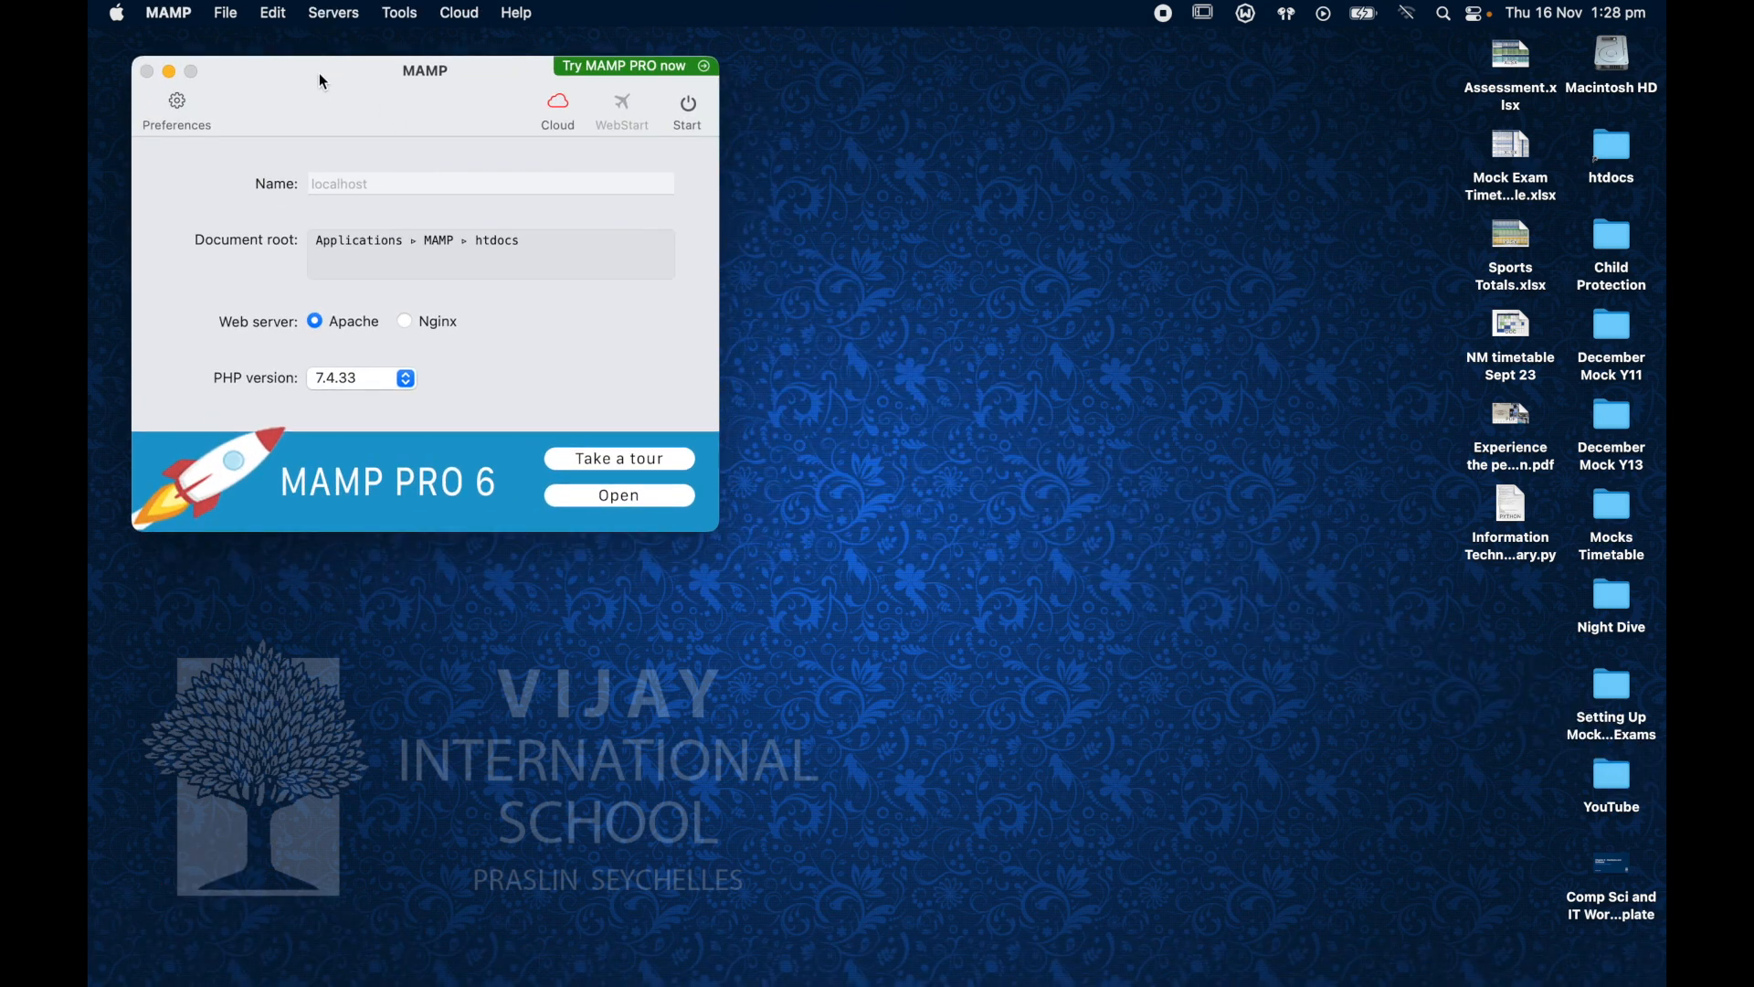
{"action": "left_click", "coordinate": [695, 111]}
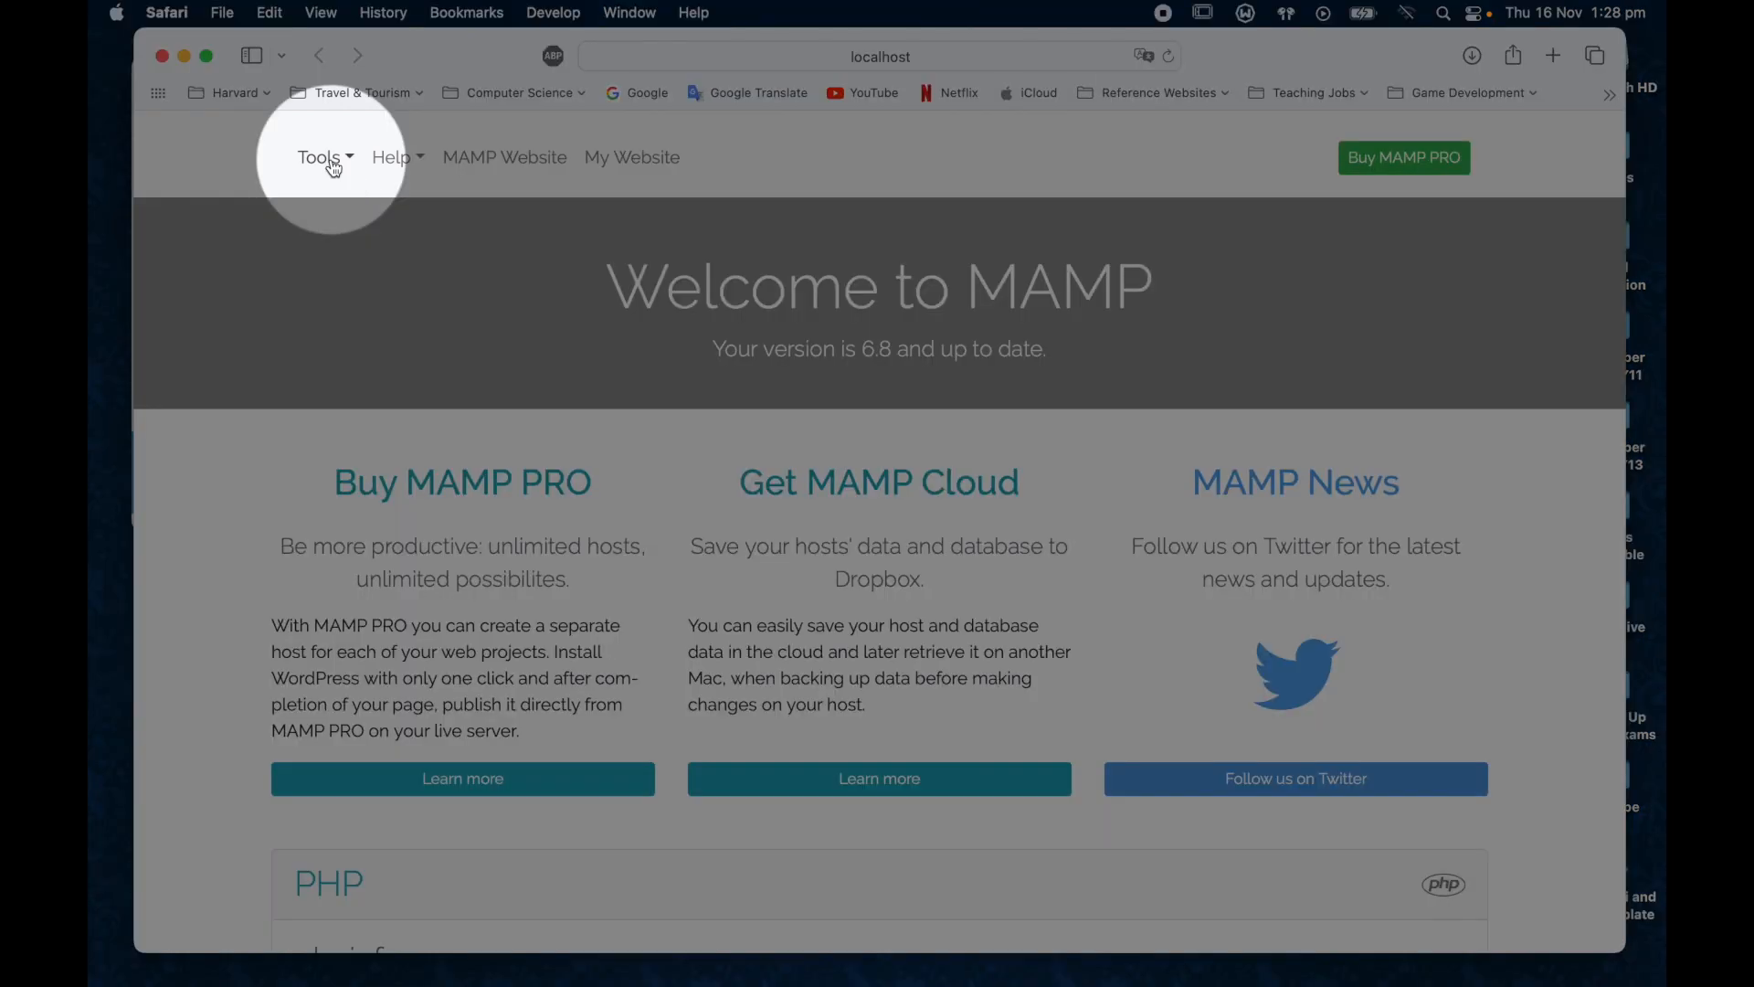
{"action": "left_click", "coordinate": [333, 164]}
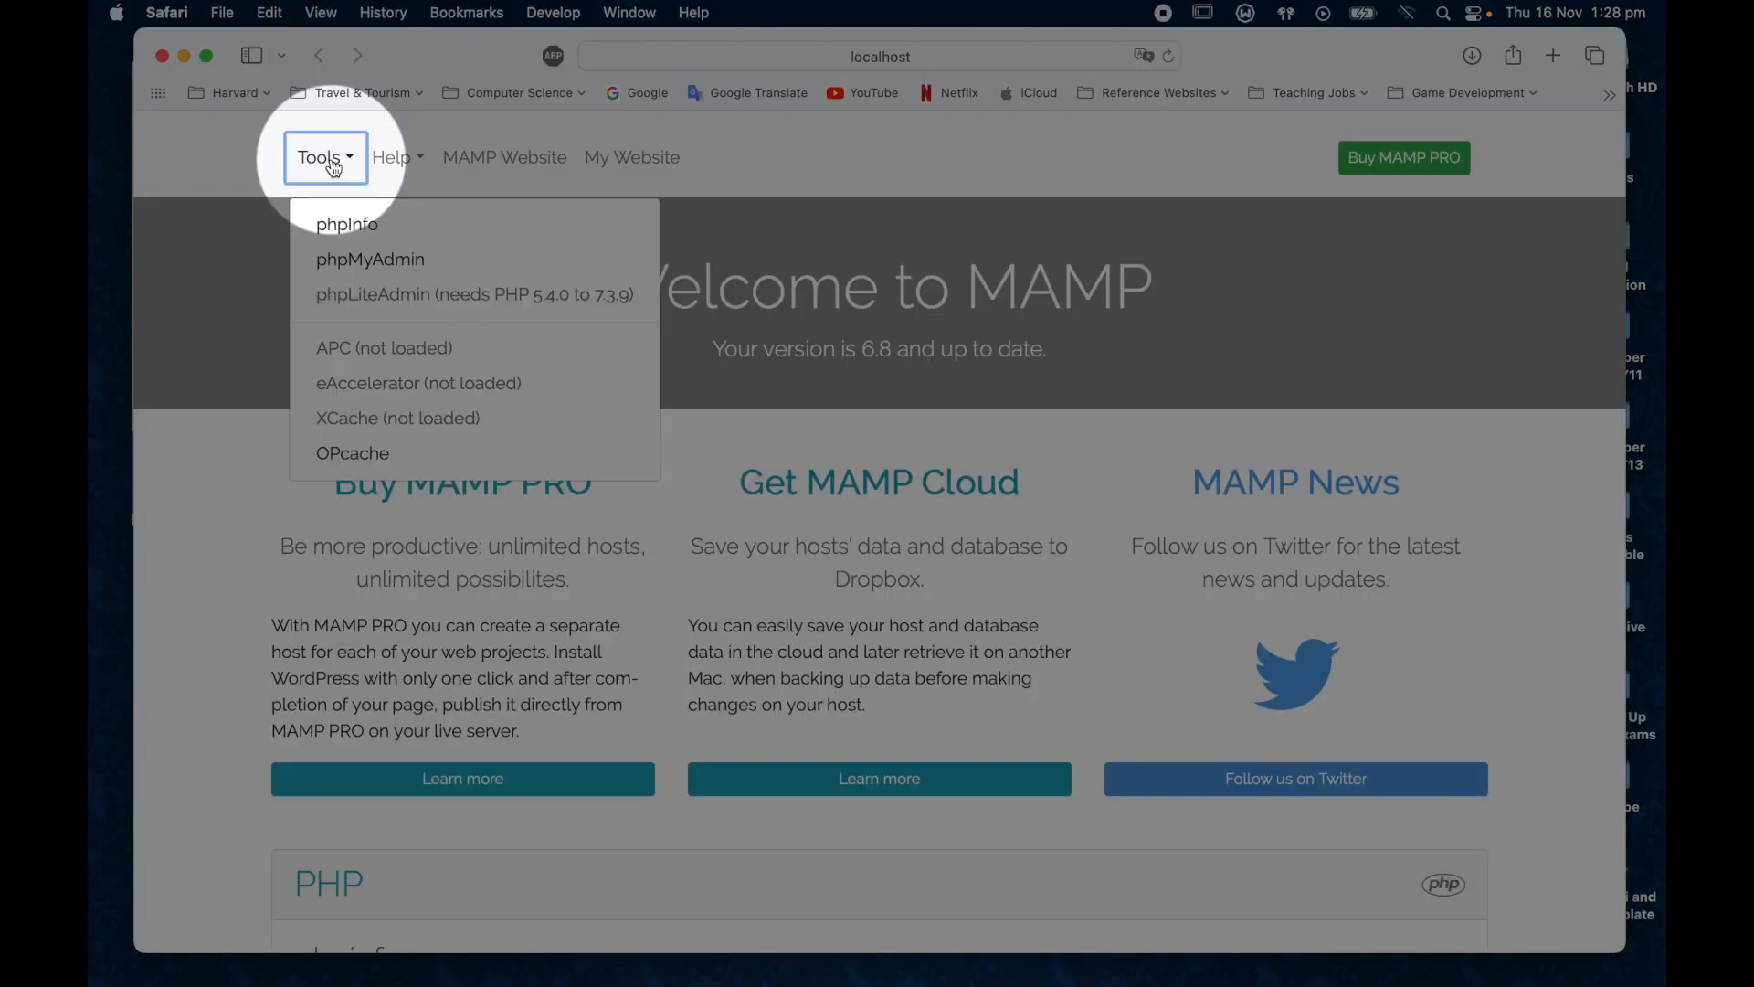
{"action": "left_click", "coordinate": [355, 265]}
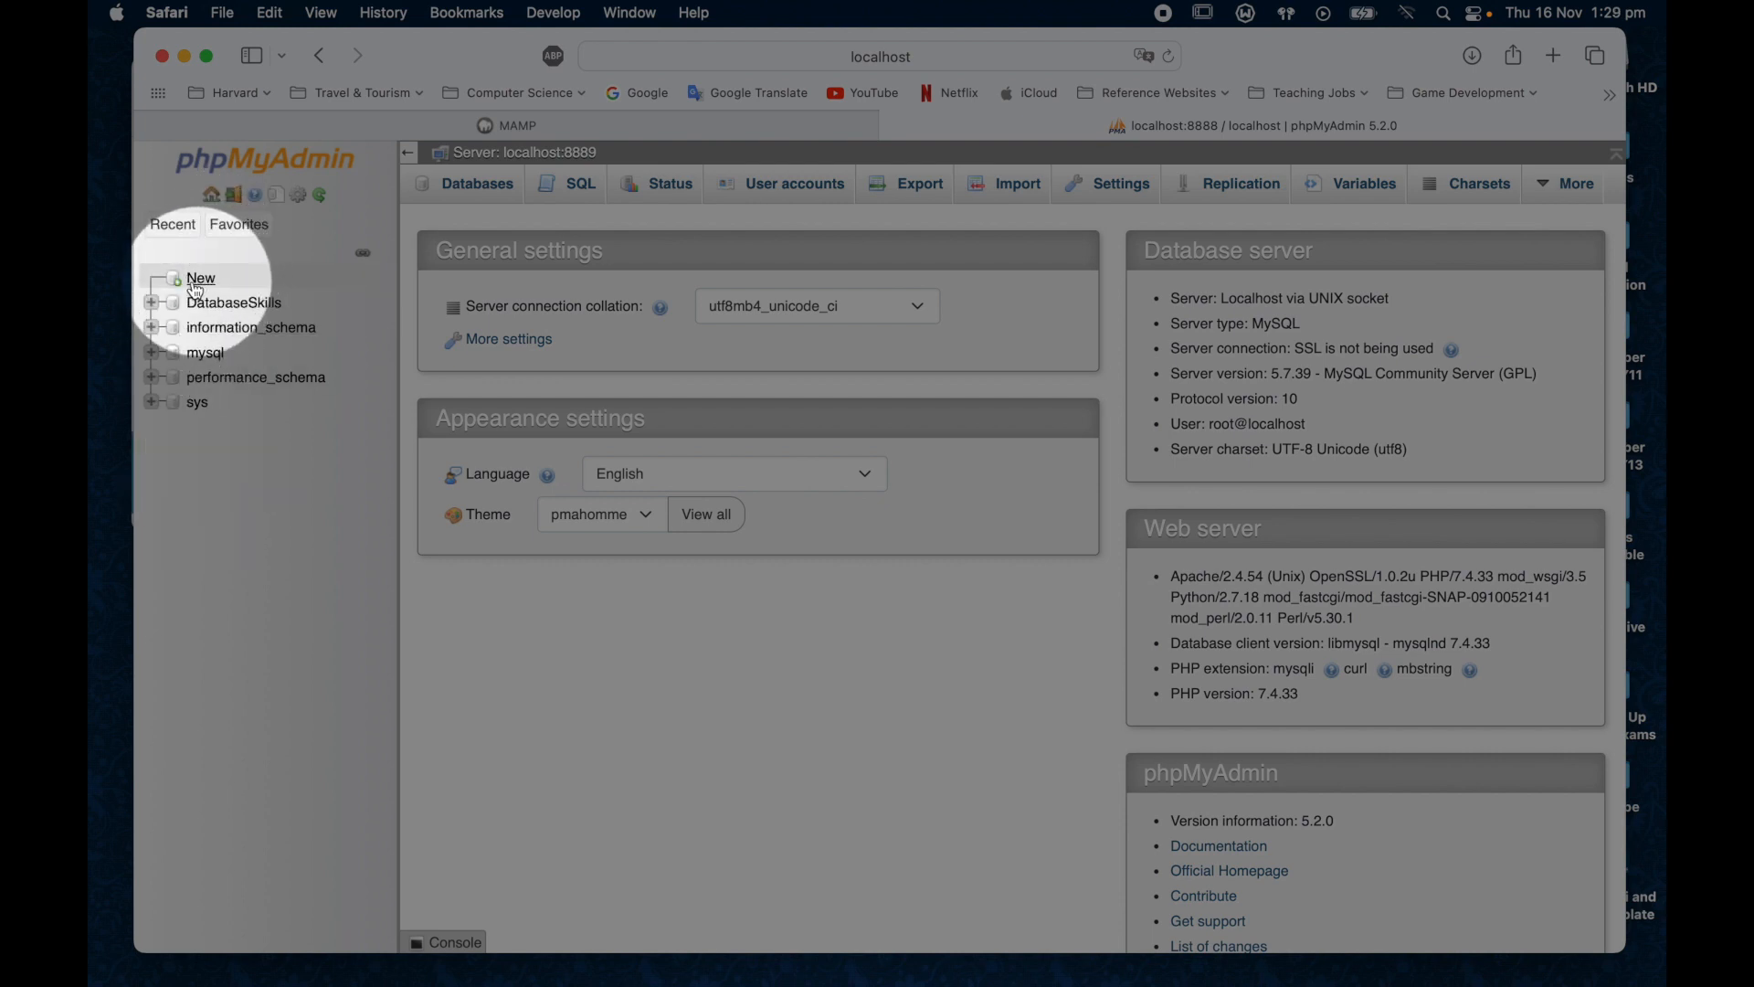
- Create a new database named SchoolDB with the utf8_general_ci collation
{"action": "left_click", "coordinate": [203, 282]}
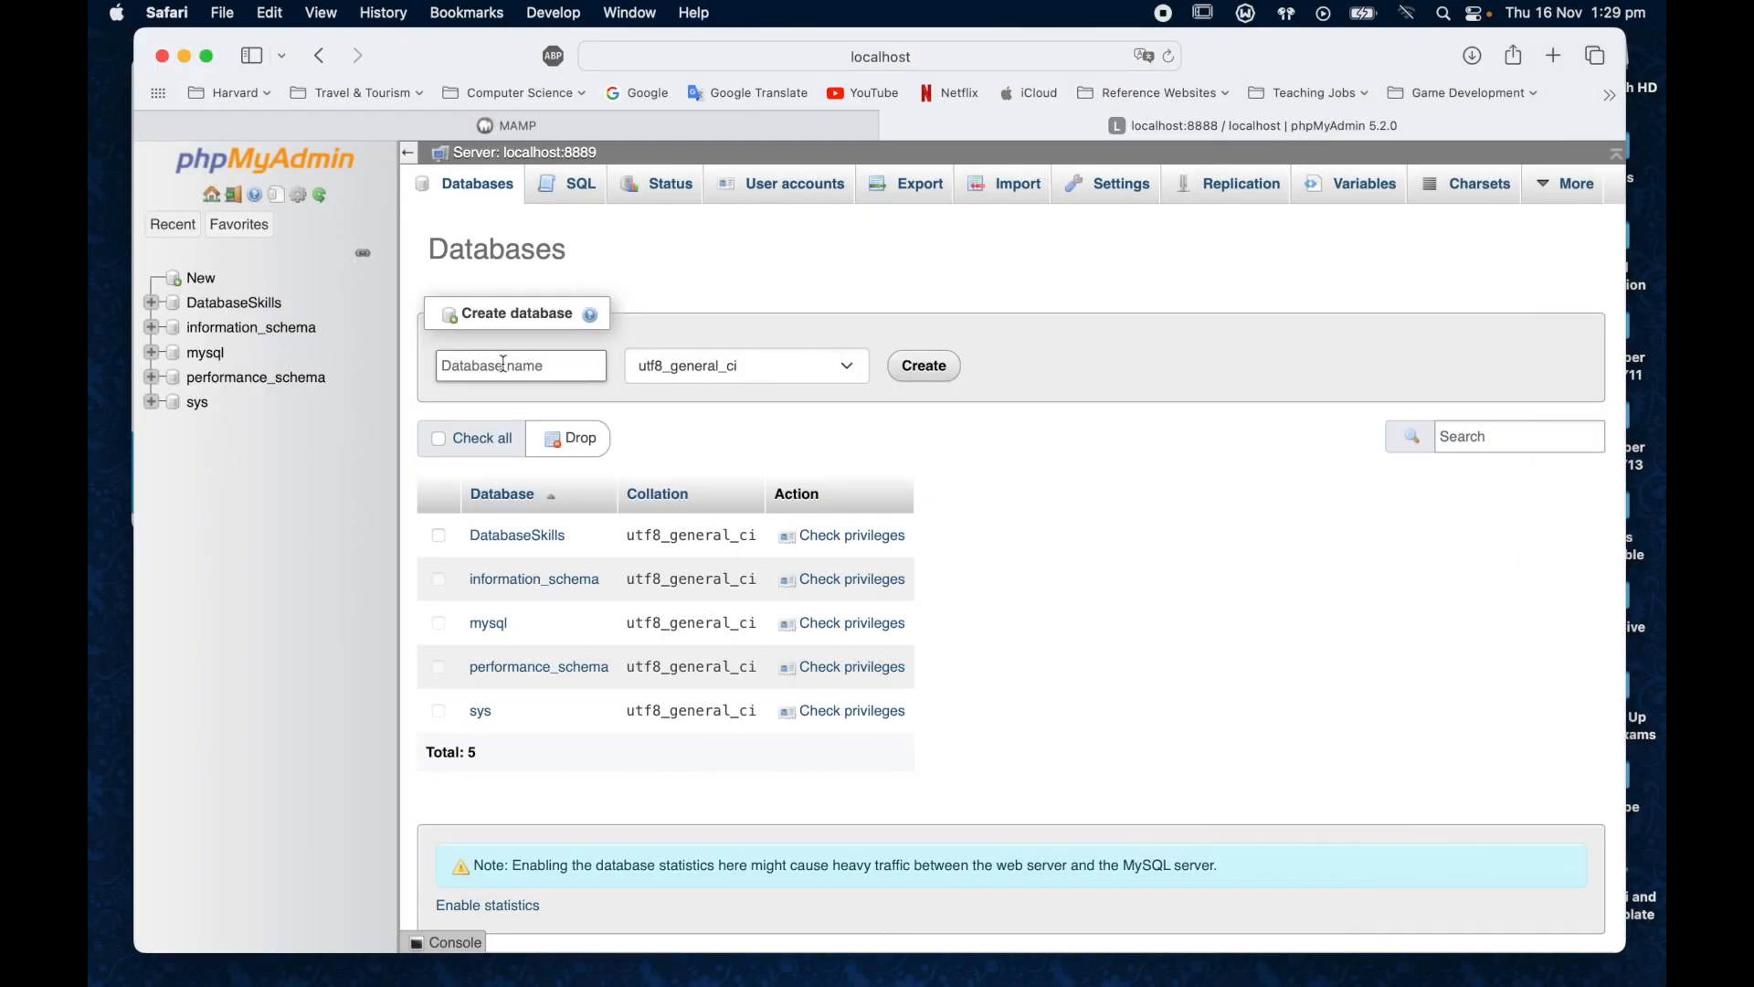
{"action": "left_click", "coordinate": [573, 362]}
{"action": "type", "text": "SchoolDB"}
{"action": "left_click", "coordinate": [929, 370]}
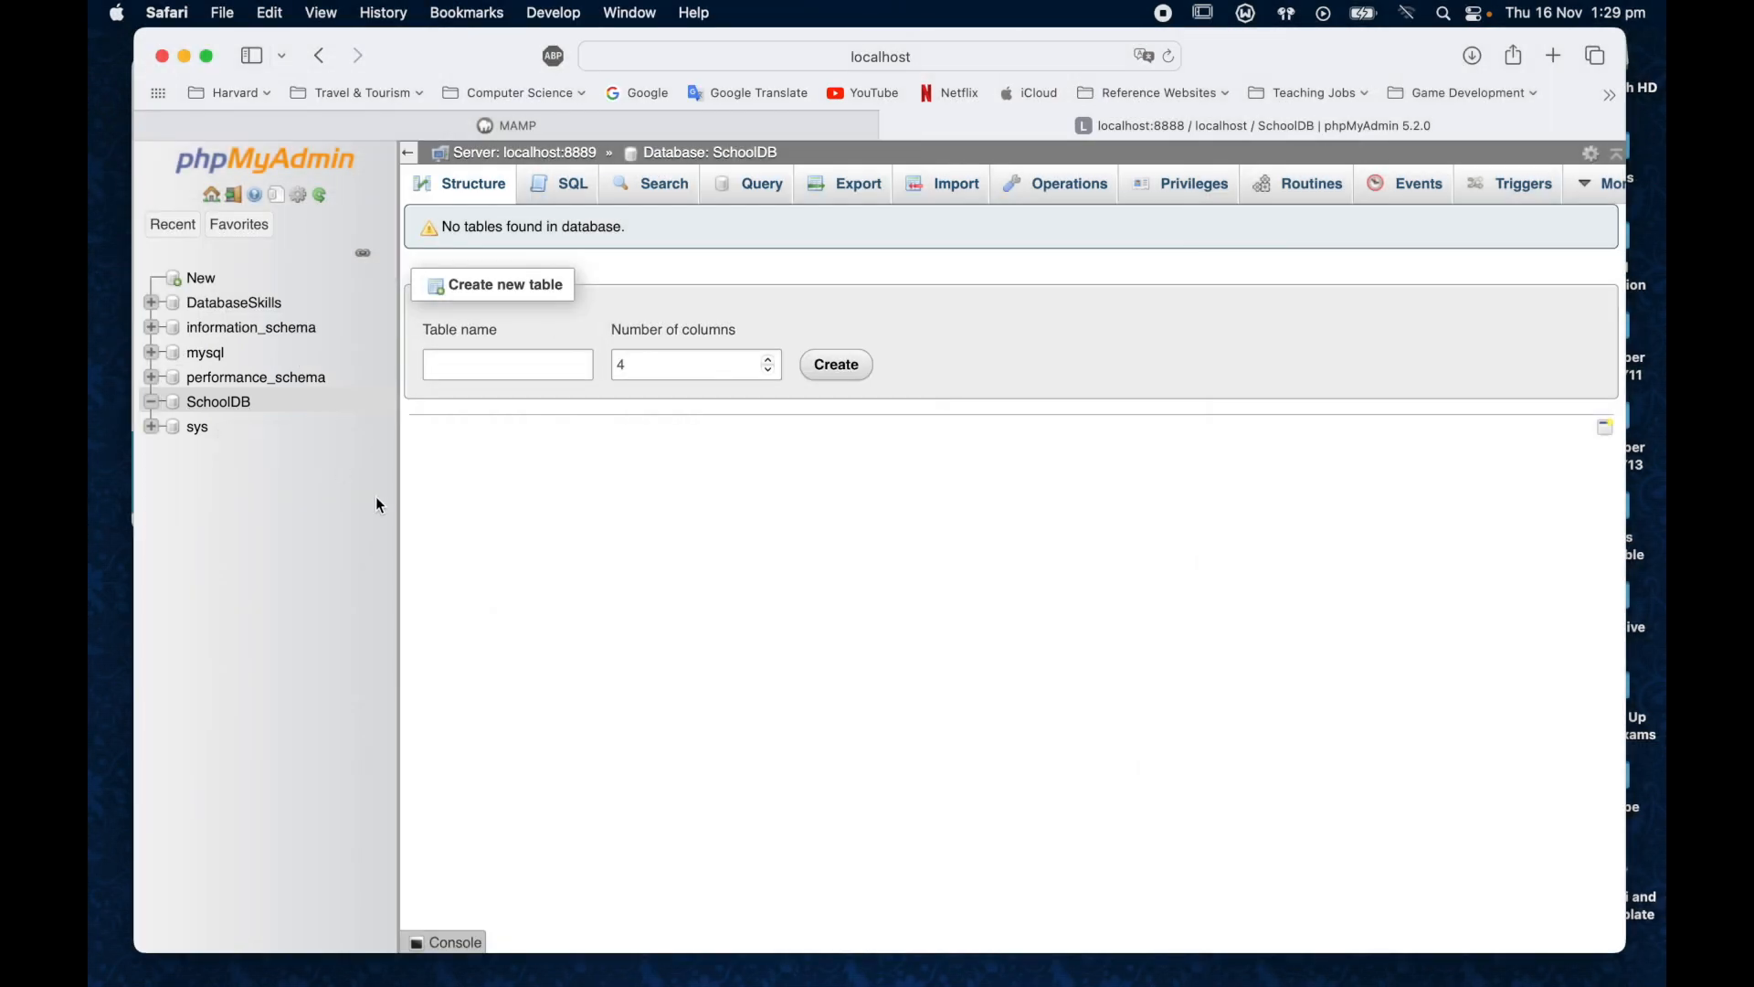
- Create a table named Students with 6 columns in the SchoolDB database
{"action": "left_click", "coordinate": [547, 365]}
{"action": "type", "text": "STudents"}
{"action": "left_click", "coordinate": [770, 361]}
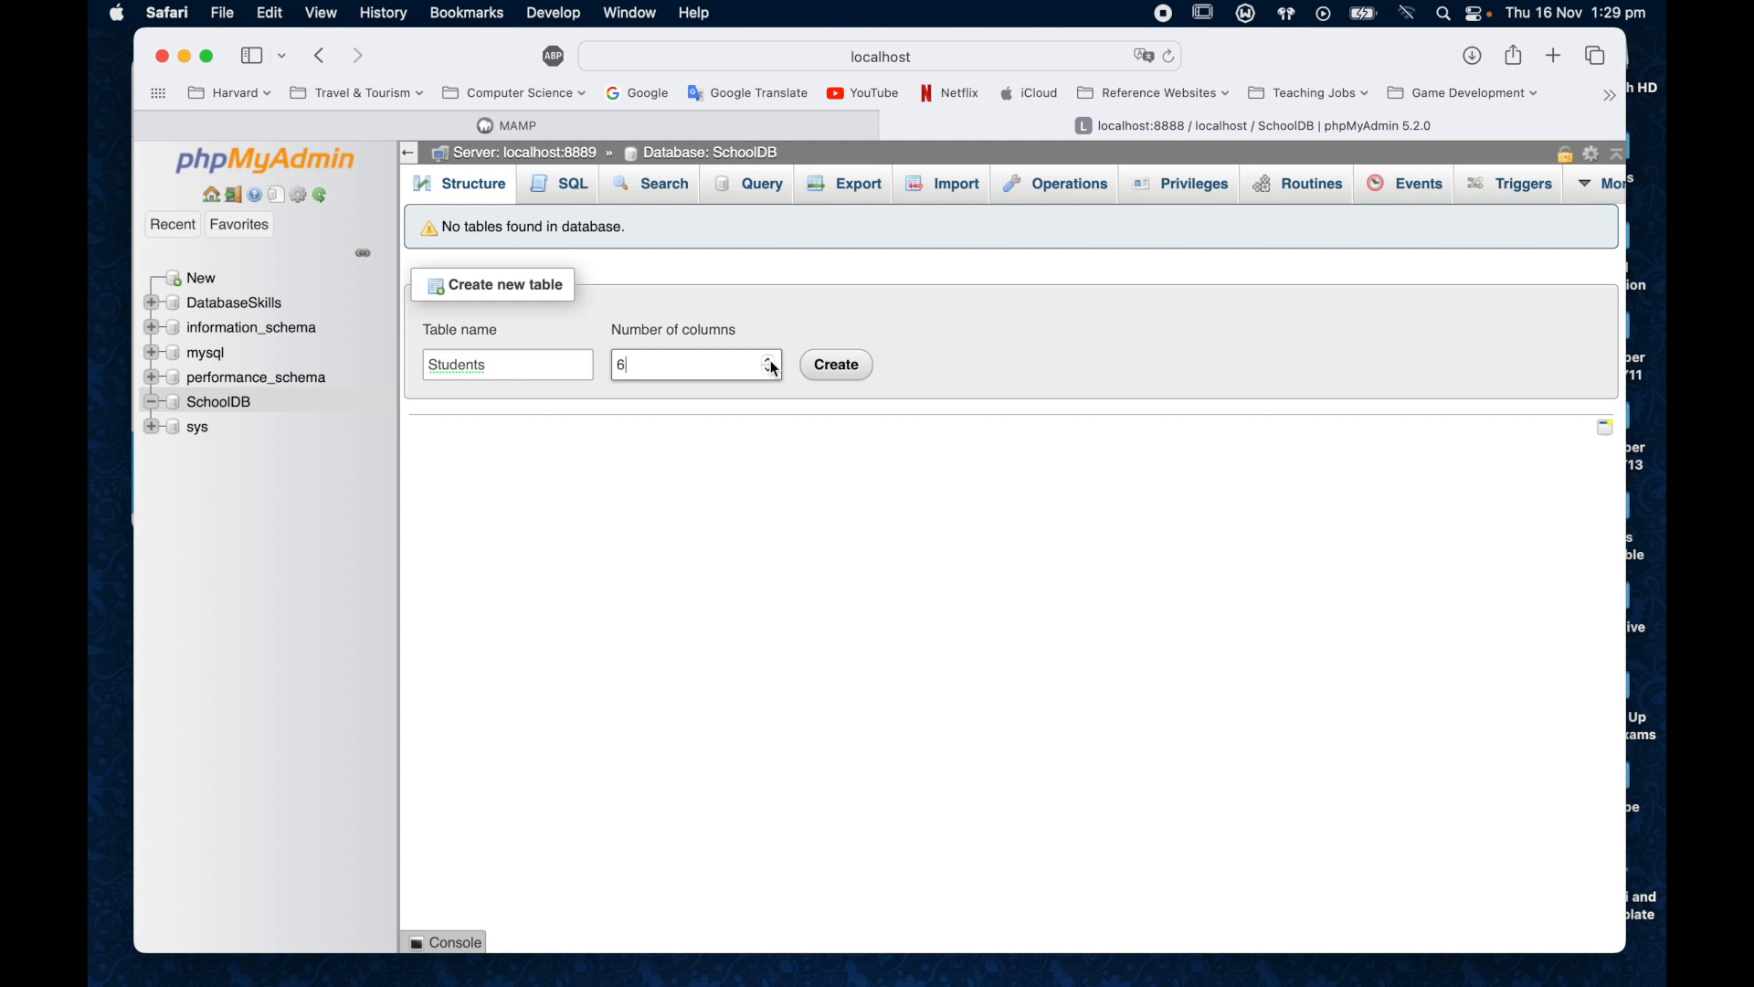
{"action": "left_click", "coordinate": [829, 366]}
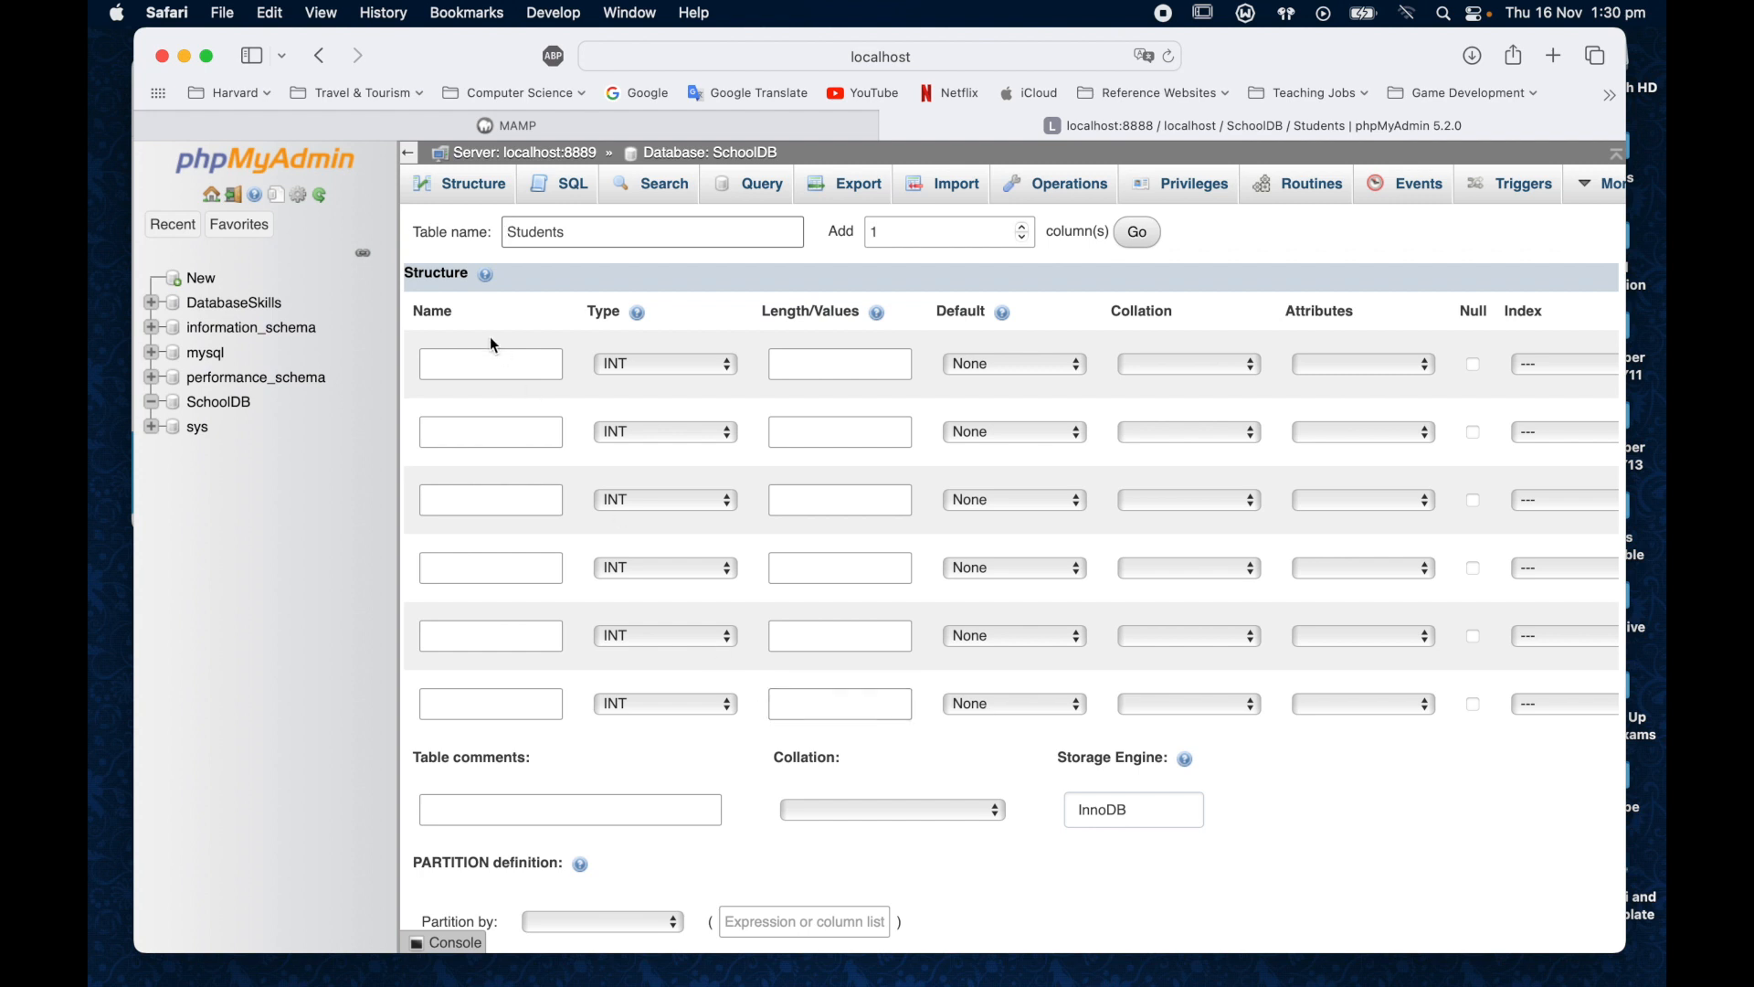
- Name the first column of the Students table Student_ID
{"action": "left_click", "coordinate": [473, 373]}
{"action": "type", "text": "Stud"}
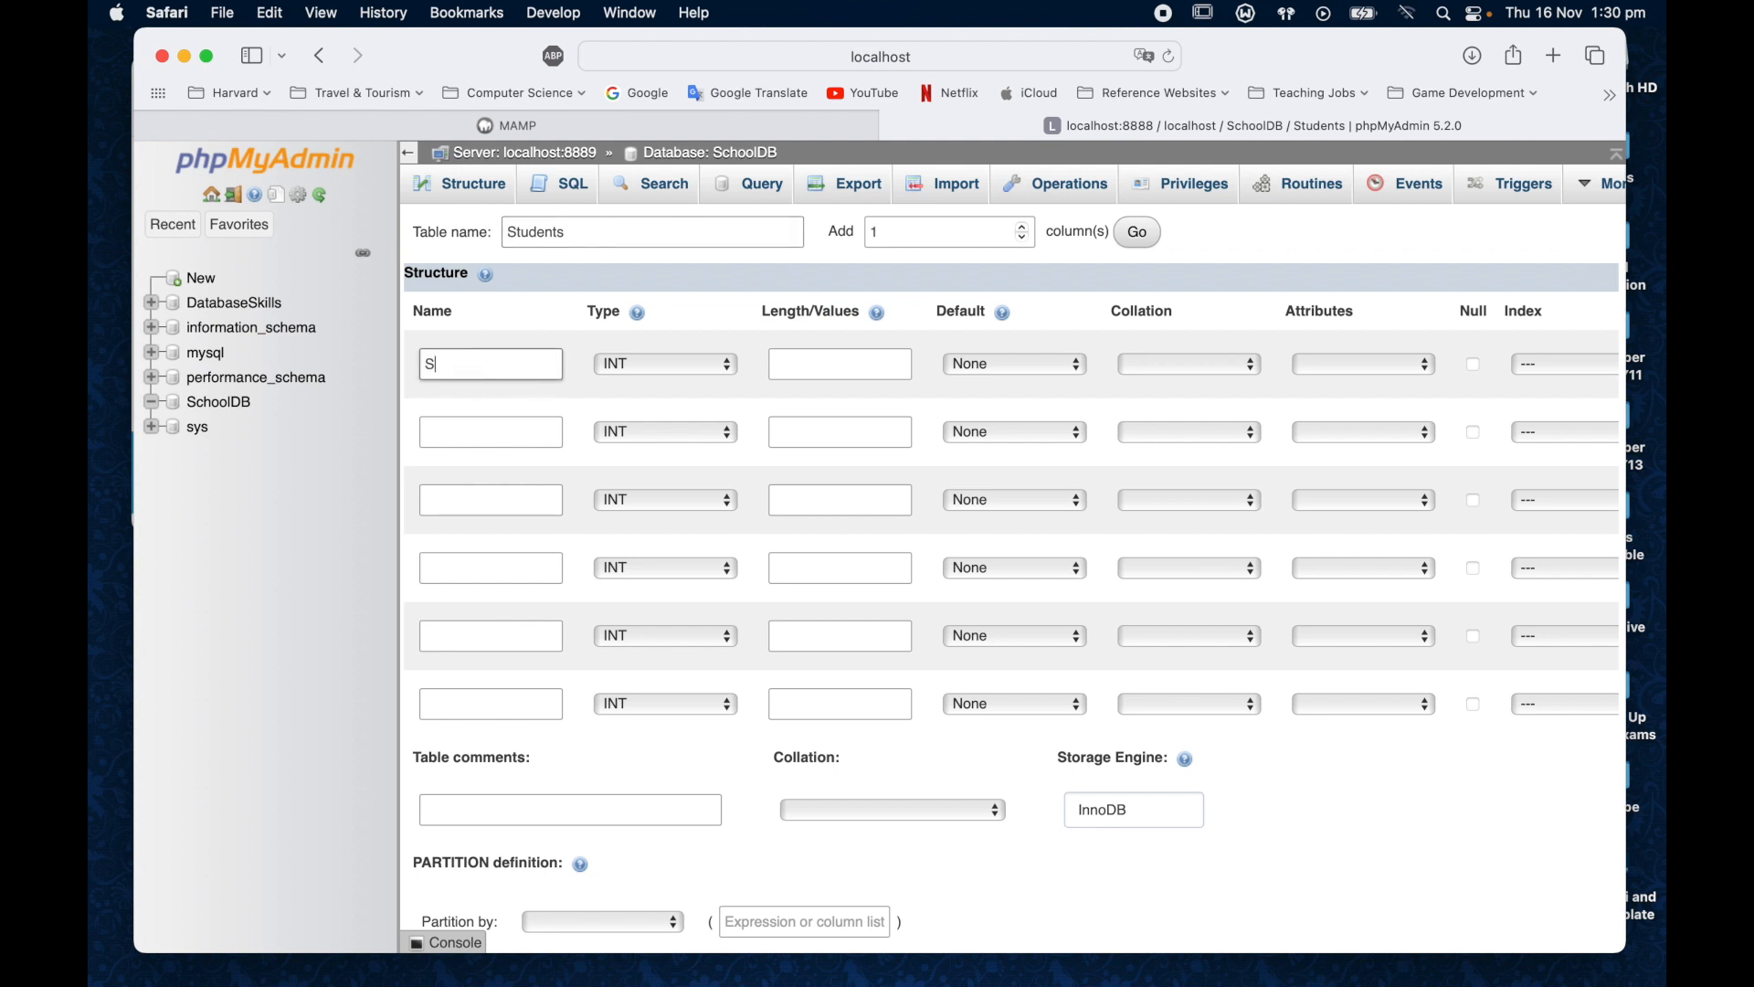
{"action": "type", "text": "ent_ID"}
- Set the first column's index to PRIMARY, accept the index settings, and enable auto increment for it
{"action": "scroll", "coordinate": [1096, 400], "scroll_direction": "right", "scroll_amount": 2}
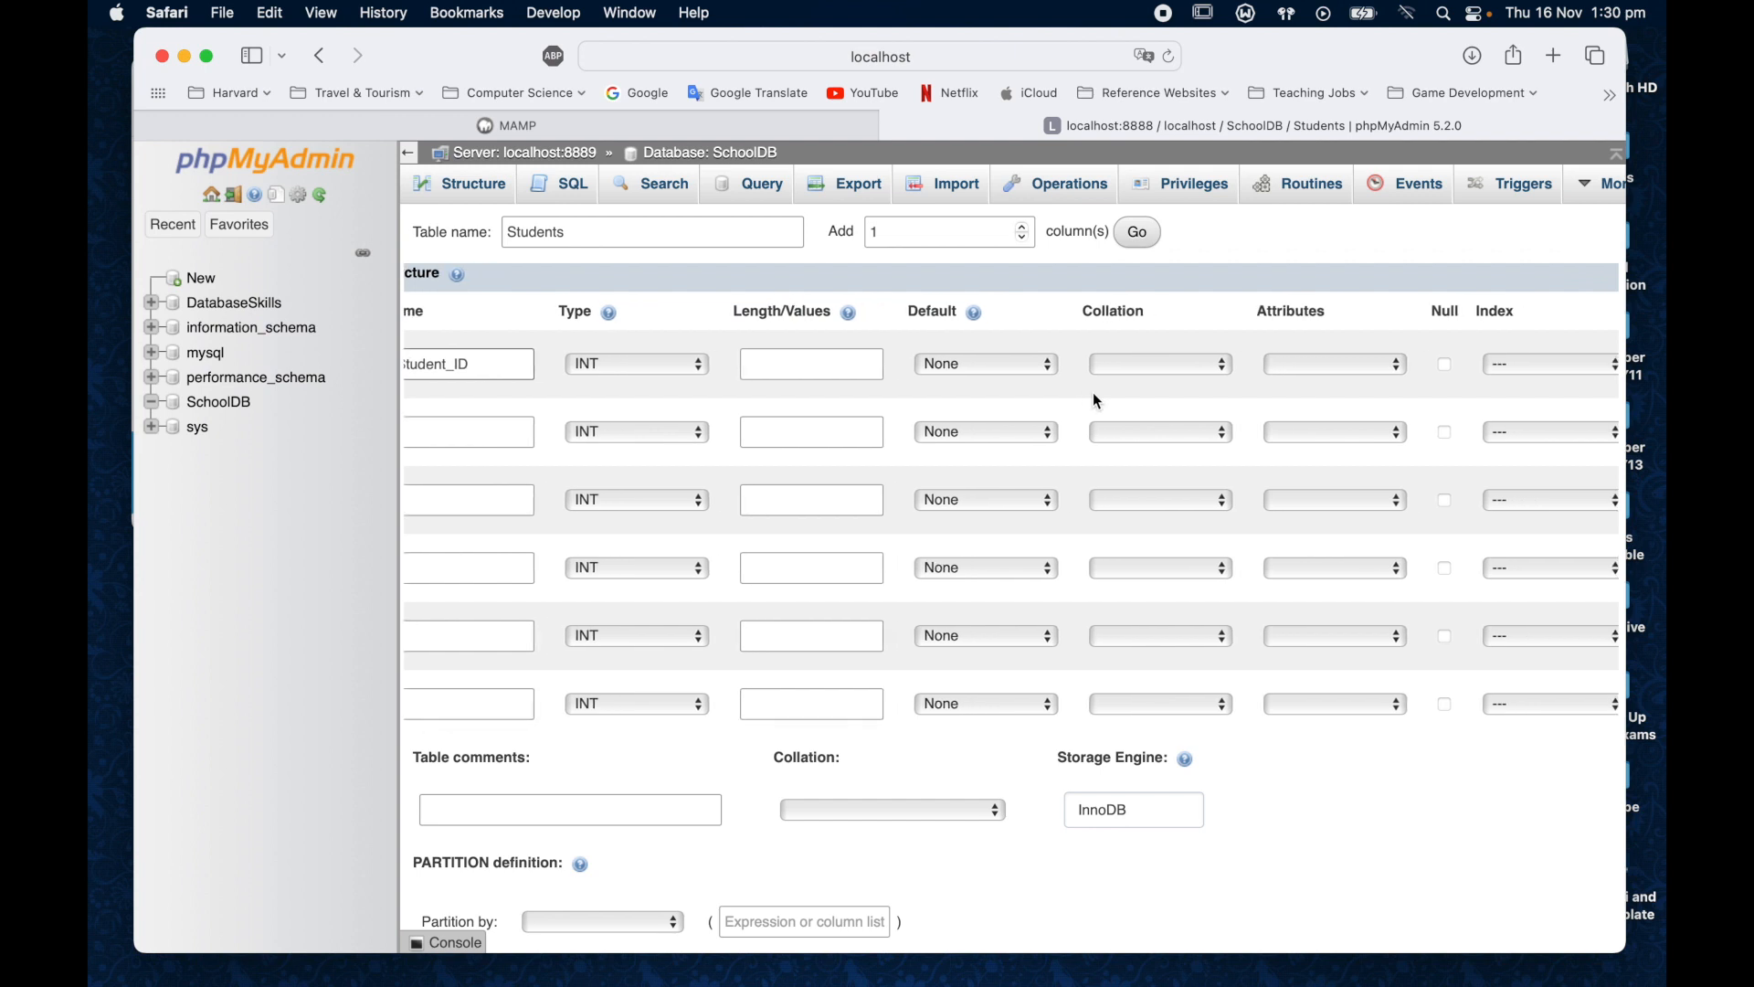
{"action": "scroll", "coordinate": [1096, 397], "scroll_direction": "right", "scroll_amount": 8}
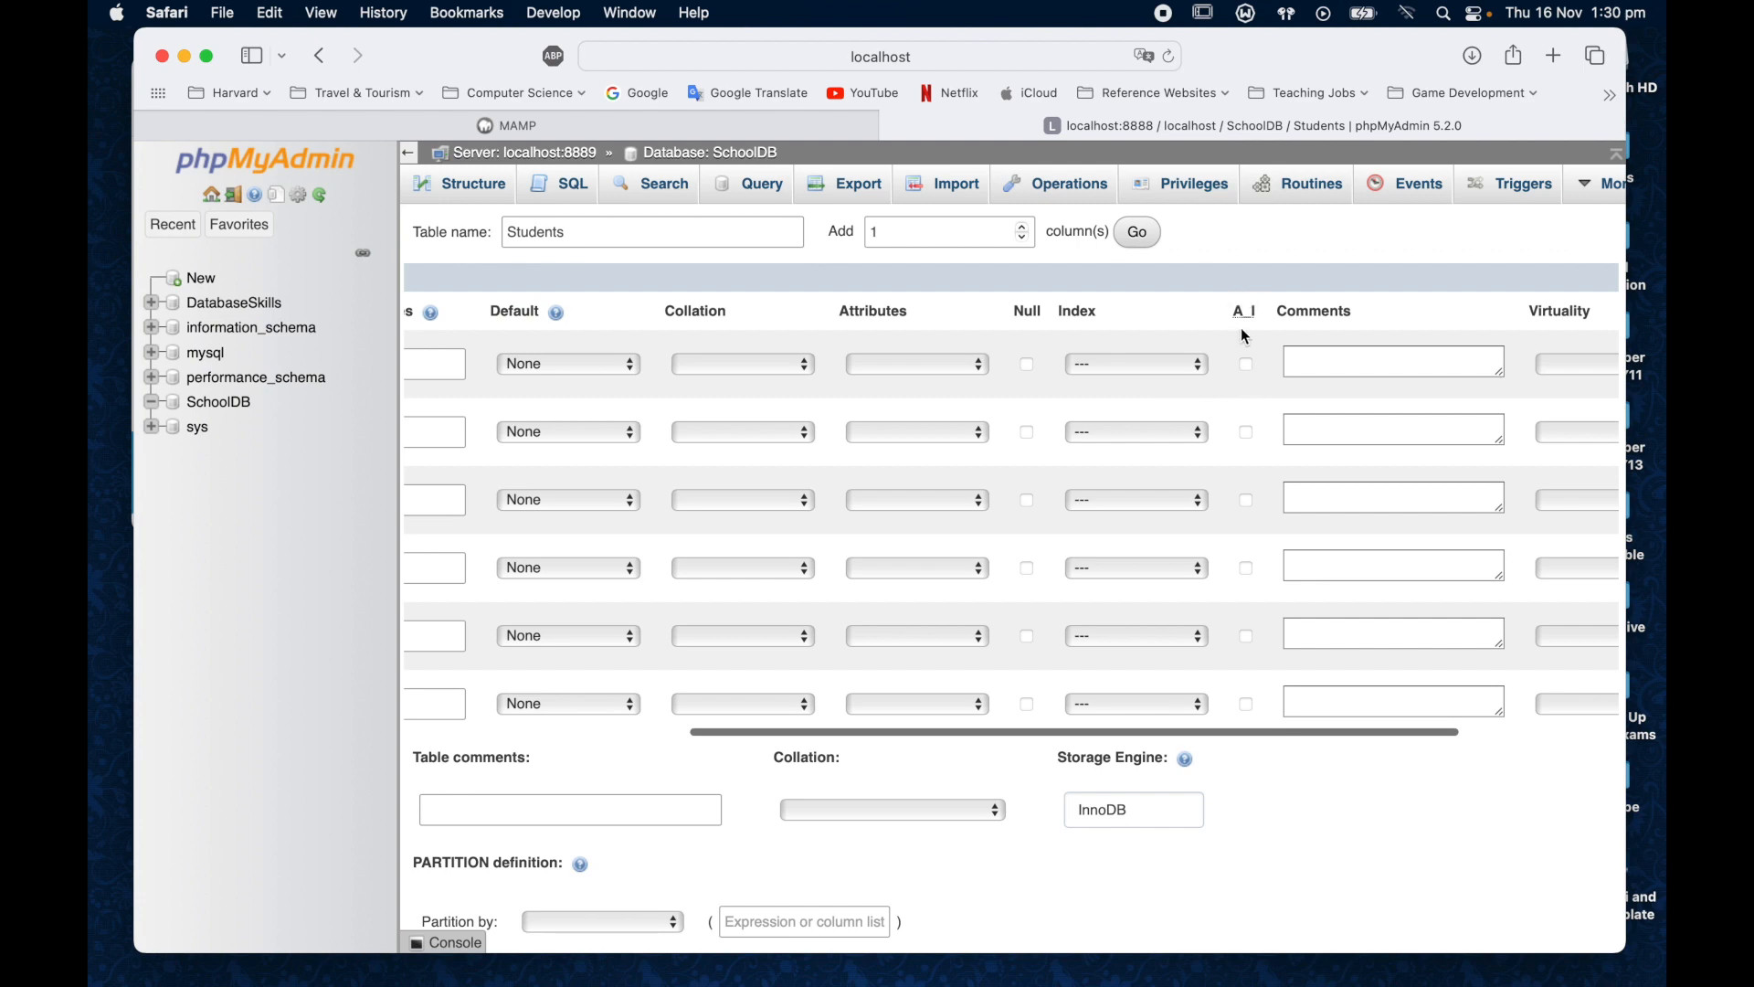
{"action": "scroll", "coordinate": [1241, 337], "scroll_direction": "left", "scroll_amount": 8}
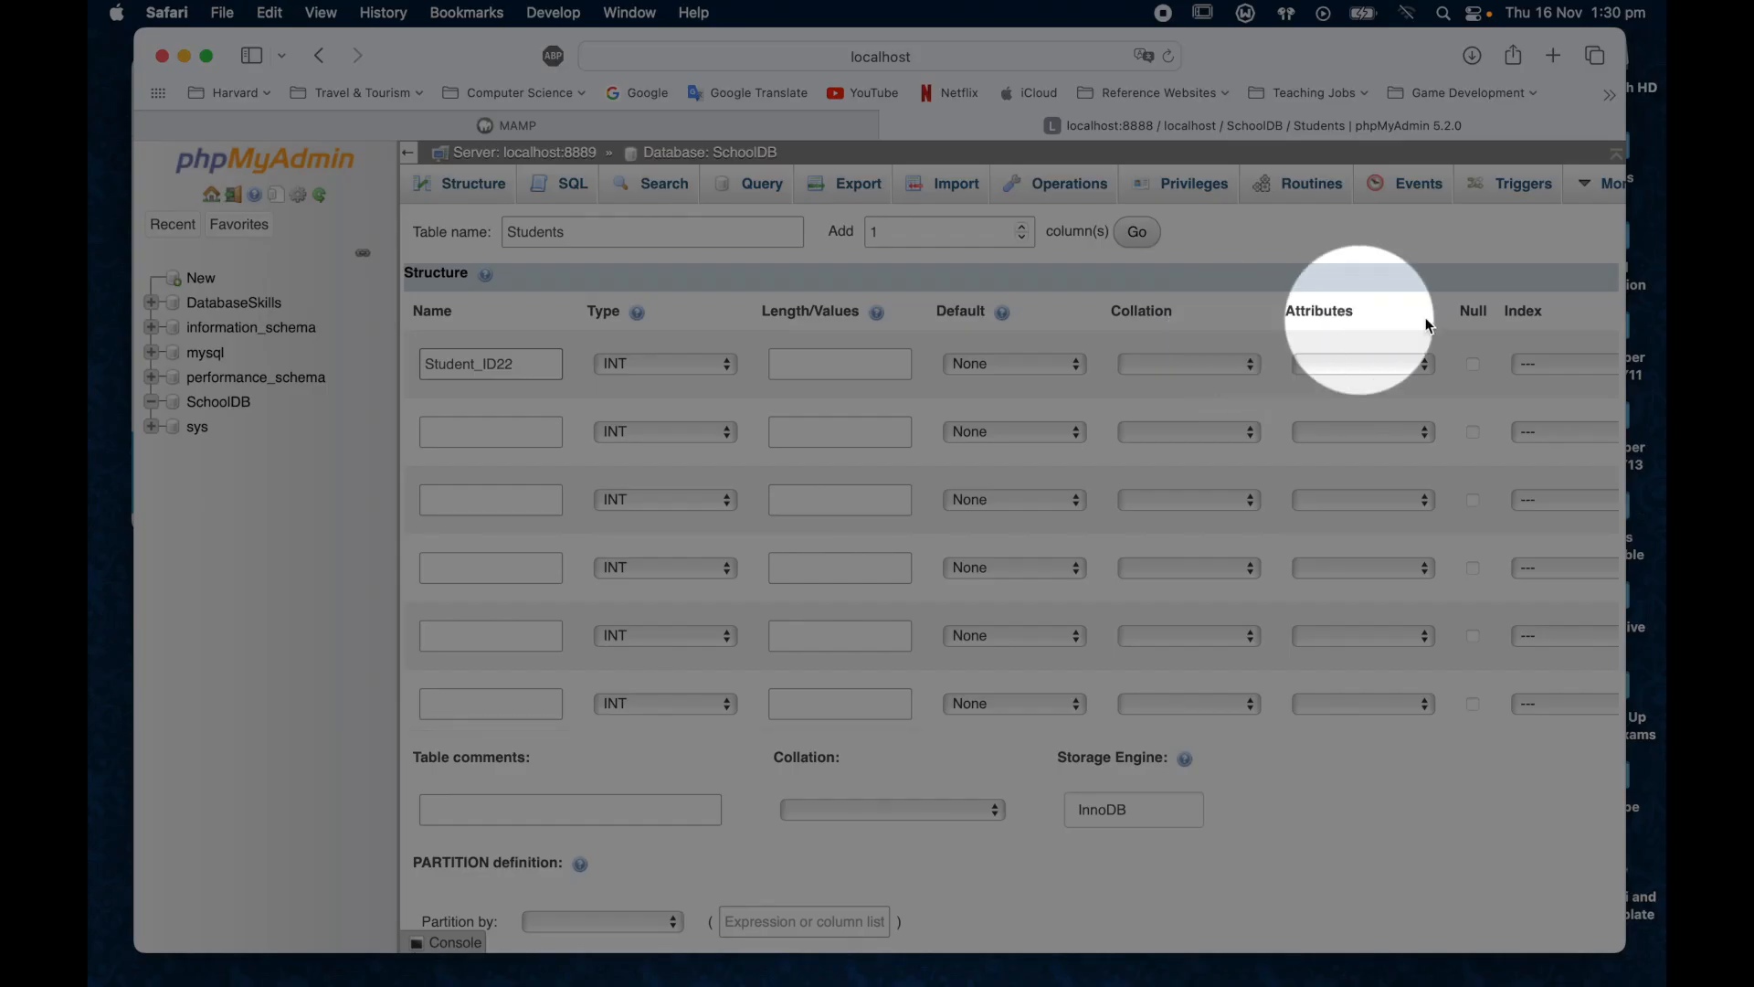
{"action": "scroll", "coordinate": [1451, 356], "scroll_direction": "right", "scroll_amount": 4}
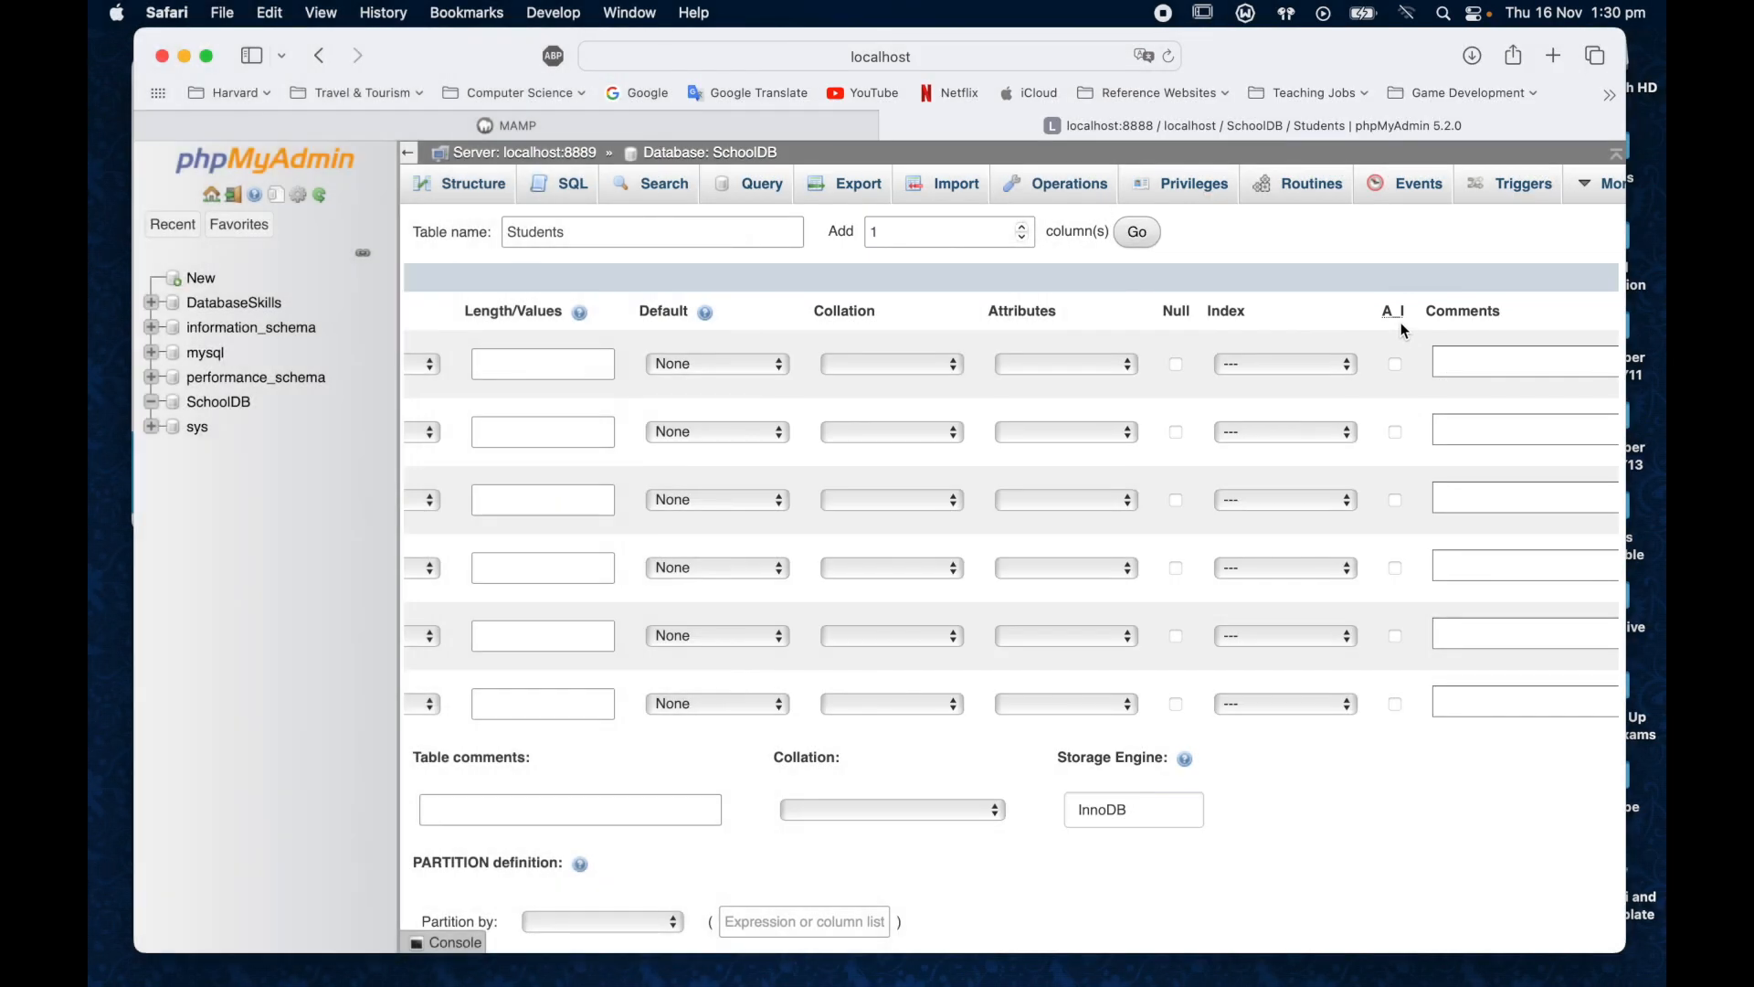
{"action": "left_click", "coordinate": [1328, 365]}
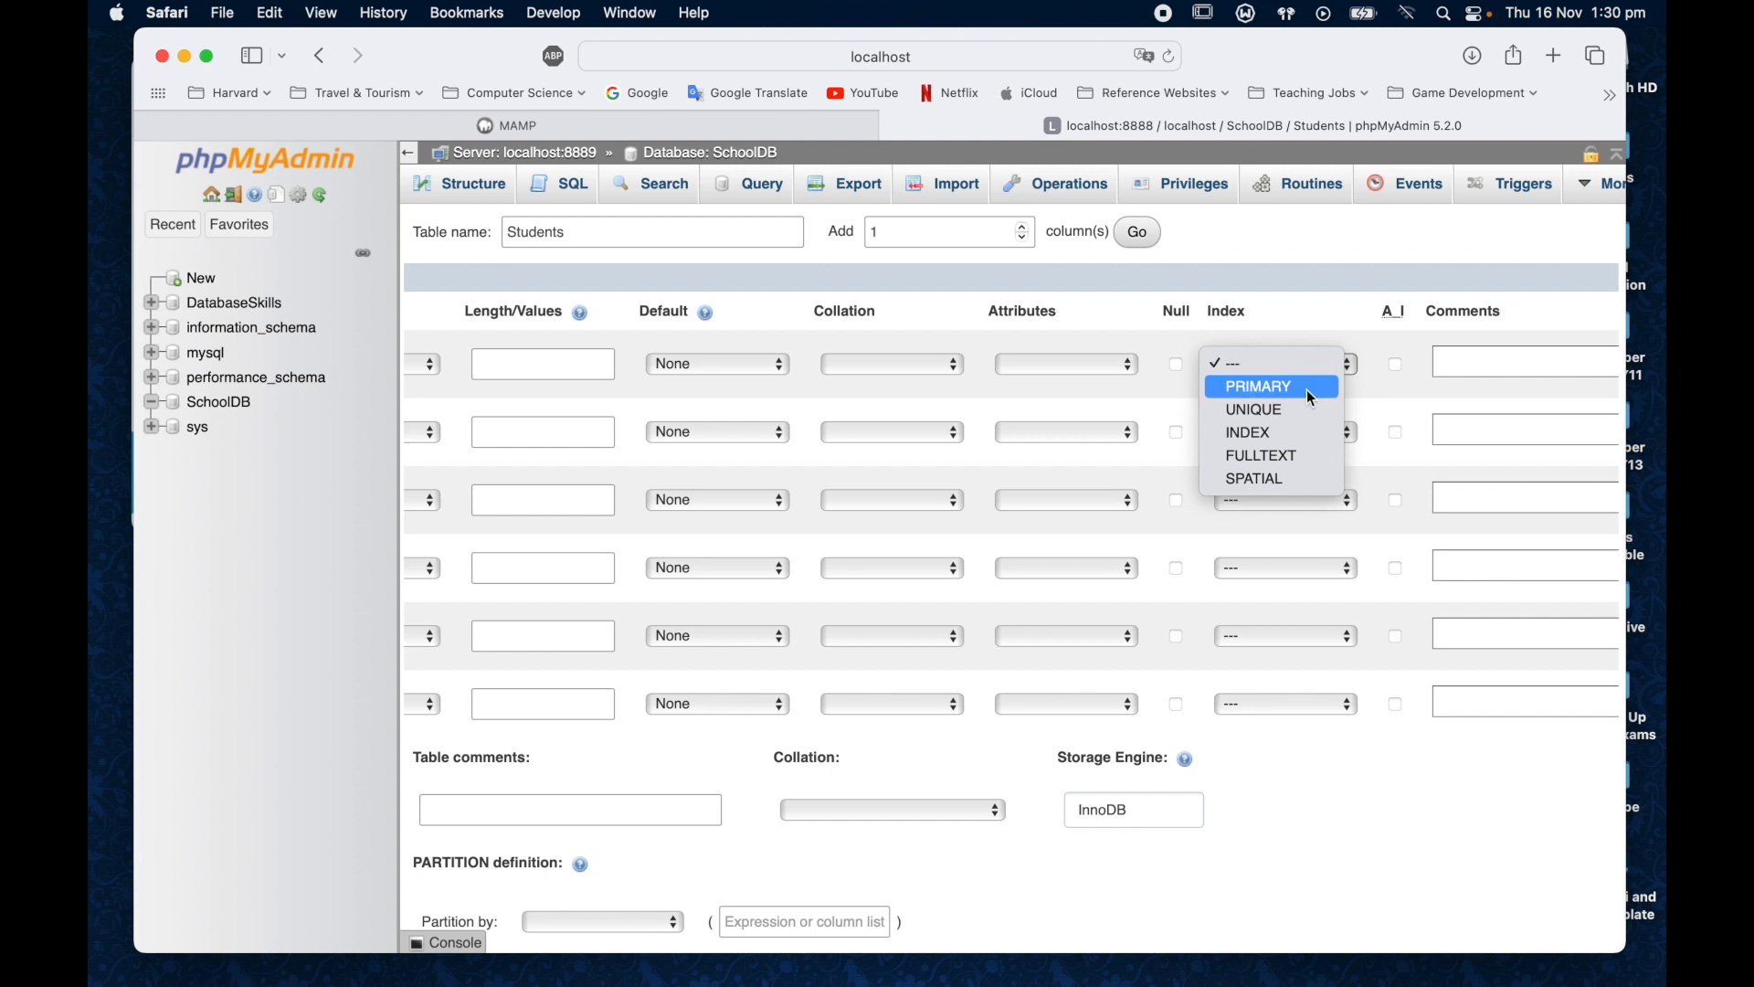
{"action": "left_click", "coordinate": [1306, 390]}
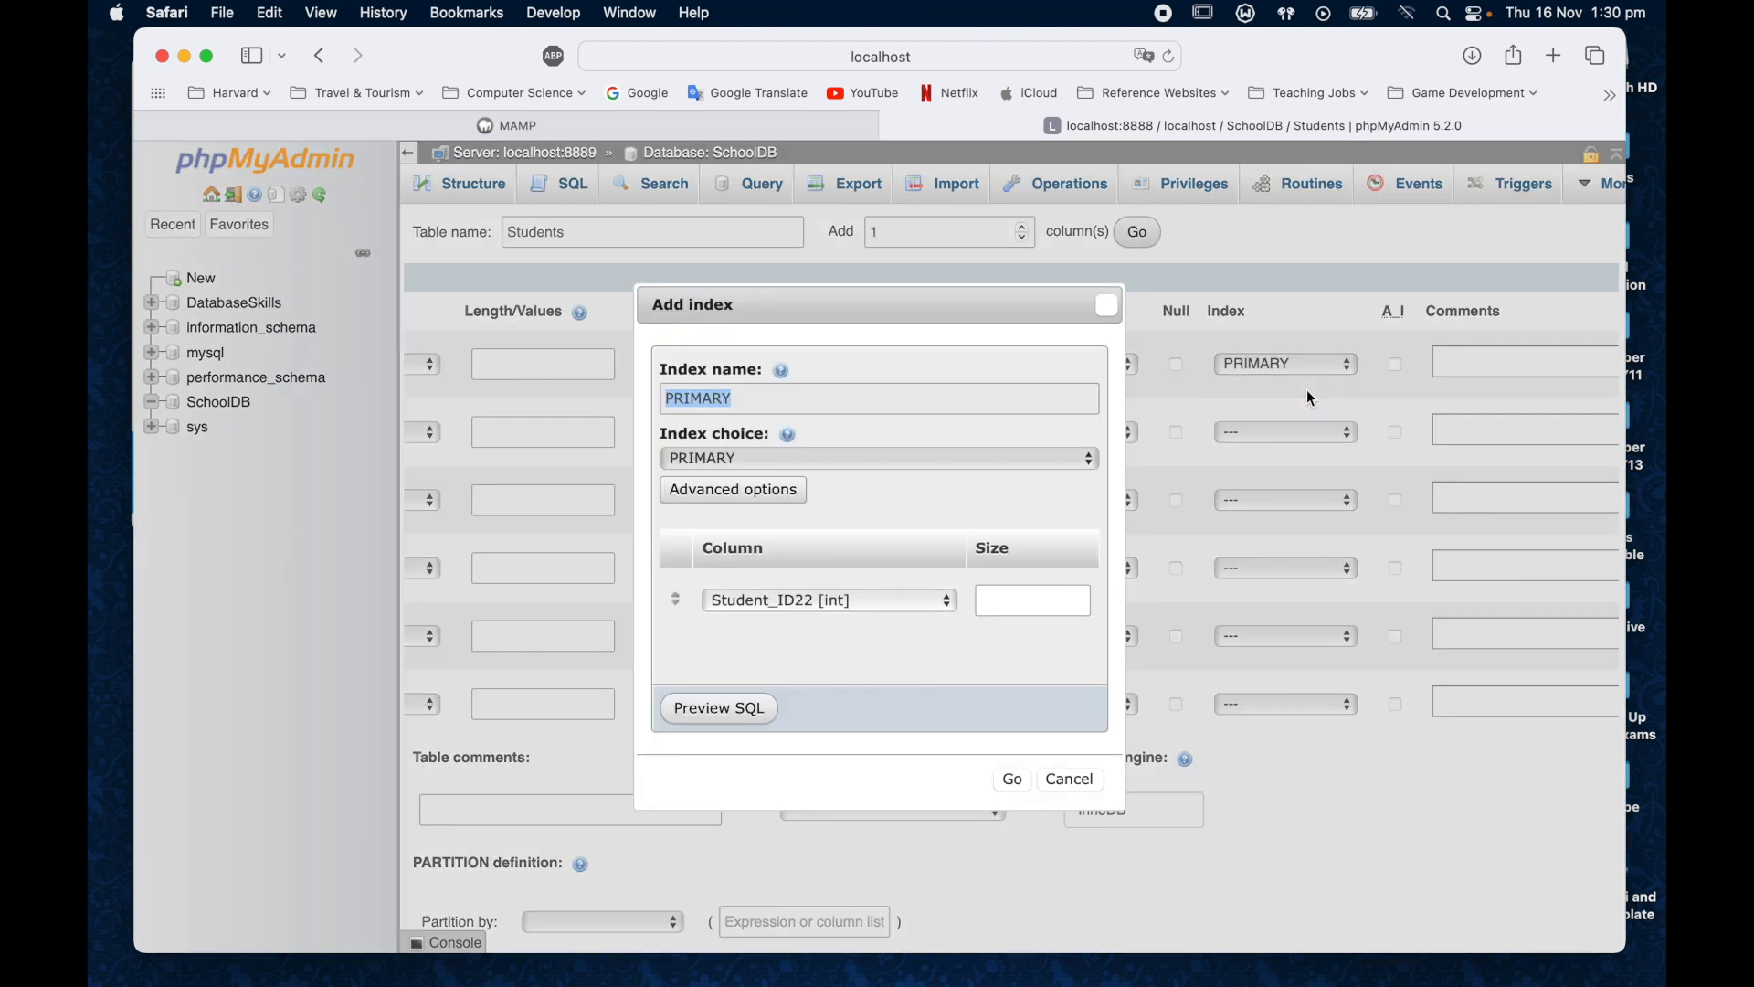
{"action": "left_click", "coordinate": [1014, 781]}
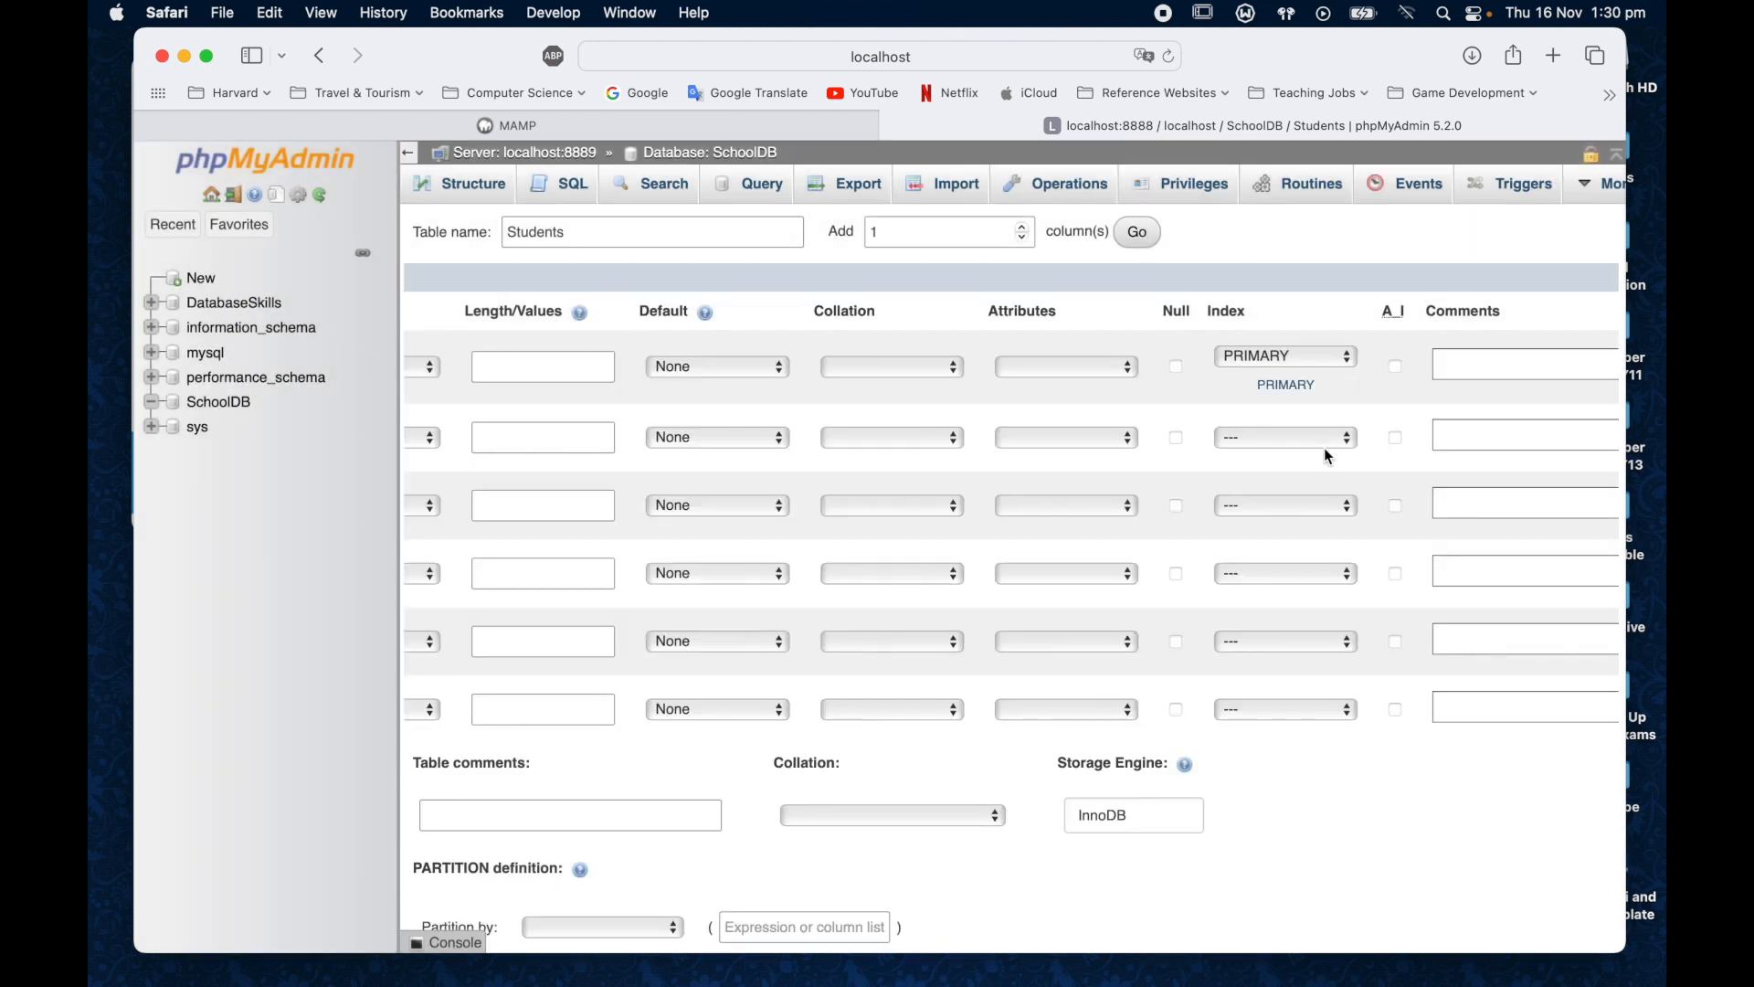
{"action": "left_click", "coordinate": [1397, 368]}
- Remove the stray digits from the first column's name so that it reads Student_ID
{"action": "scroll", "coordinate": [721, 437], "scroll_direction": "left", "scroll_amount": 5}
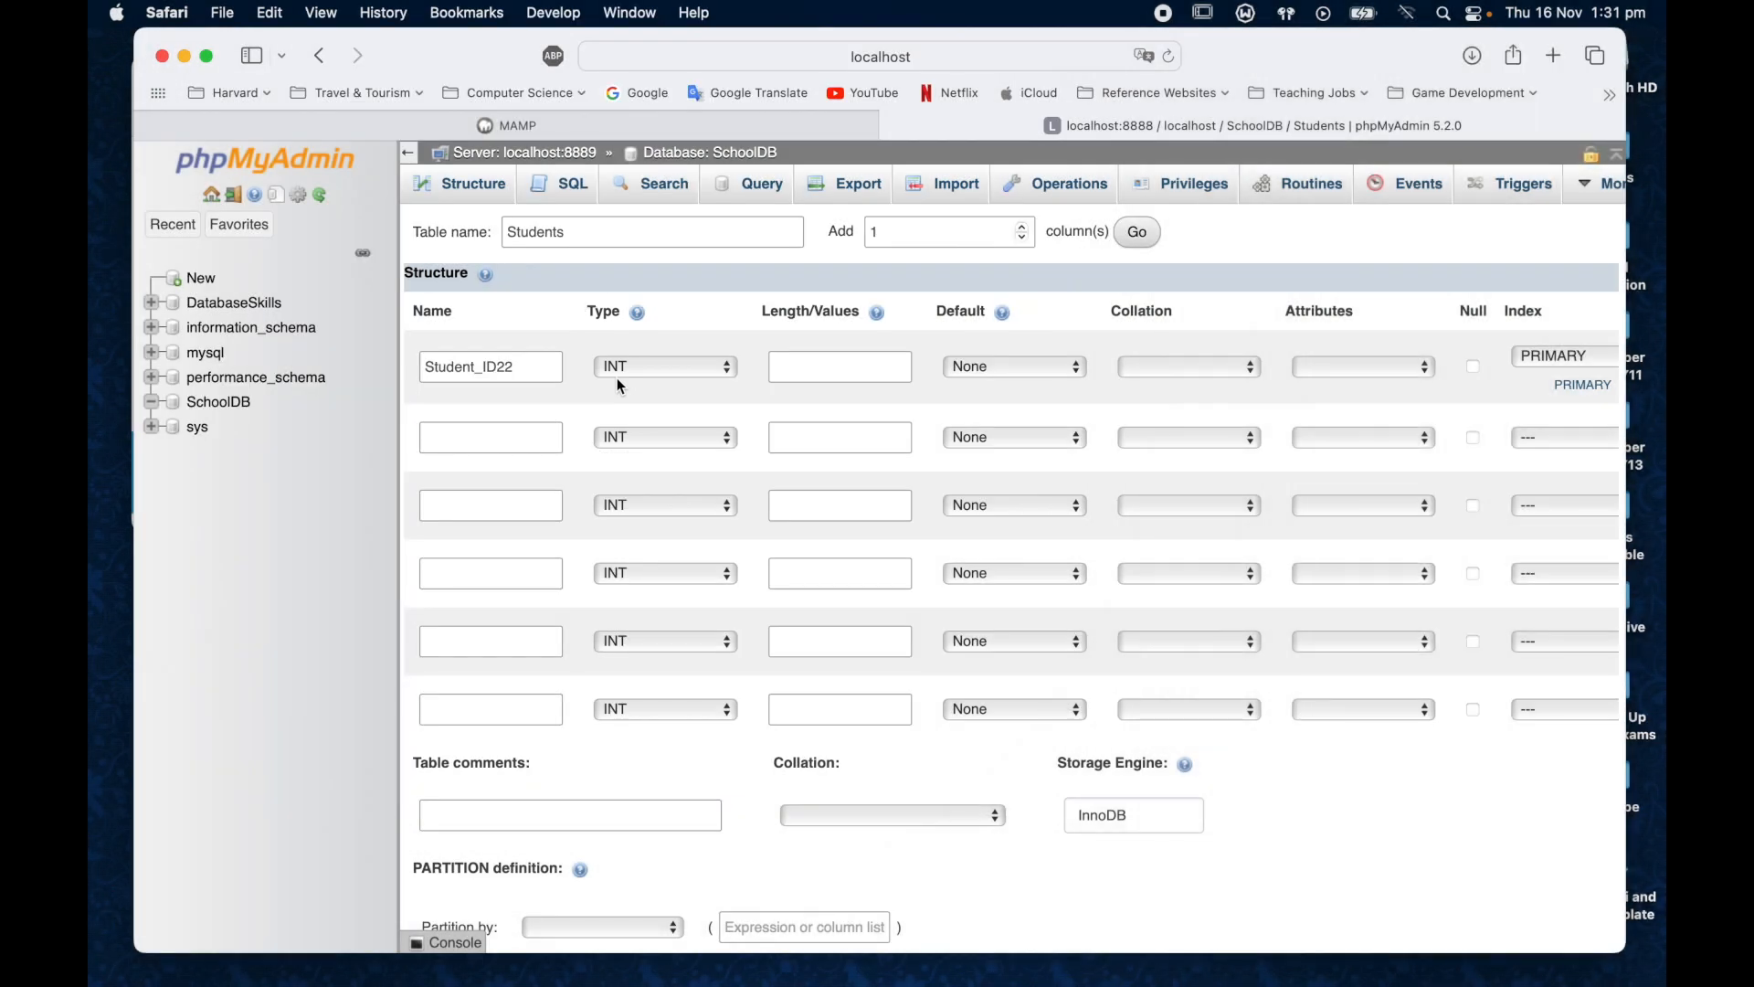
{"action": "left_click", "coordinate": [530, 368]}
{"action": "key", "text": "BackSpace"}
{"action": "key", "text": "BackSpace"}
{"action": "scroll", "coordinate": [1050, 436], "scroll_direction": "right", "scroll_amount": 2}
{"action": "scroll", "coordinate": [1051, 436], "scroll_direction": "left", "scroll_amount": 2}
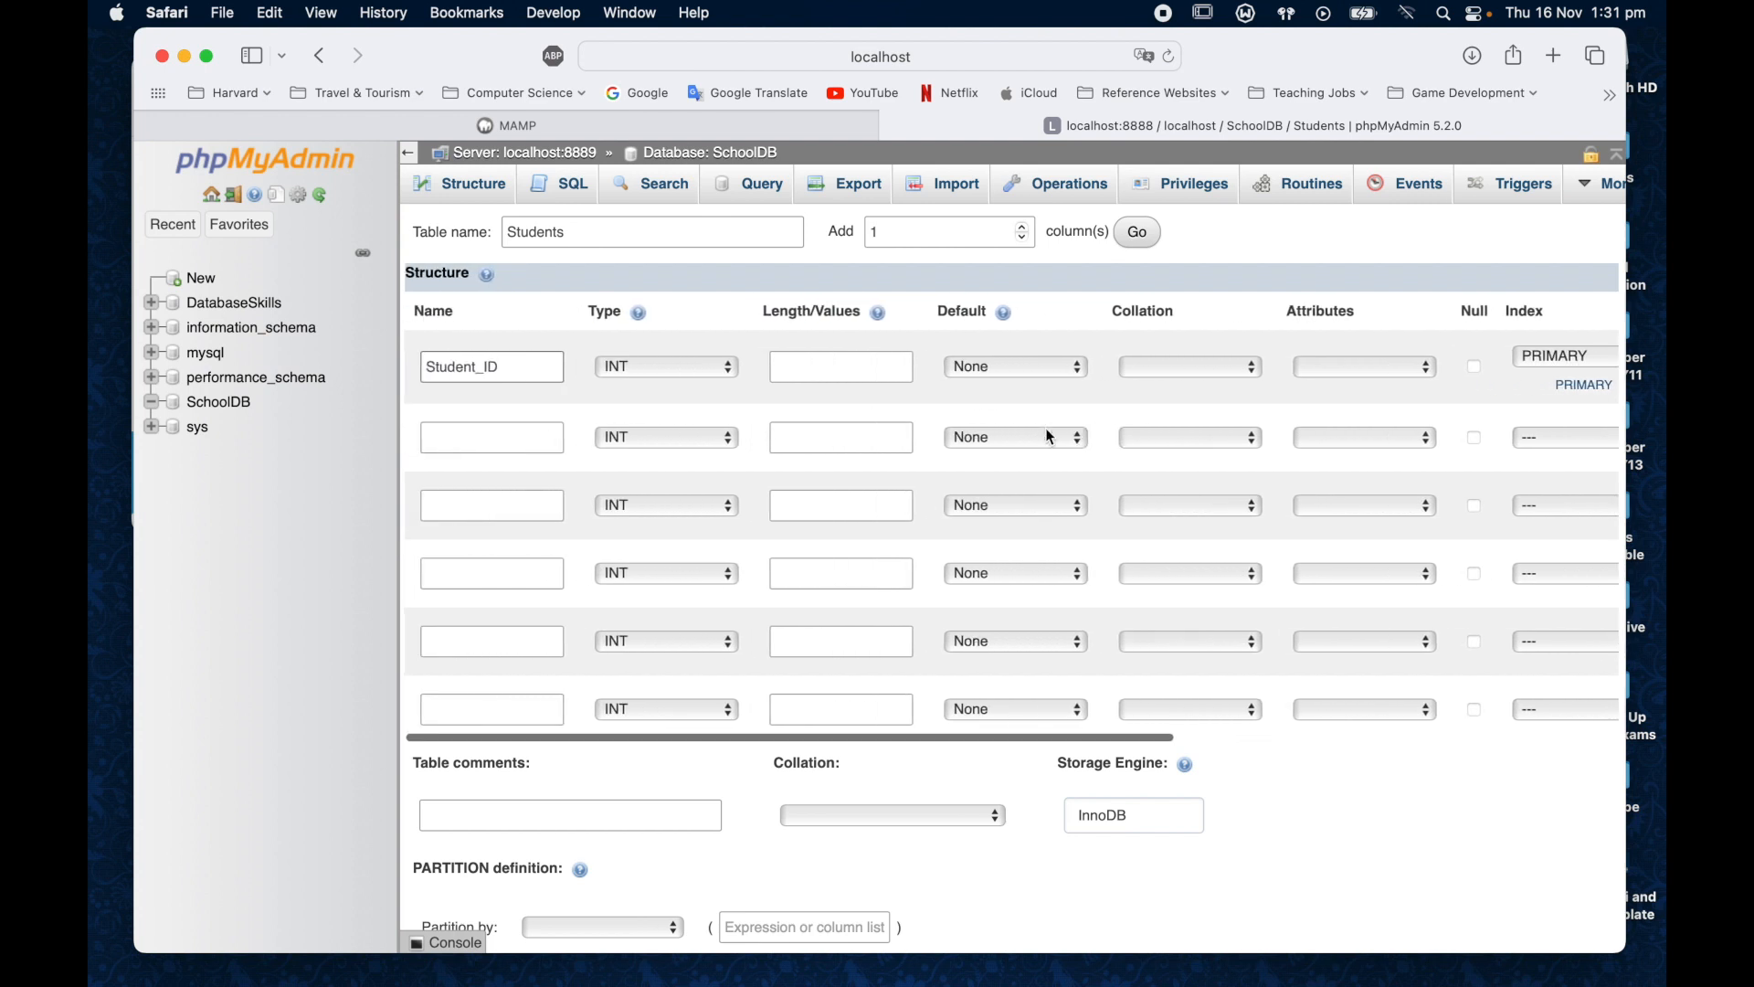
- Define the second column as FirstName with type VARCHAR and length 100
{"action": "left_click", "coordinate": [521, 434]}
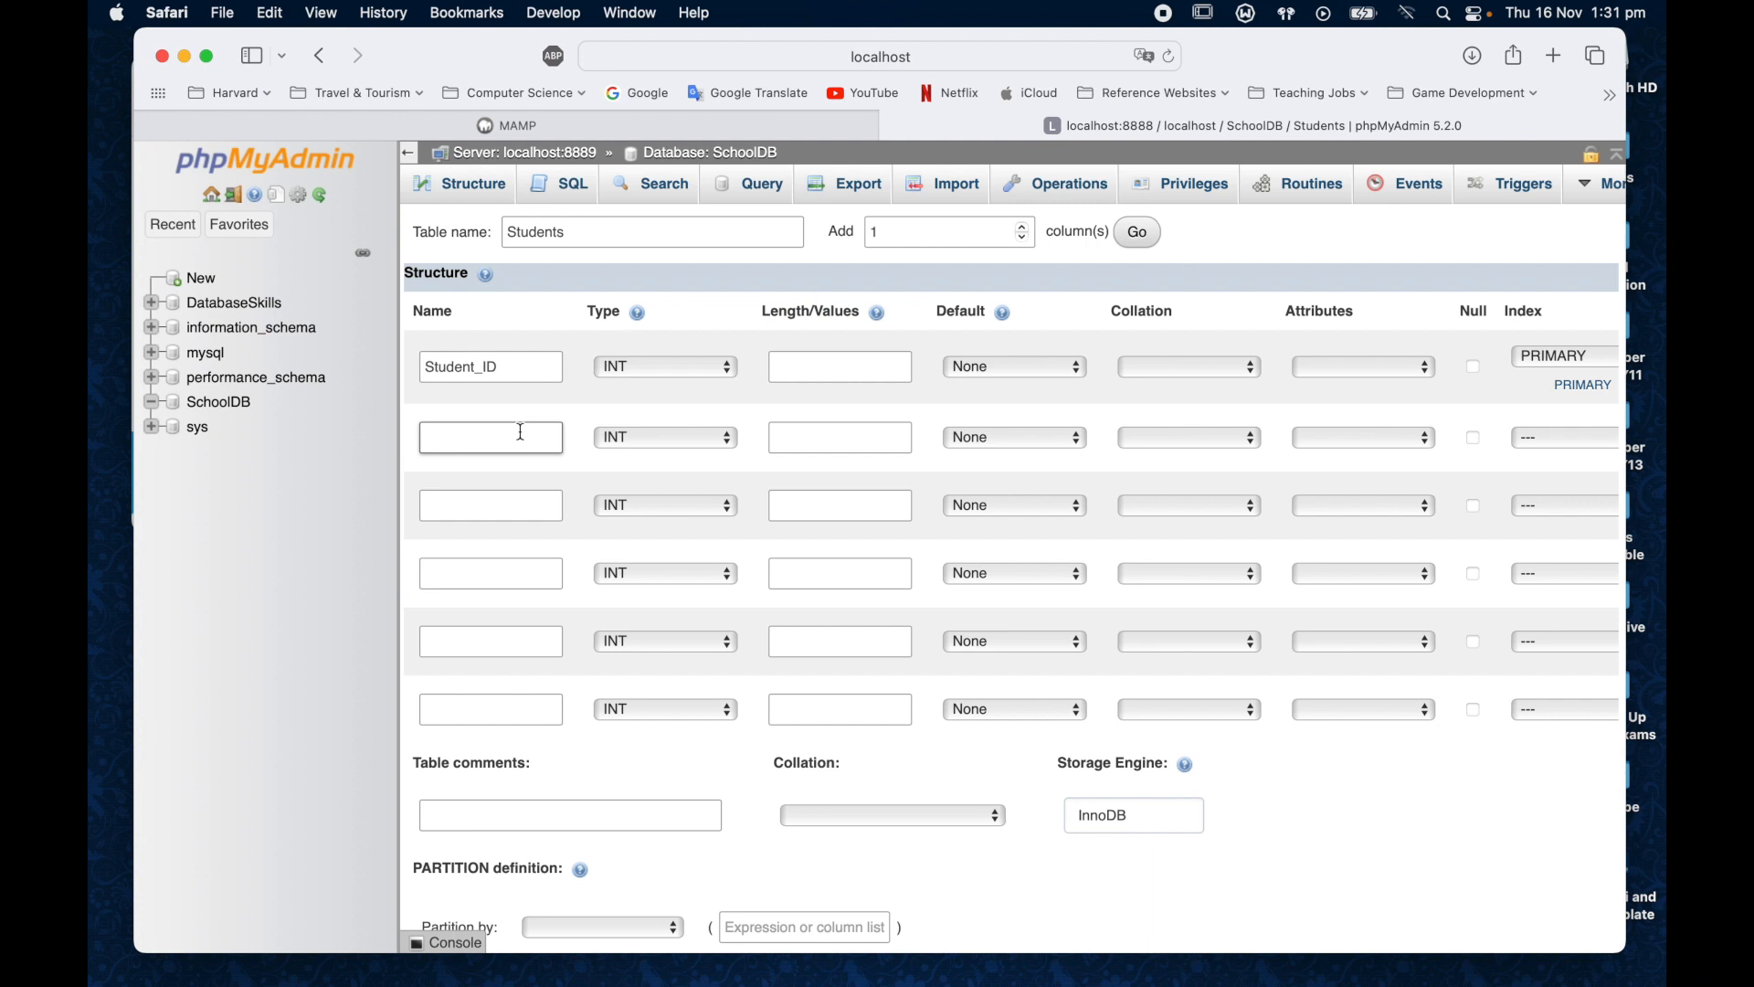
{"action": "type", "text": "FirstName"}
{"action": "left_click", "coordinate": [648, 438]}
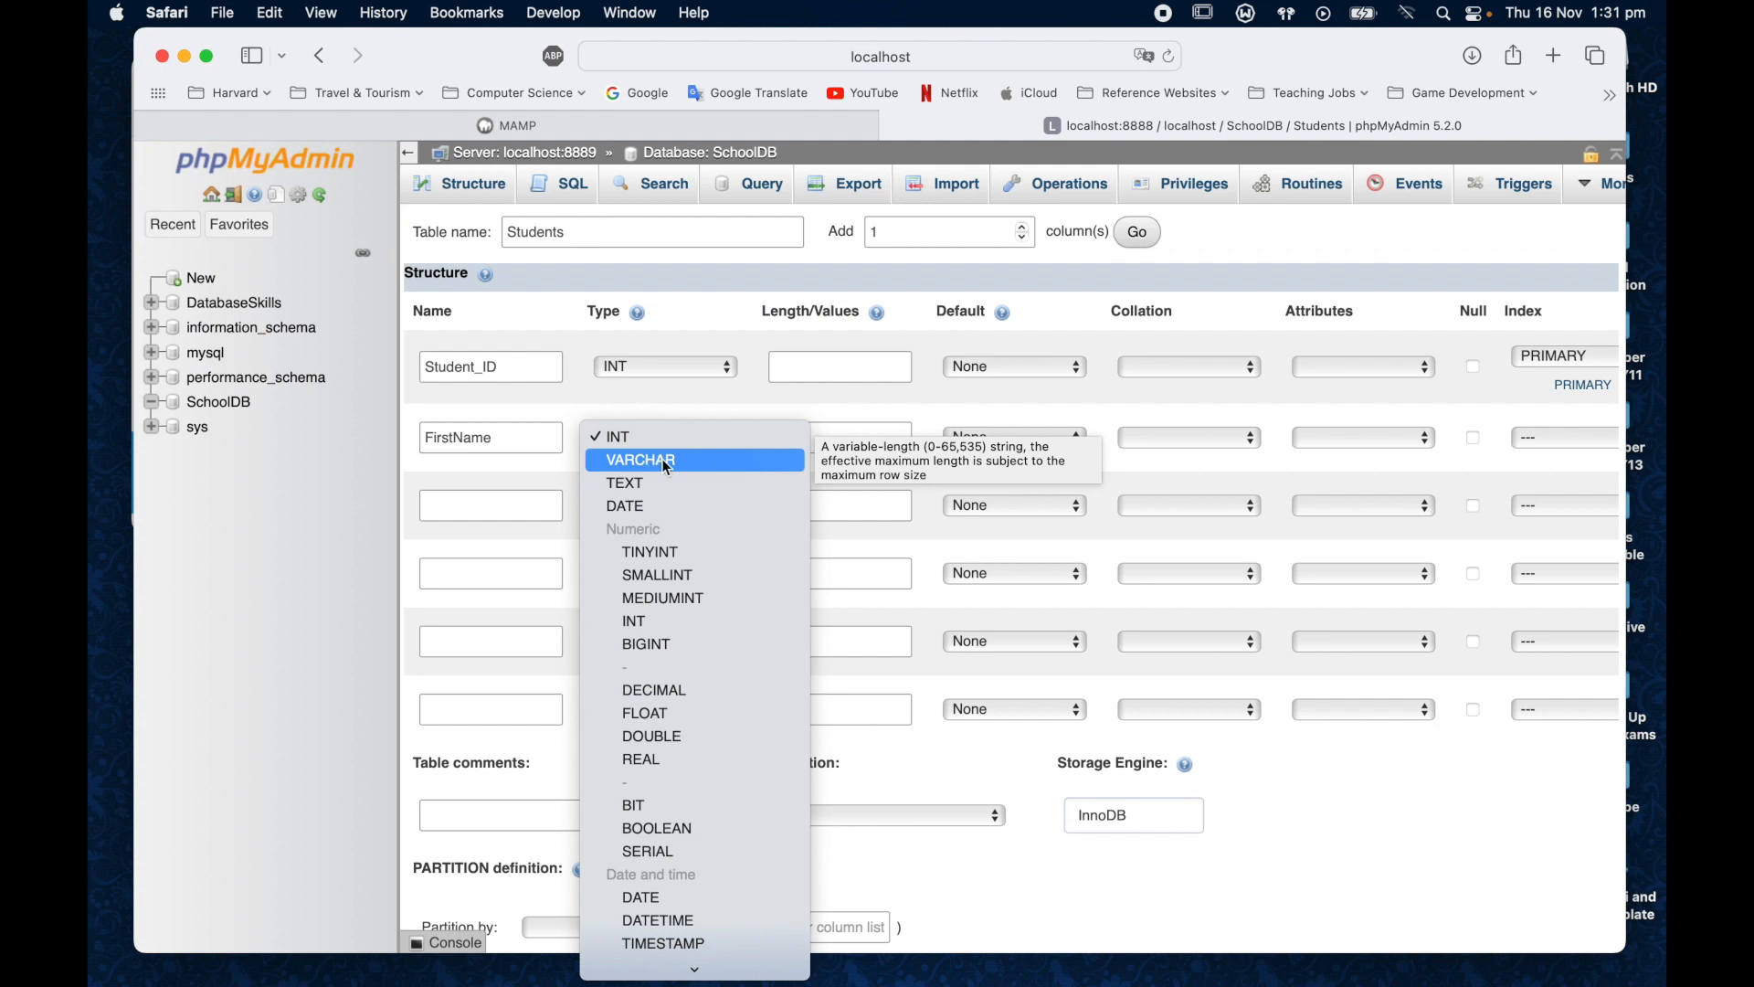
{"action": "left_click", "coordinate": [668, 462]}
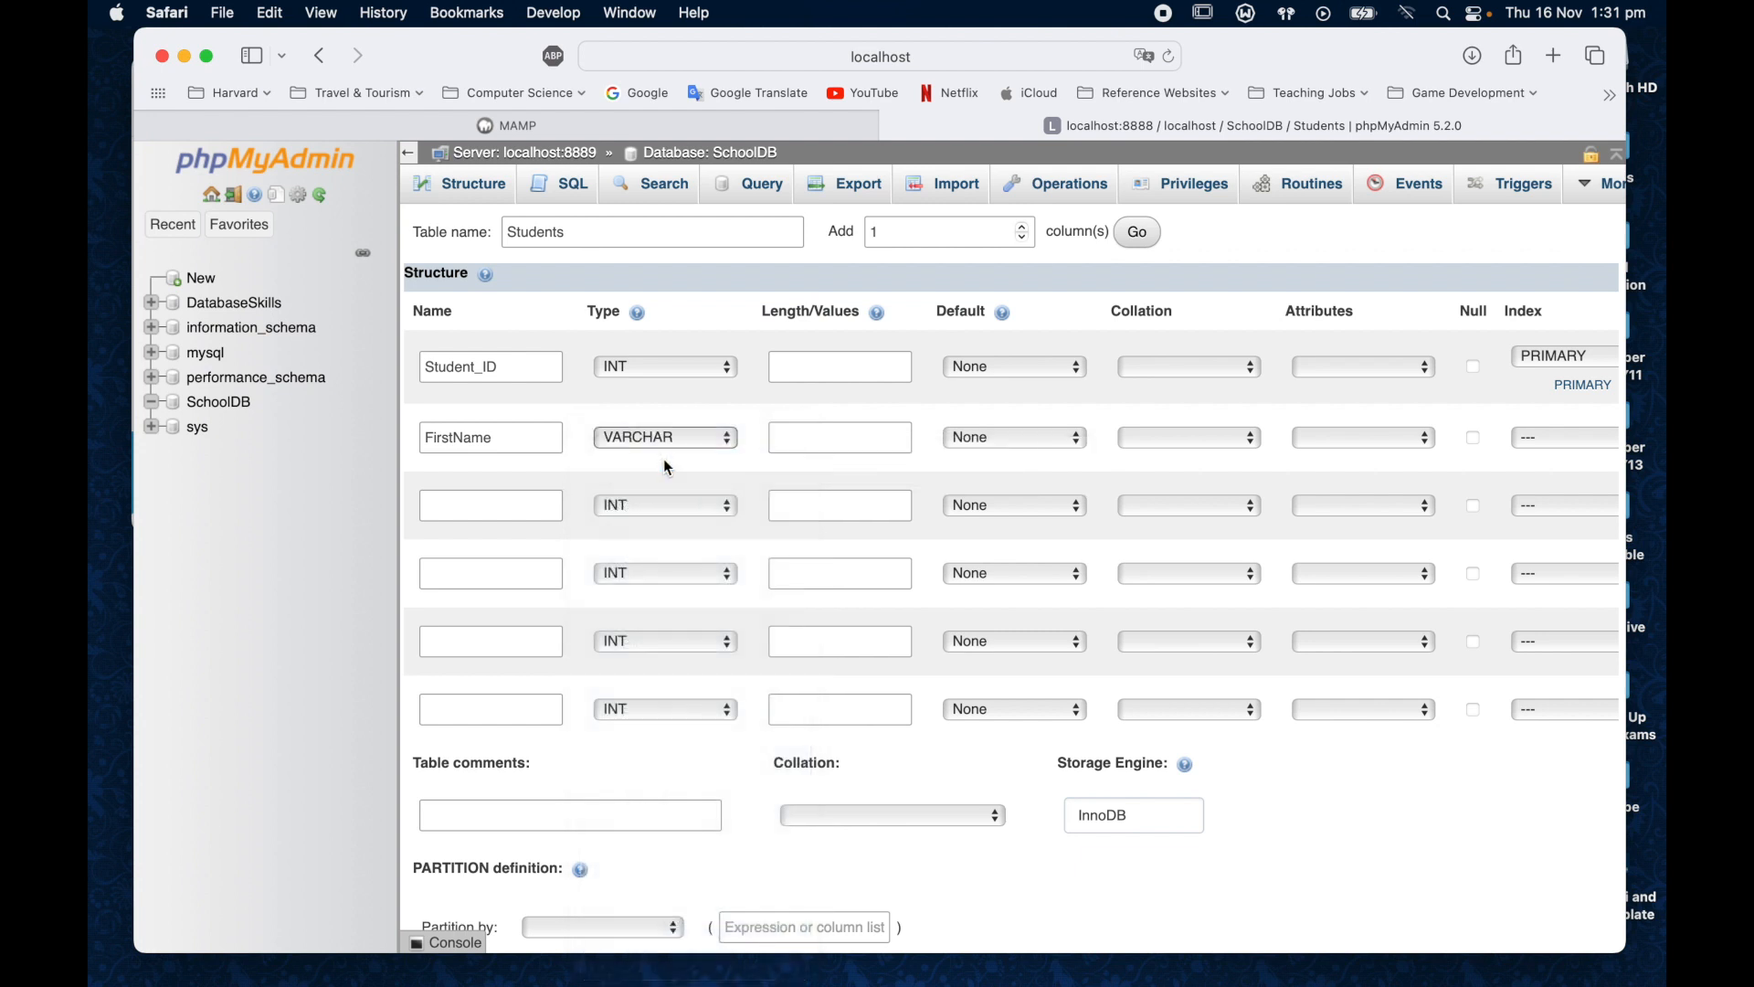
{"action": "left_click", "coordinate": [797, 441]}
{"action": "type", "text": "100"}
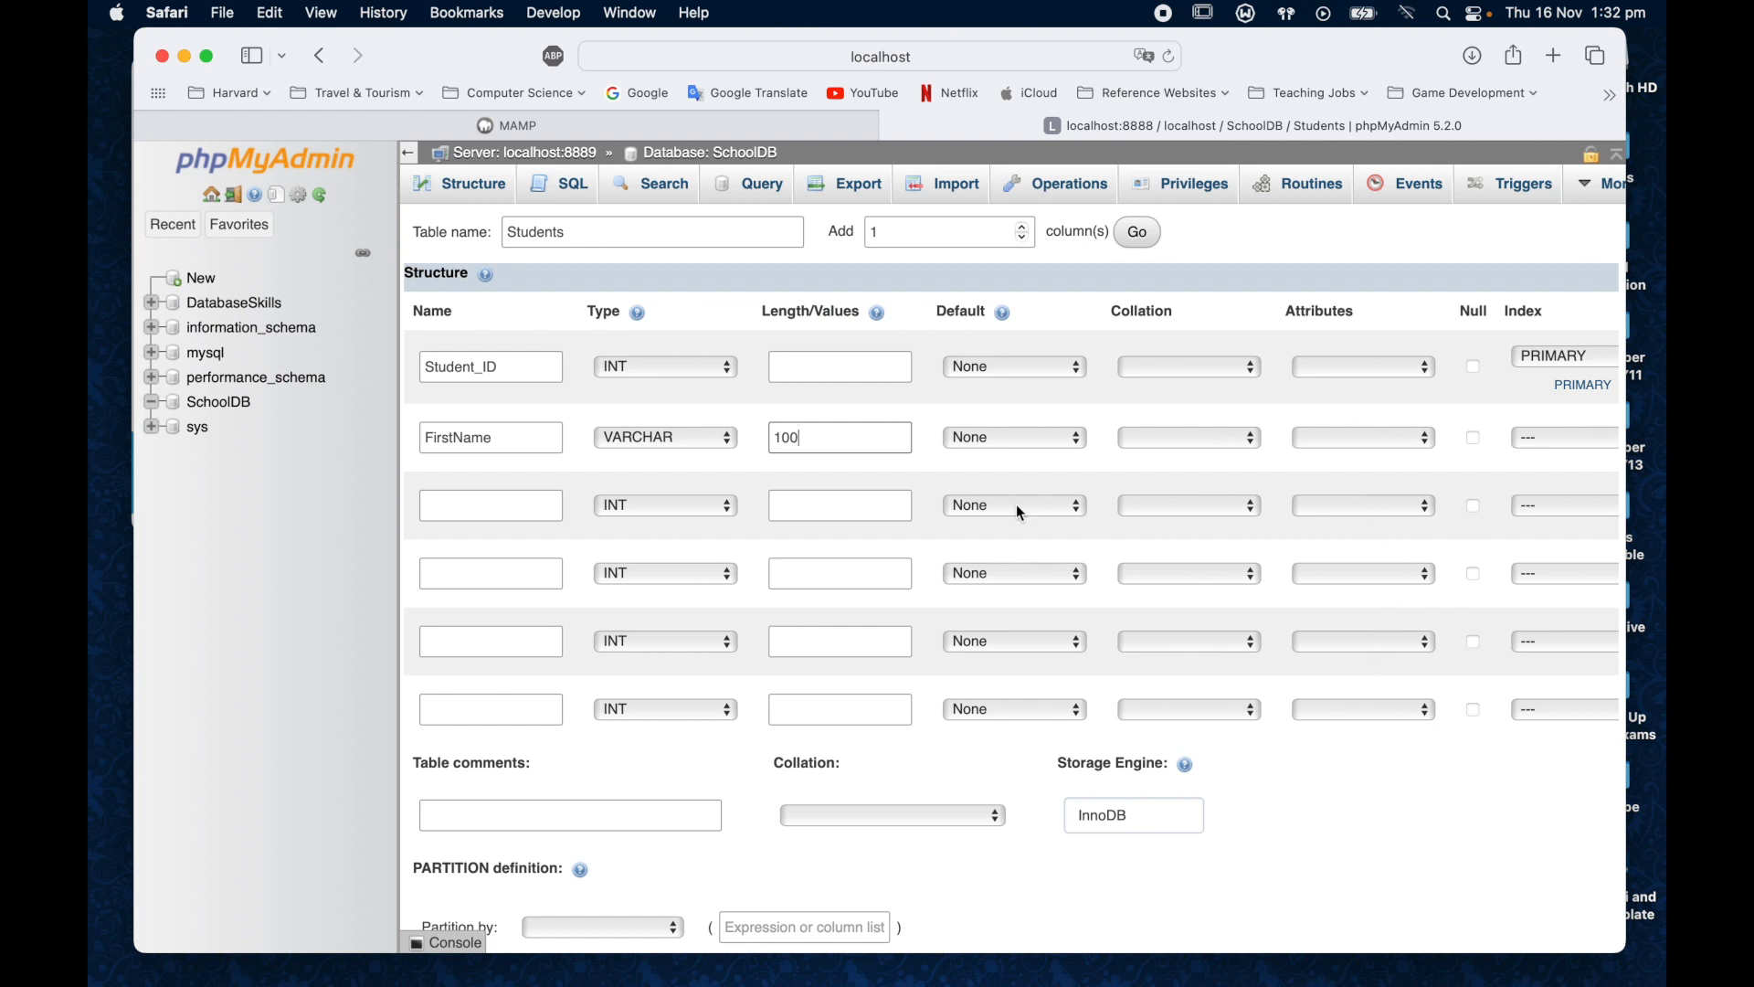
- Define the third column as FamilyName with type VARCHAR and length 100
{"action": "left_click", "coordinate": [468, 497]}
{"action": "type", "text": "Family"}
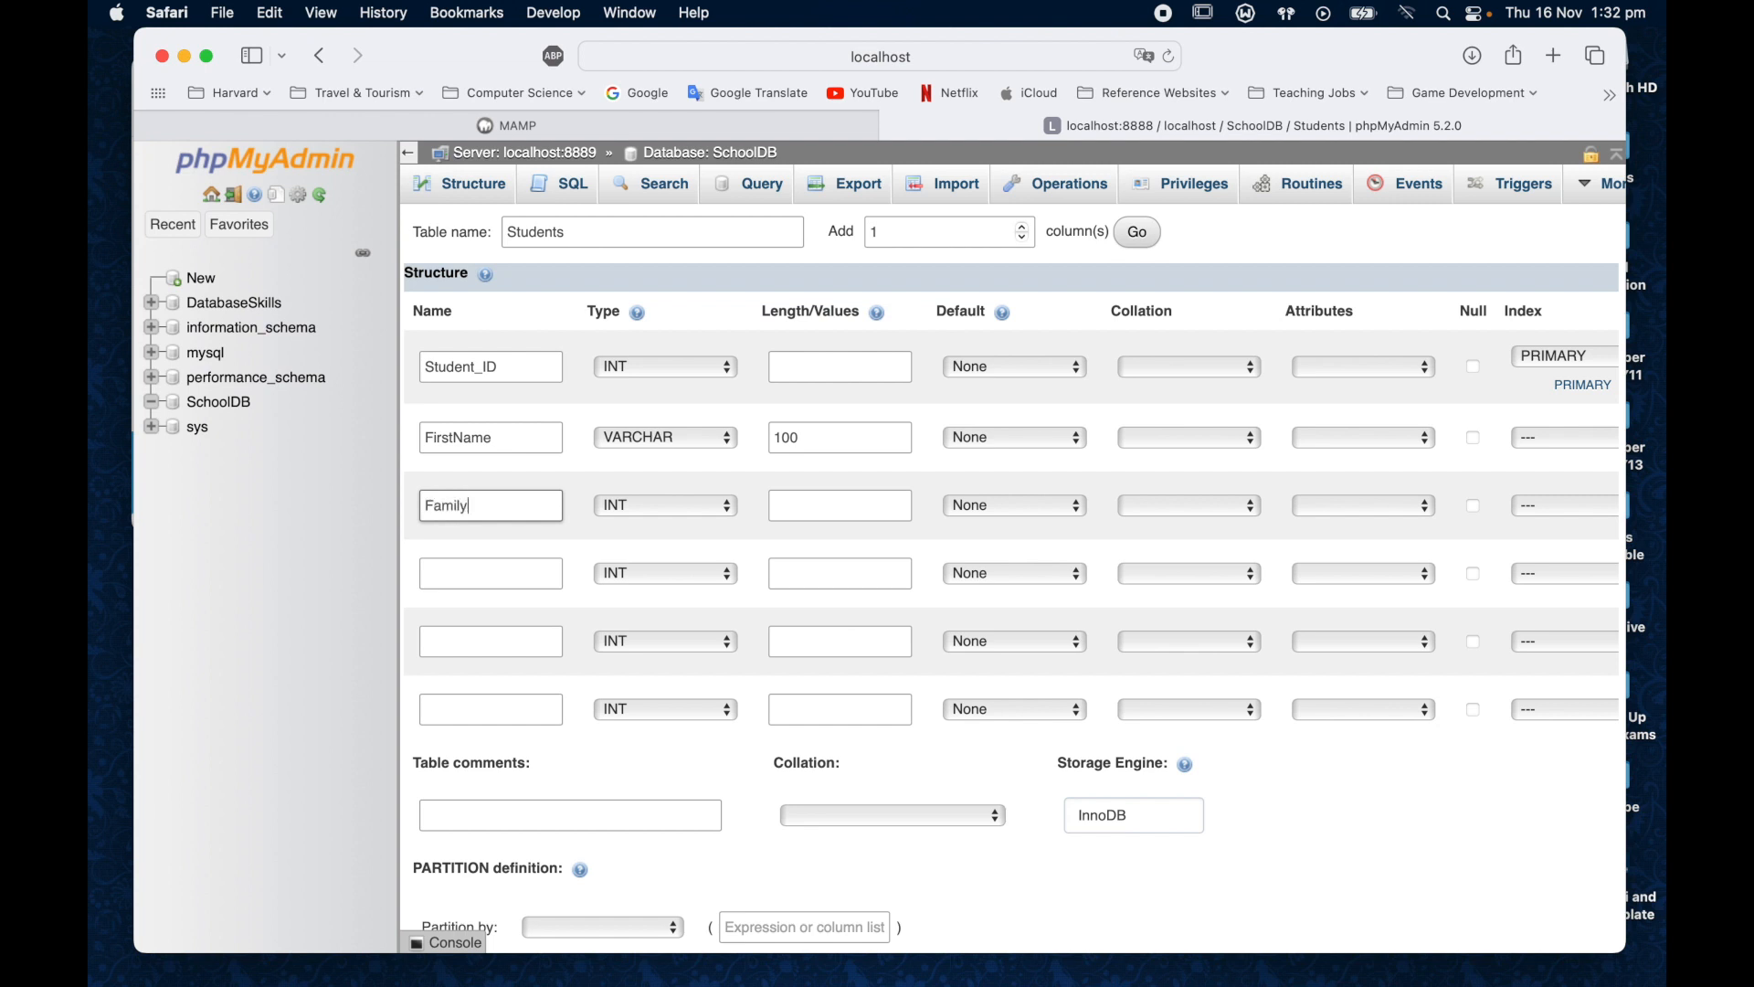
{"action": "type", "text": "Name"}
{"action": "left_click_drag", "start_coordinate": [467, 505], "coordinate": [371, 497]}
{"action": "left_click", "coordinate": [674, 506]}
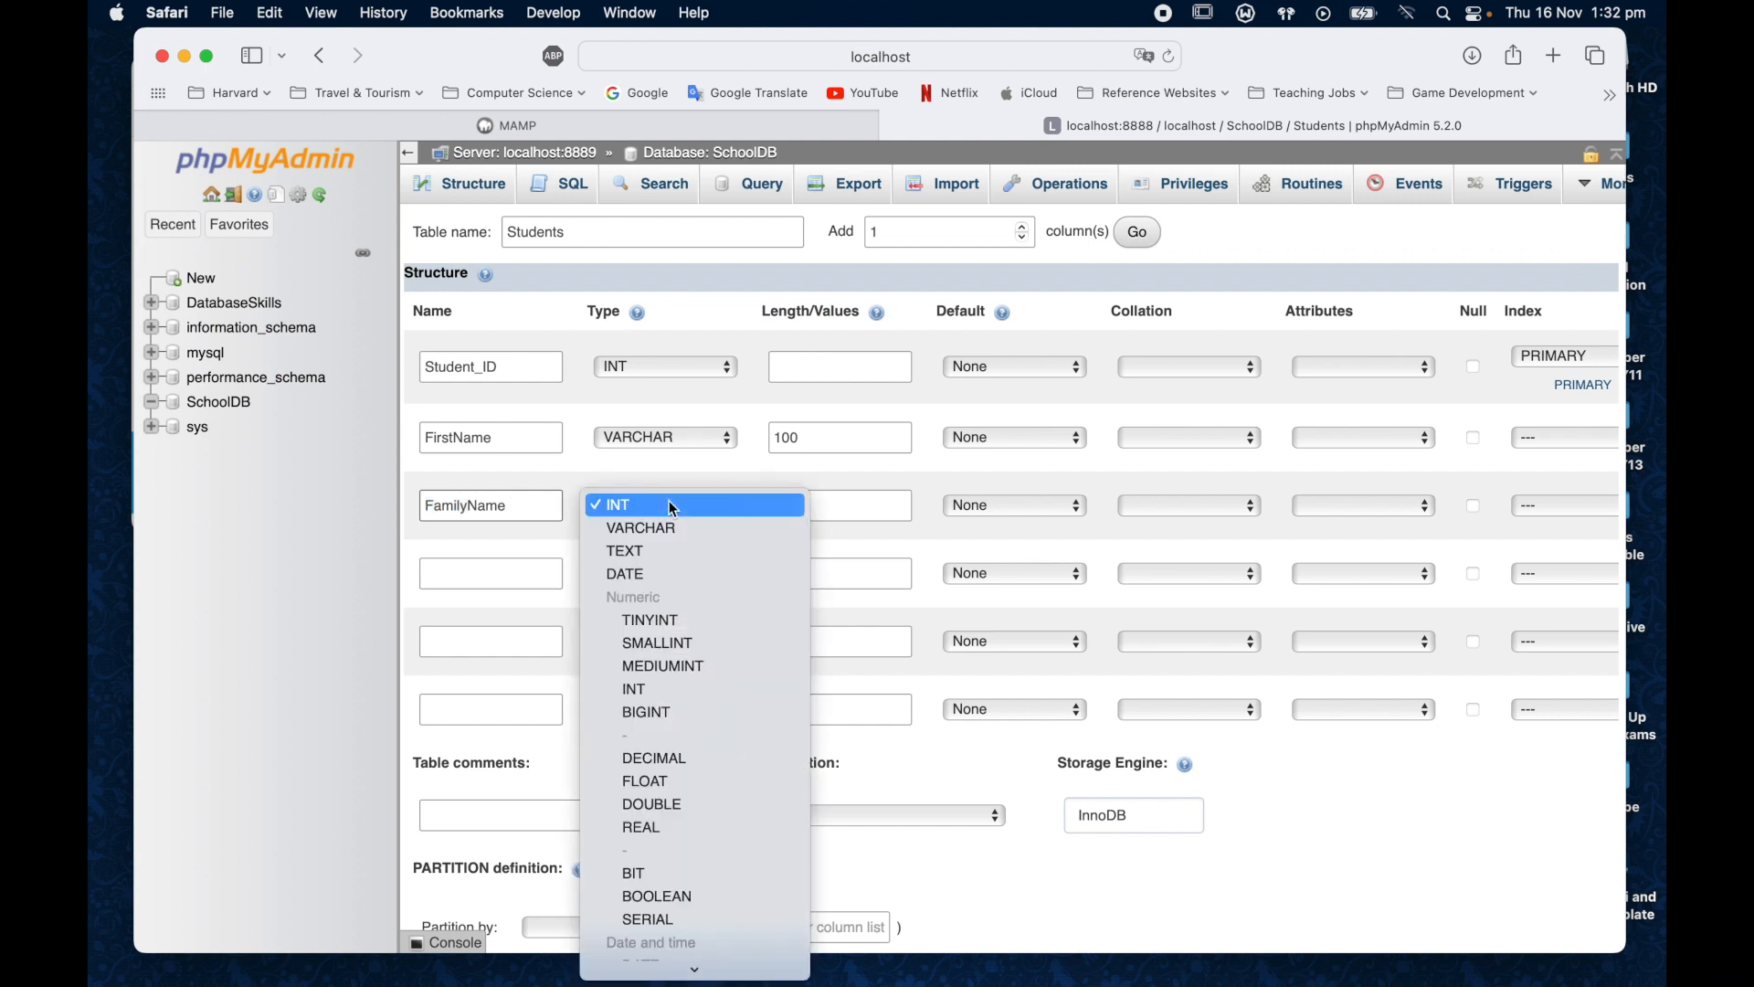
{"action": "left_click", "coordinate": [676, 528]}
{"action": "left_click", "coordinate": [802, 504]}
{"action": "type", "text": "100"}
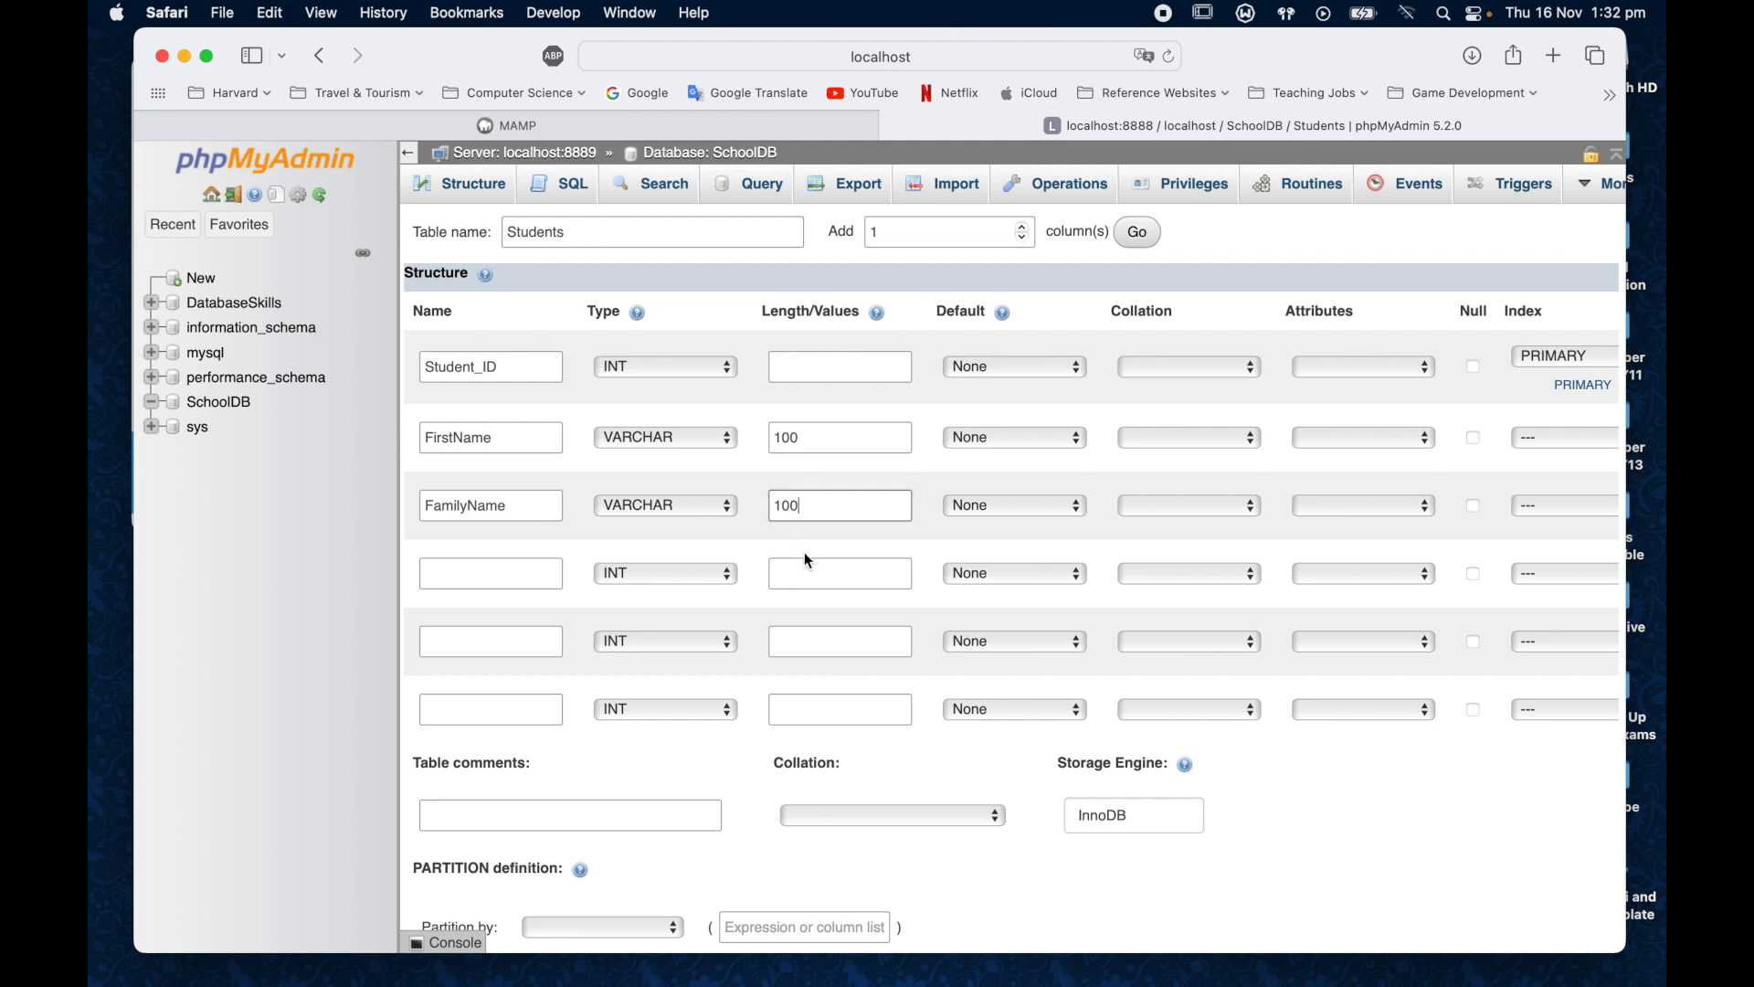
- Define the fourth column as DOB with type DATE, leaving its length empty
{"action": "left_click", "coordinate": [516, 572]}
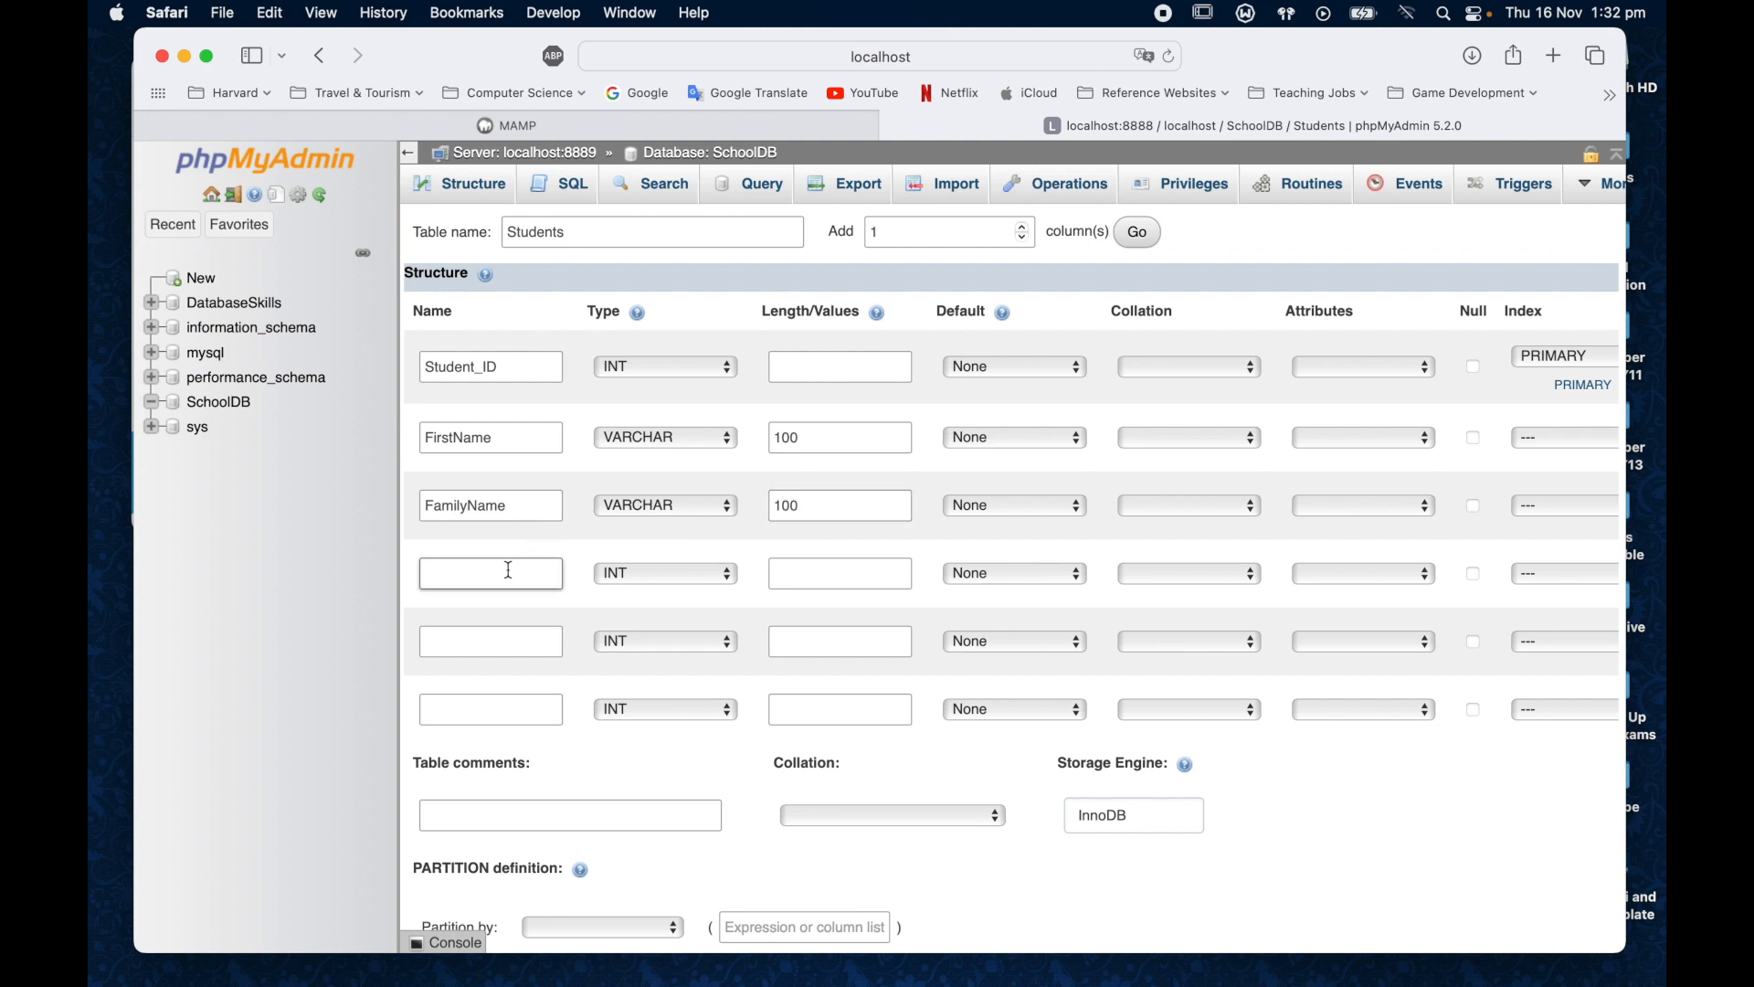
{"action": "type", "text": "DateOFBirth"}
{"action": "left_click_drag", "start_coordinate": [514, 579], "coordinate": [414, 581]}
{"action": "type", "text": "DOB"}
{"action": "left_click", "coordinate": [714, 579]}
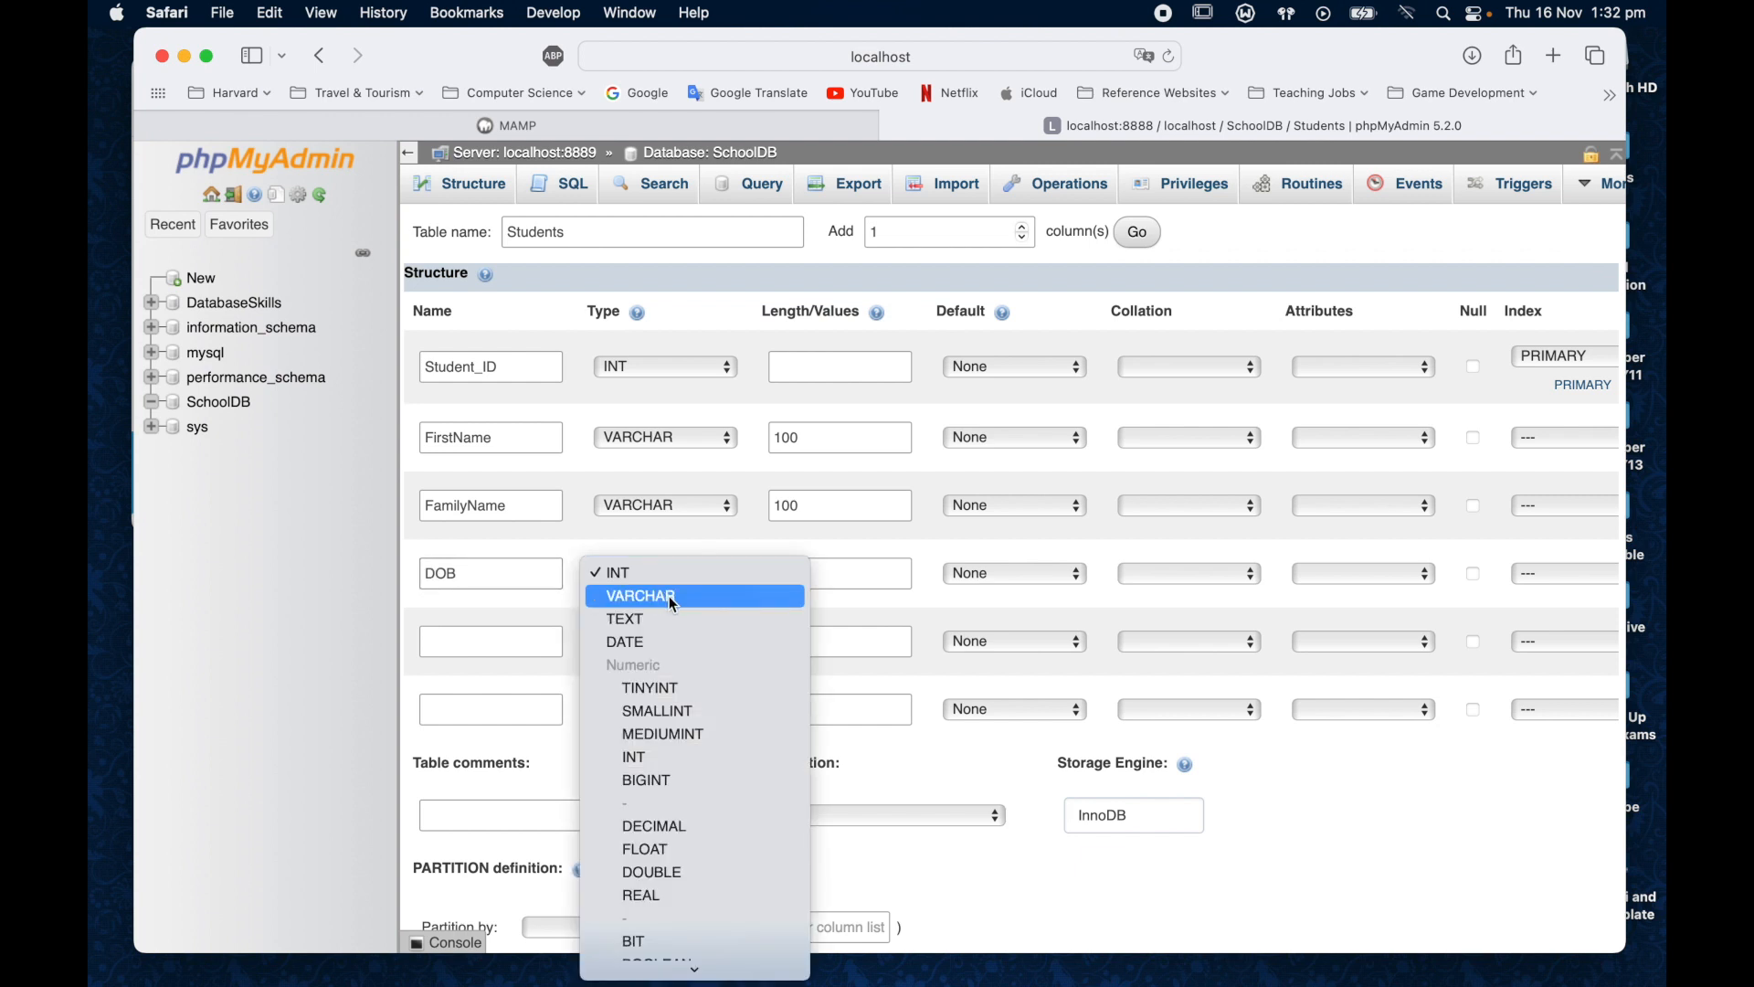
{"action": "left_click", "coordinate": [640, 645]}
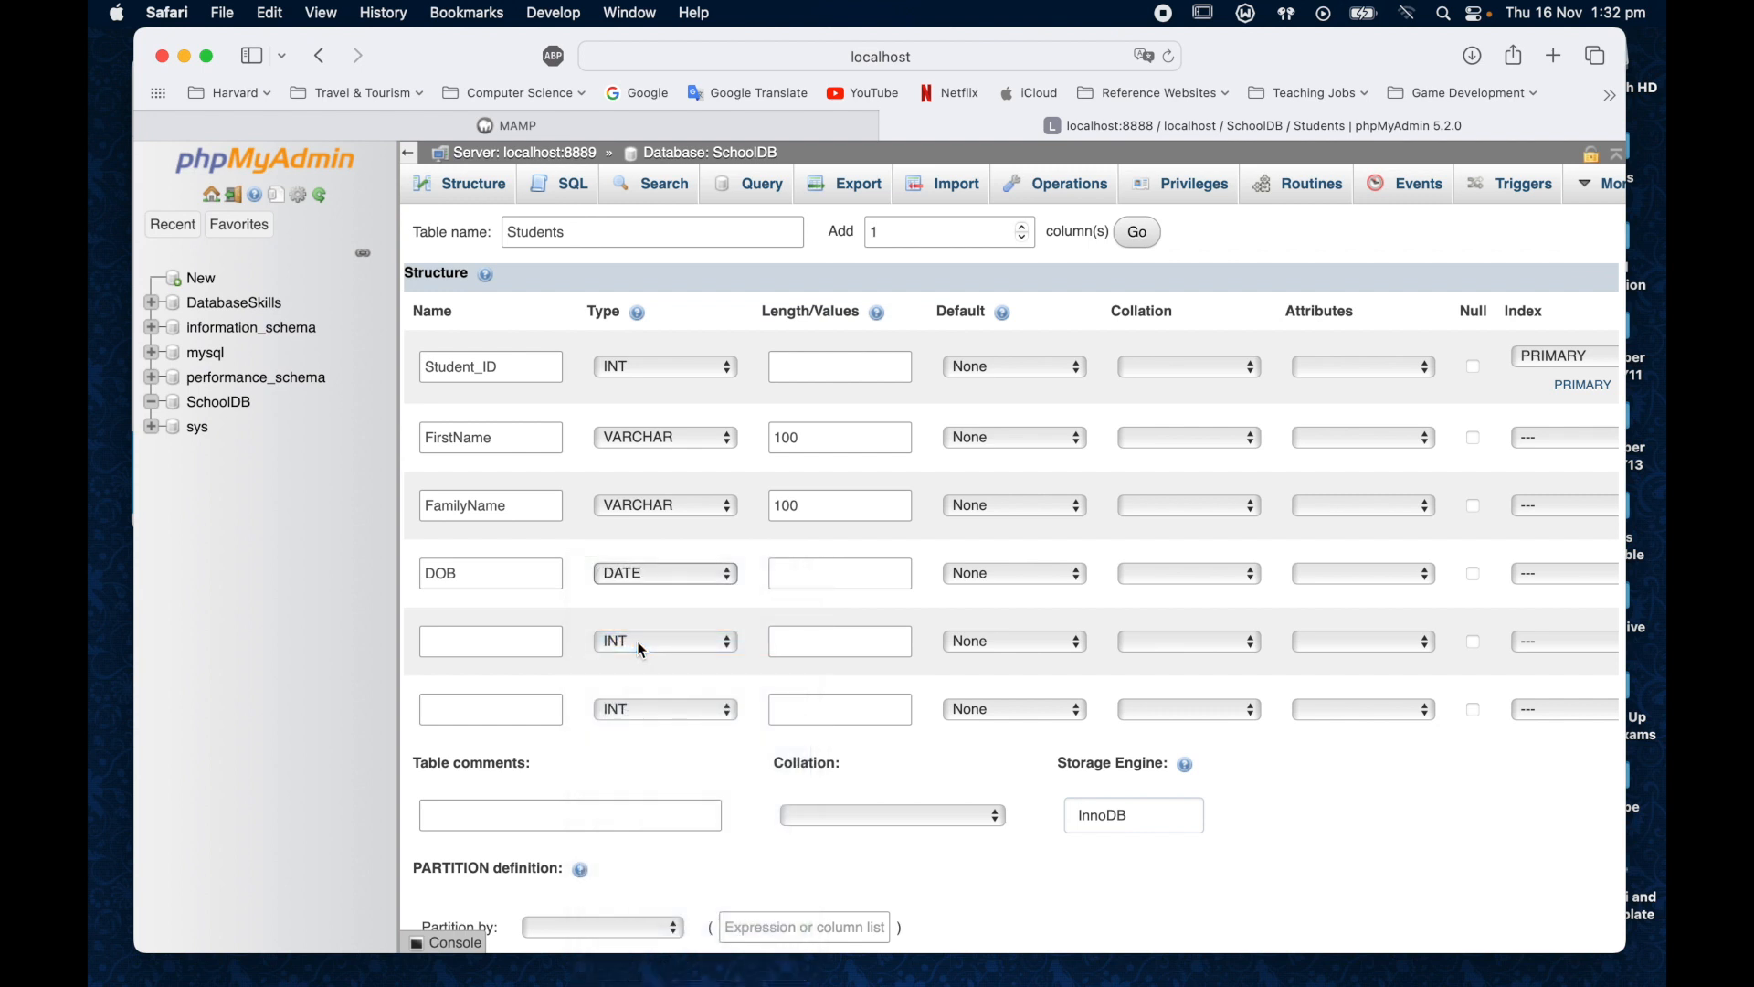
{"action": "left_click", "coordinate": [784, 573]}
{"action": "left_click", "coordinate": [549, 573]}
- Define the fifth column as Gender with type VARCHAR and length 6
{"action": "left_click", "coordinate": [497, 640]}
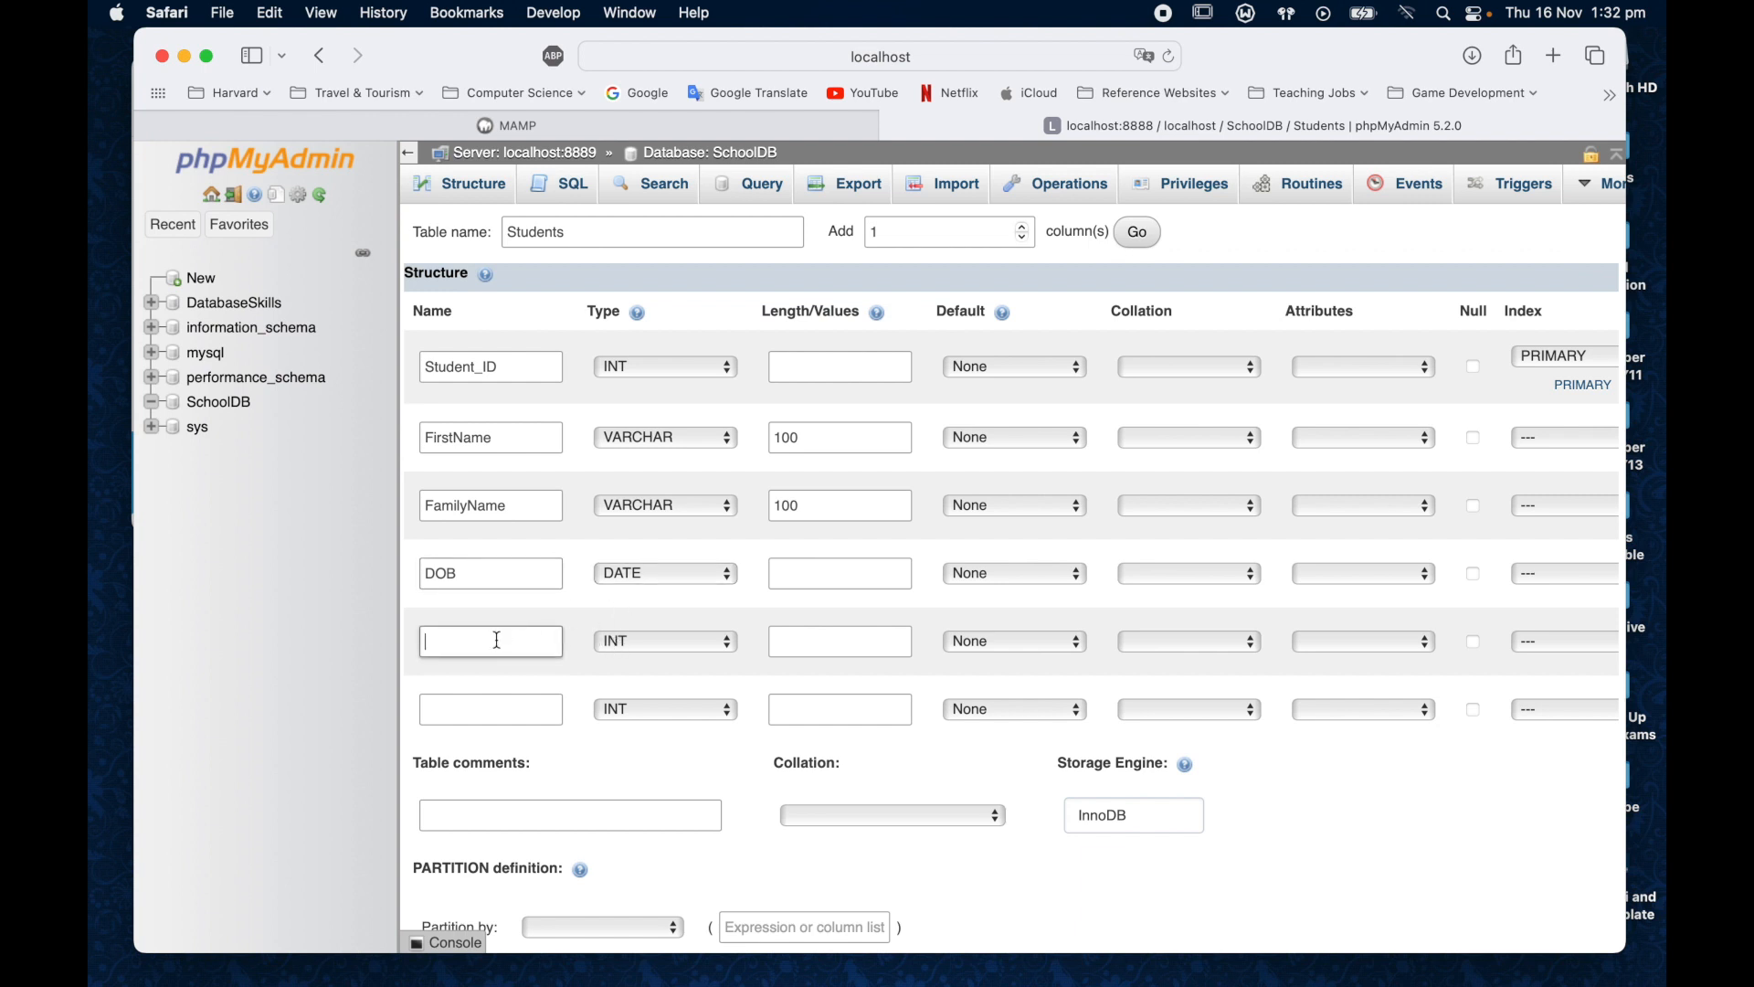
{"action": "type", "text": "Gender"}
{"action": "left_click", "coordinate": [665, 640]}
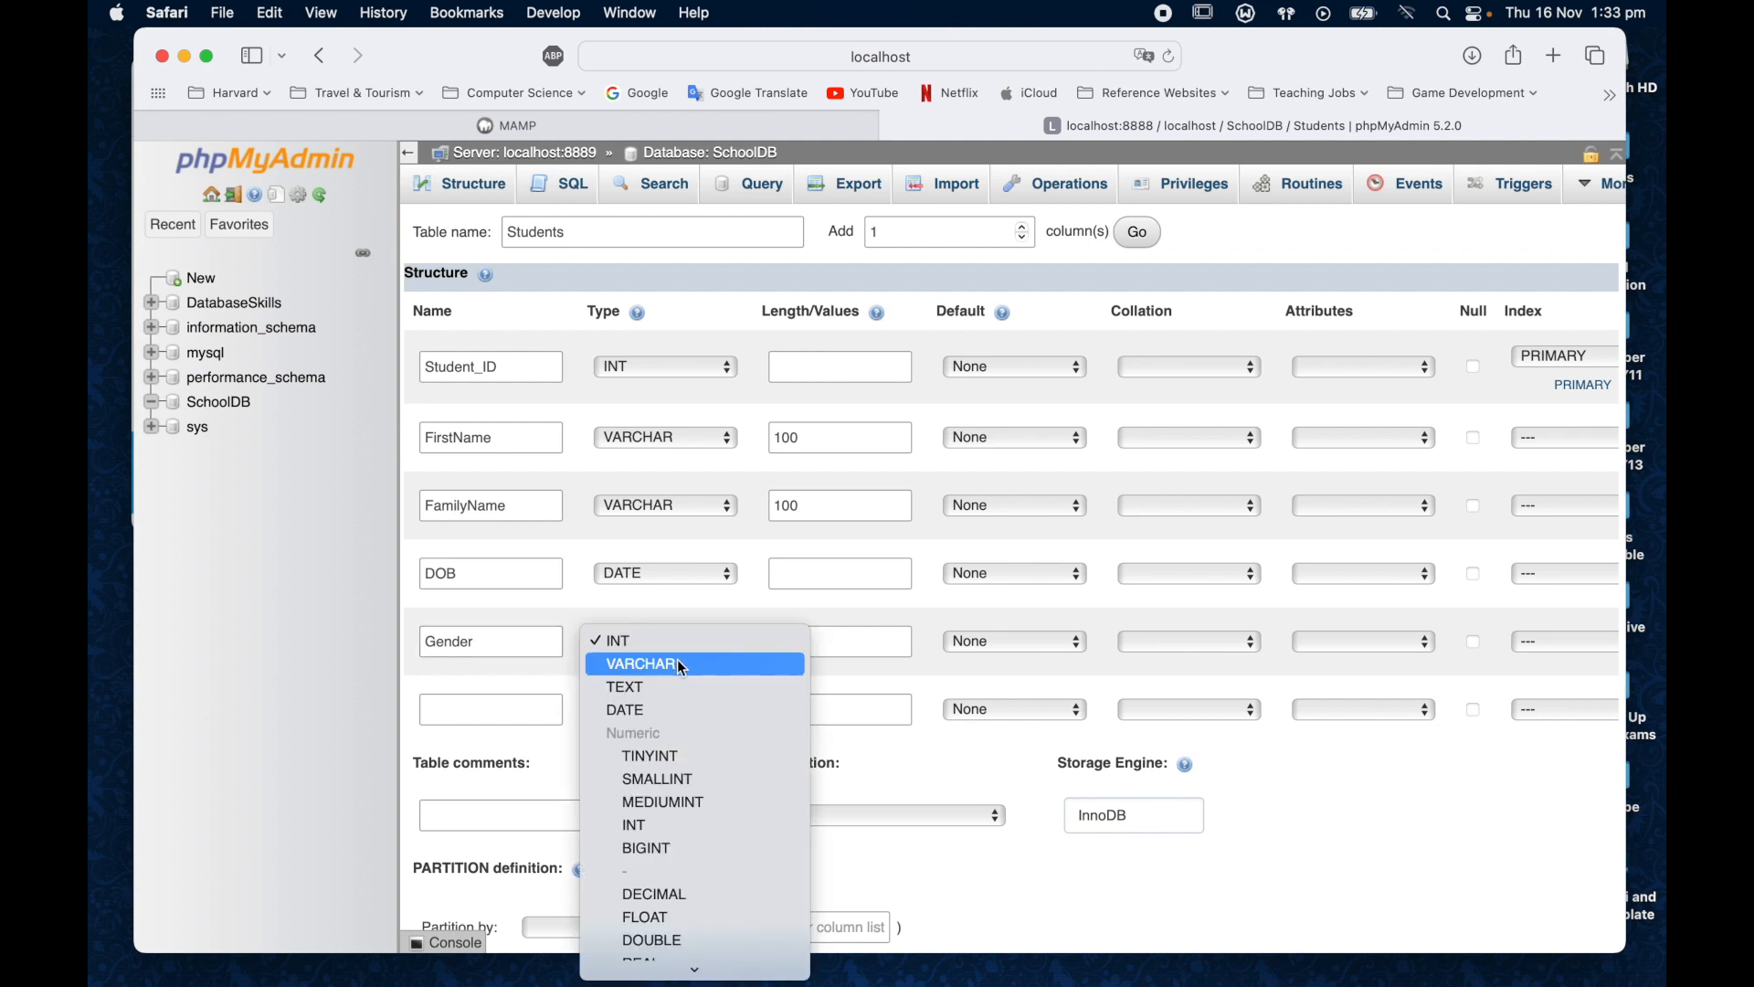
{"action": "left_click", "coordinate": [680, 667]}
{"action": "left_click", "coordinate": [802, 640]}
{"action": "left_click", "coordinate": [869, 722]}
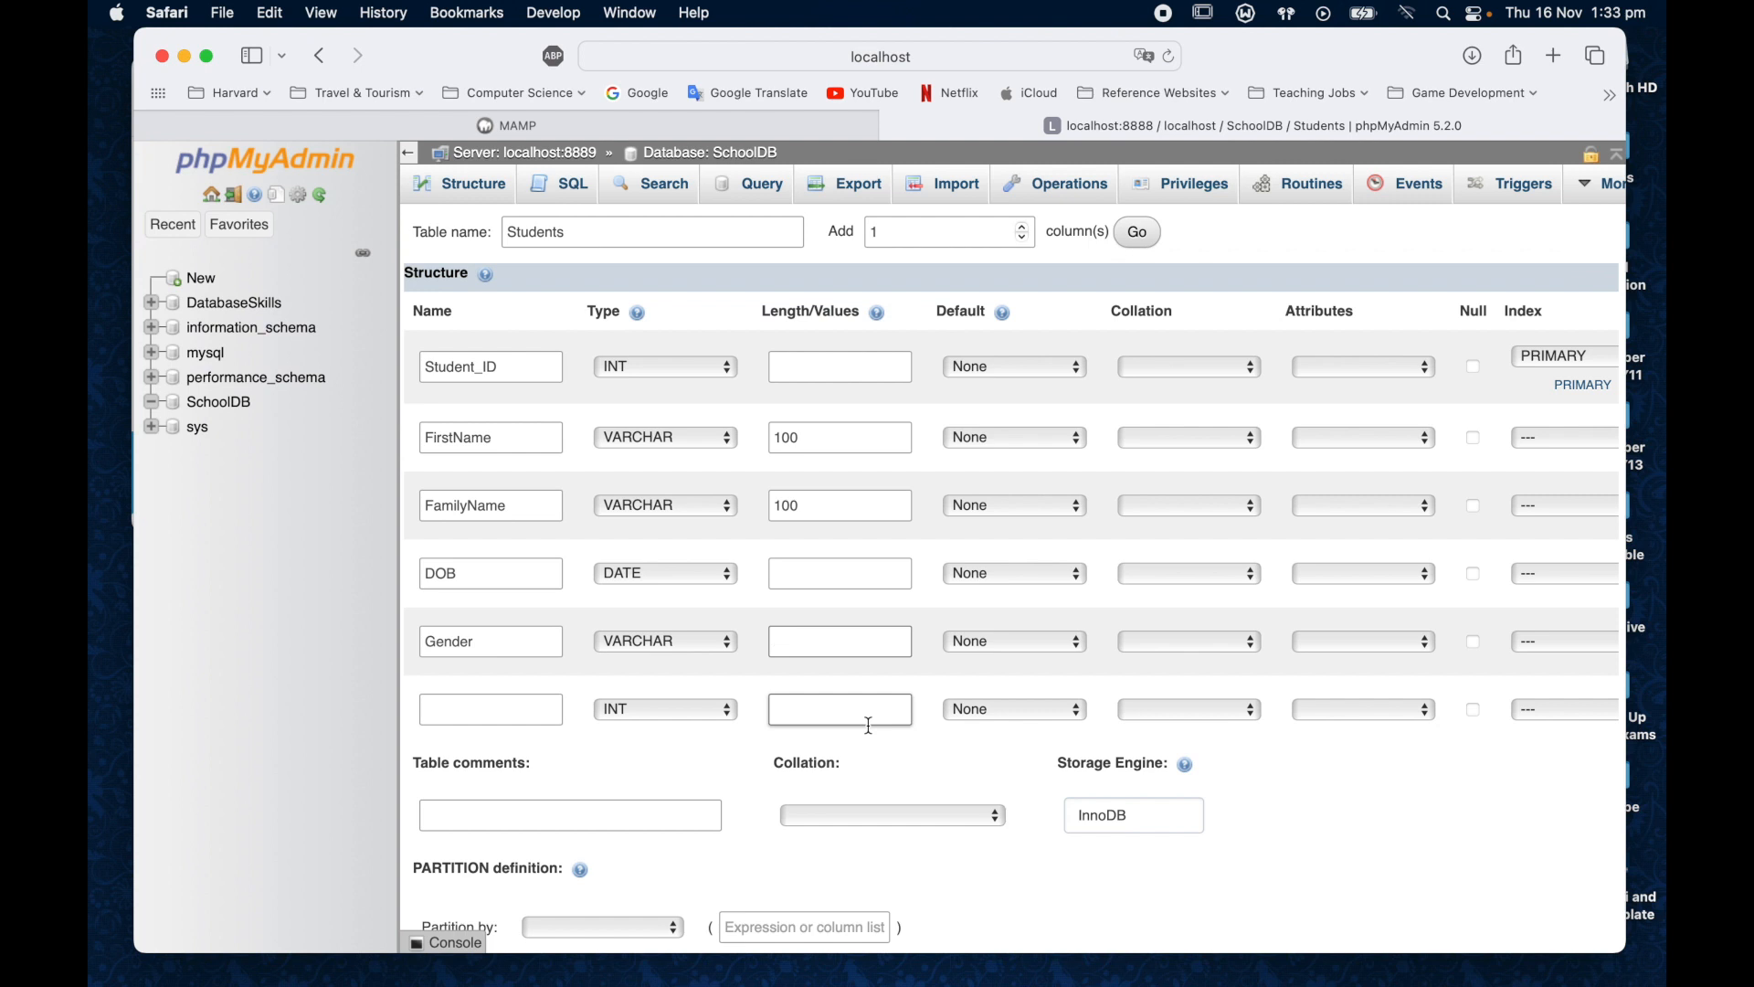
{"action": "left_click", "coordinate": [823, 641]}
{"action": "type", "text": "6"}
{"action": "key", "text": "BackSpace"}
{"action": "type", "text": "1"}
{"action": "key", "text": "BackSpace"}
{"action": "type", "text": "6"}
- Define the sixth column as Nationality with type VARCHAR and length 100
{"action": "left_click", "coordinate": [425, 706]}
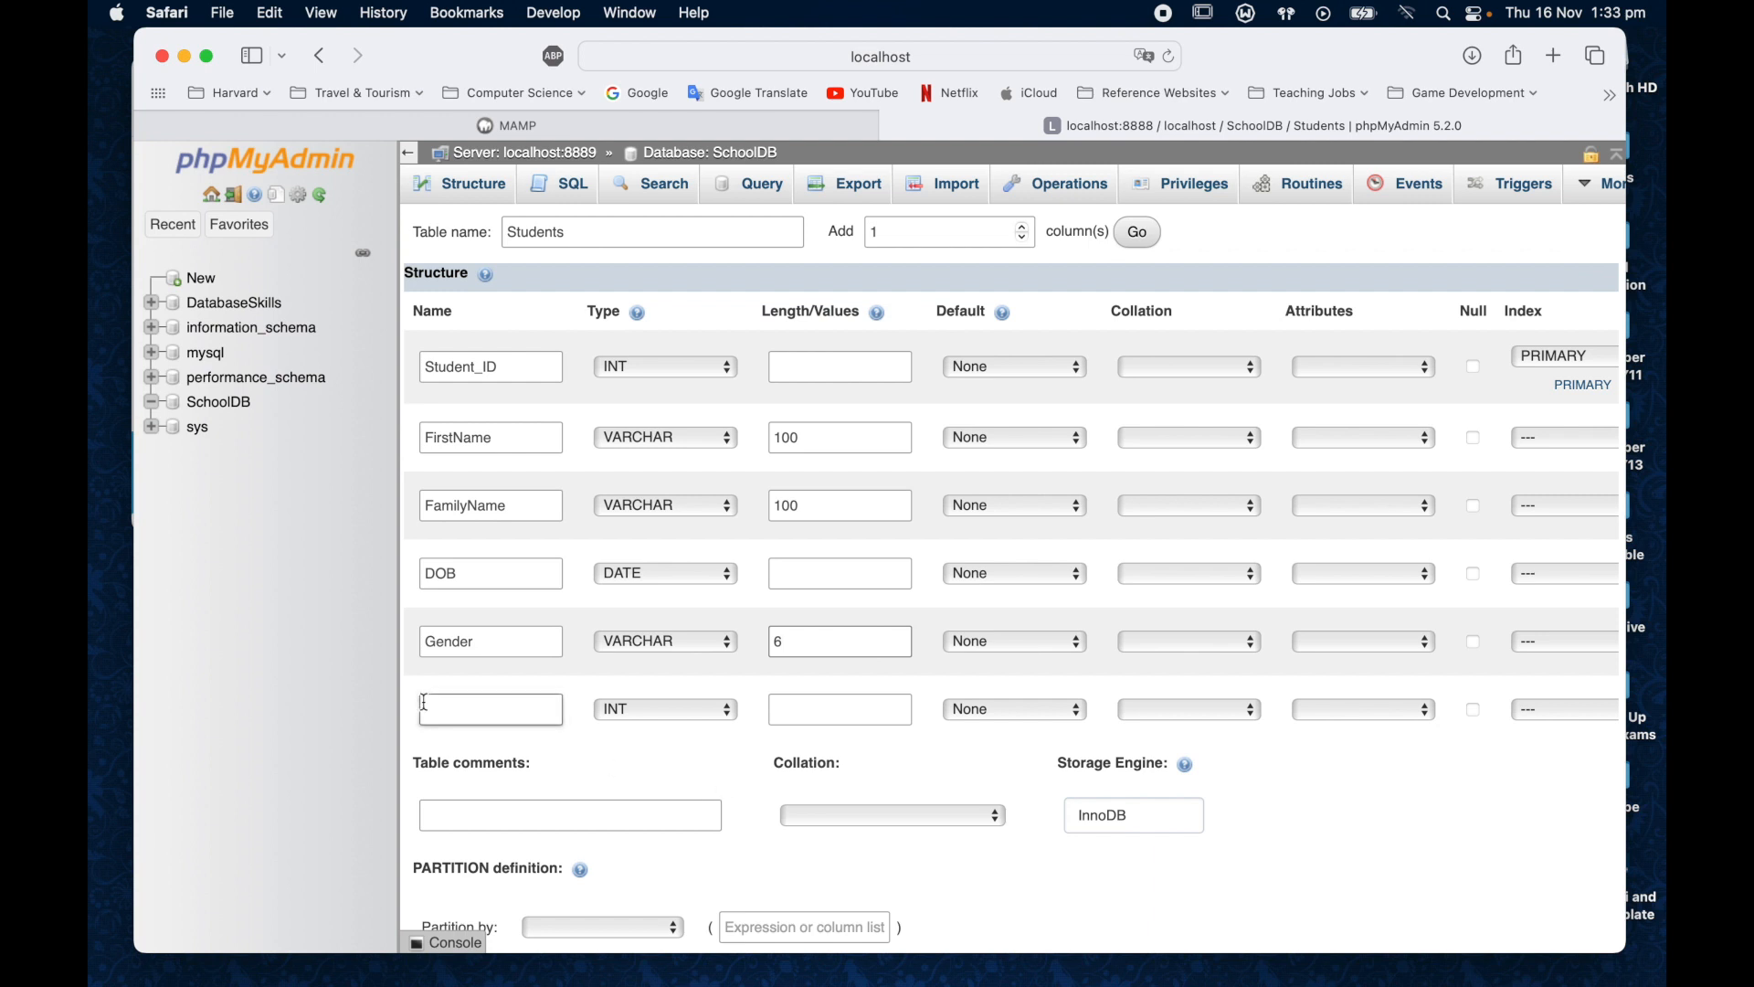
{"action": "left_click", "coordinate": [471, 712]}
{"action": "type", "text": "Nationality"}
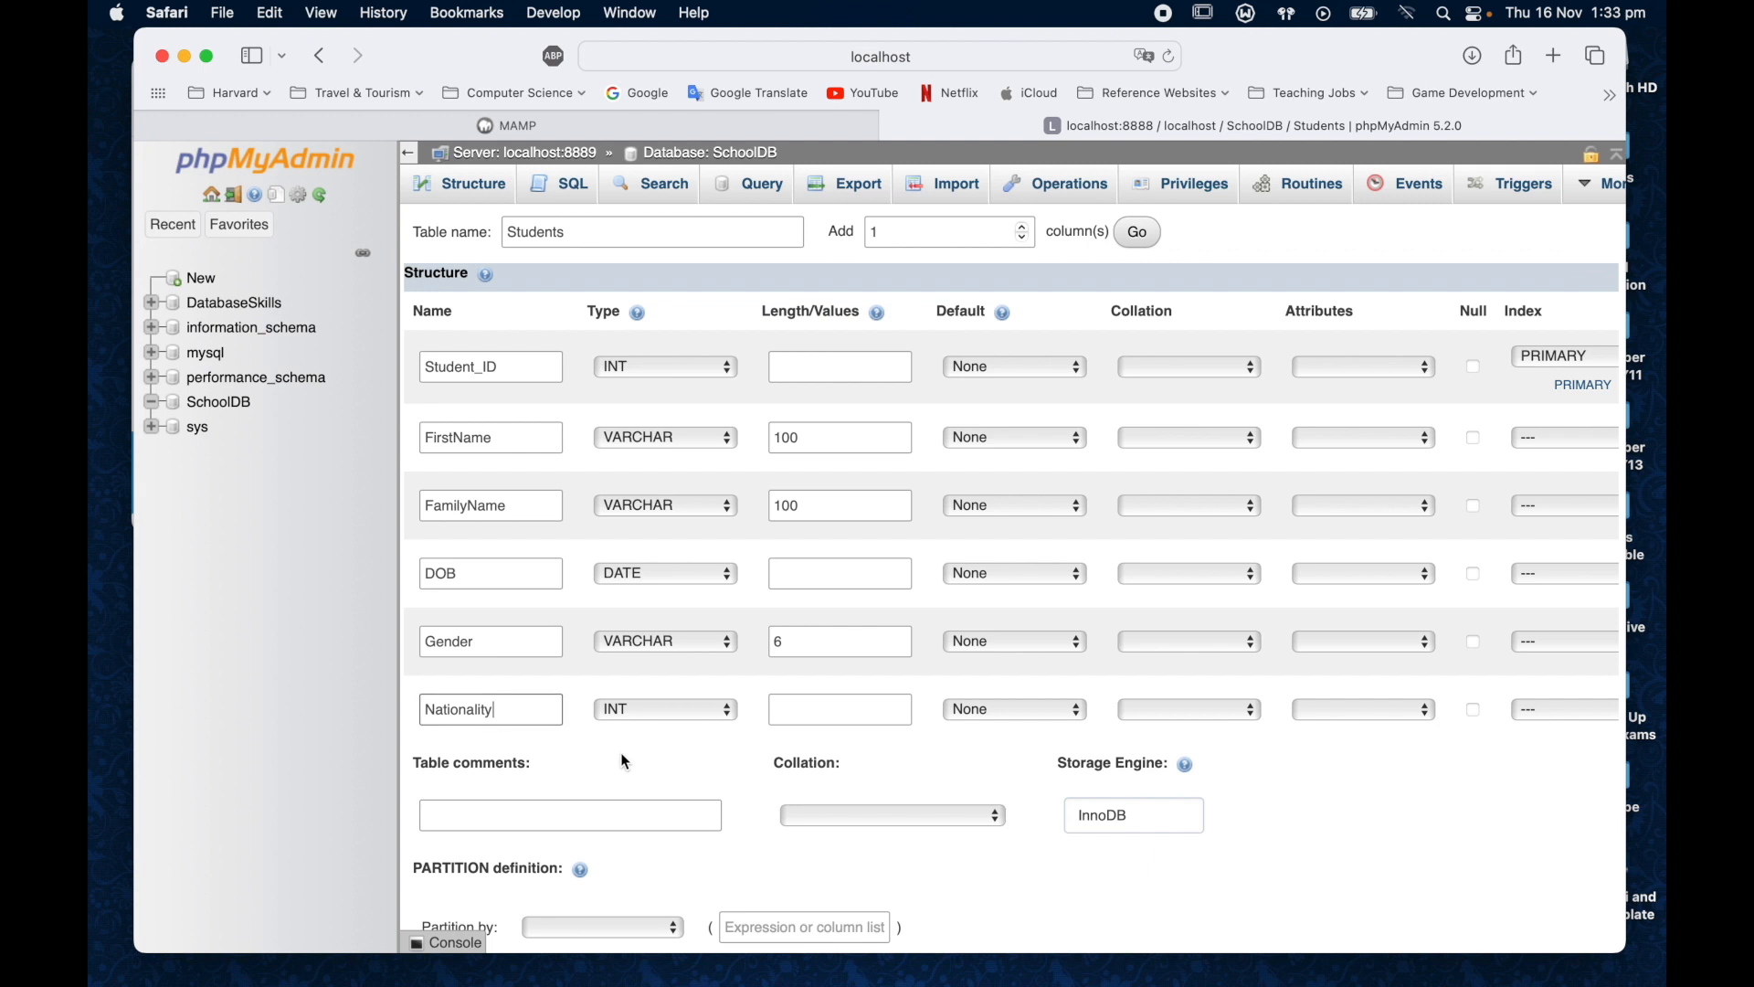
{"action": "left_click", "coordinate": [655, 715]}
{"action": "left_click", "coordinate": [666, 731]}
{"action": "left_click", "coordinate": [833, 706]}
{"action": "type", "text": "100"}
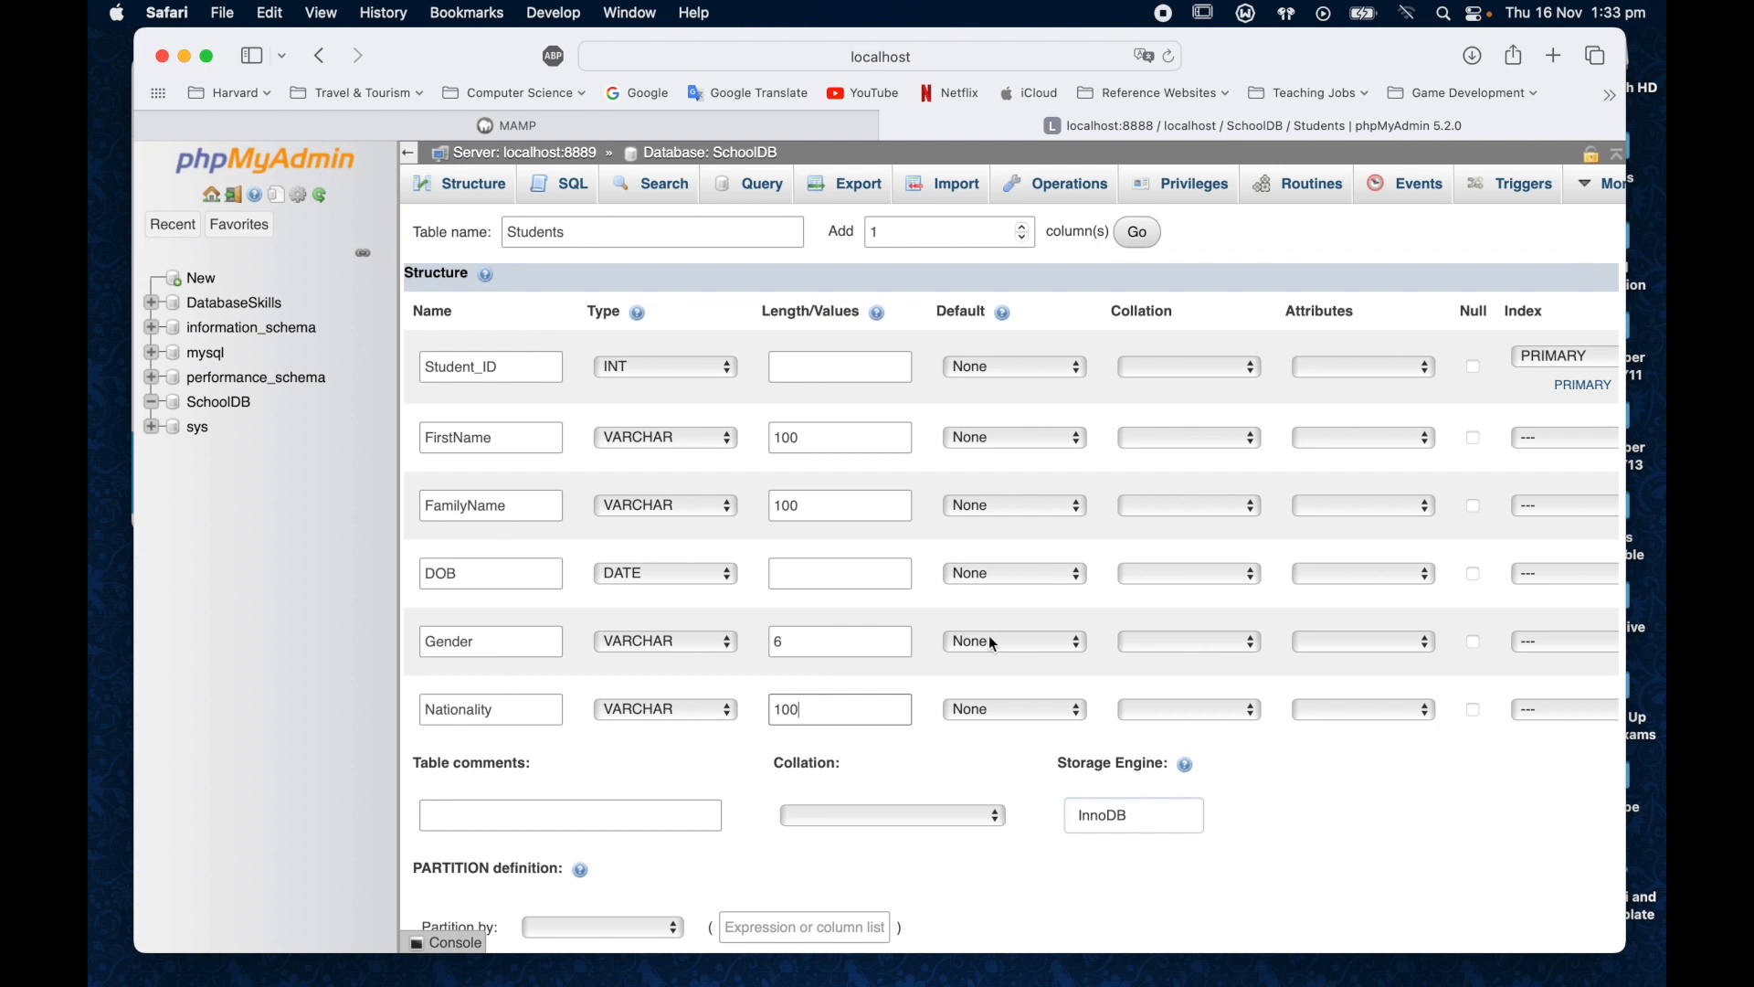
{"action": "scroll", "coordinate": [993, 644], "scroll_direction": "down", "scroll_amount": 3}
{"action": "scroll", "coordinate": [993, 644], "scroll_direction": "up", "scroll_amount": 3}
{"action": "scroll", "coordinate": [990, 640], "scroll_direction": "down", "scroll_amount": 1}
{"action": "scroll", "coordinate": [990, 640], "scroll_direction": "up", "scroll_amount": 1}
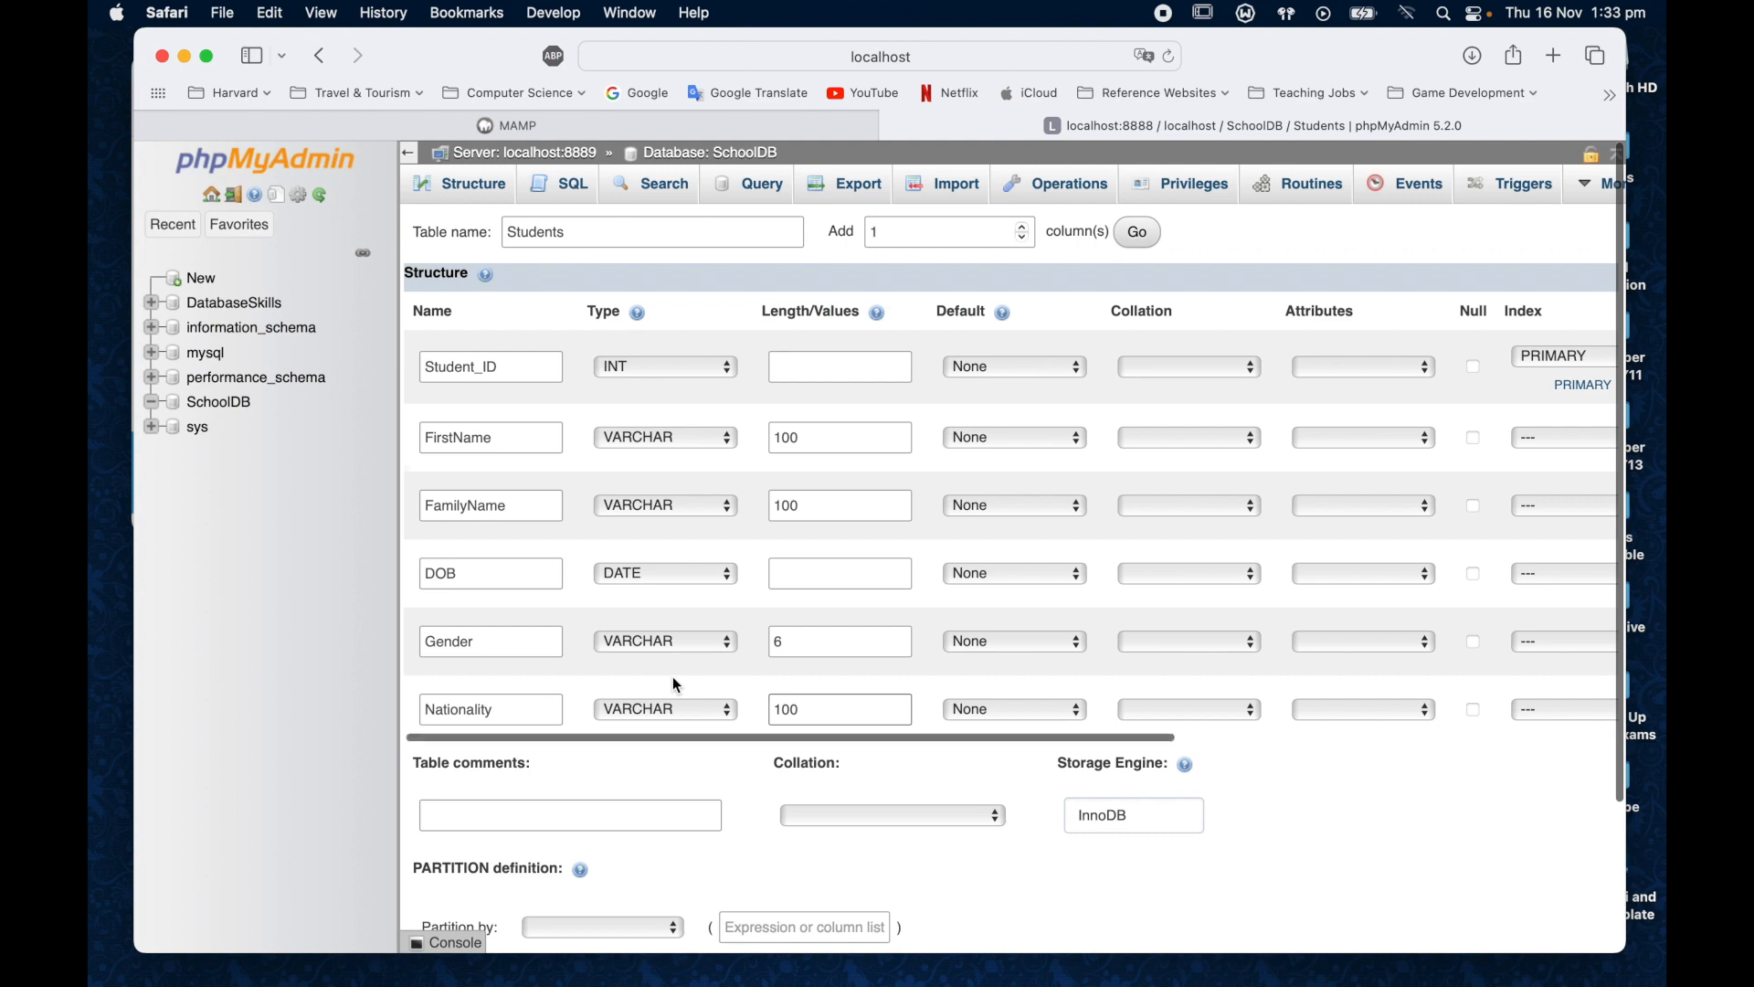
- Save the Students table and browse its records
{"action": "scroll", "coordinate": [674, 681], "scroll_direction": "down", "scroll_amount": 4}
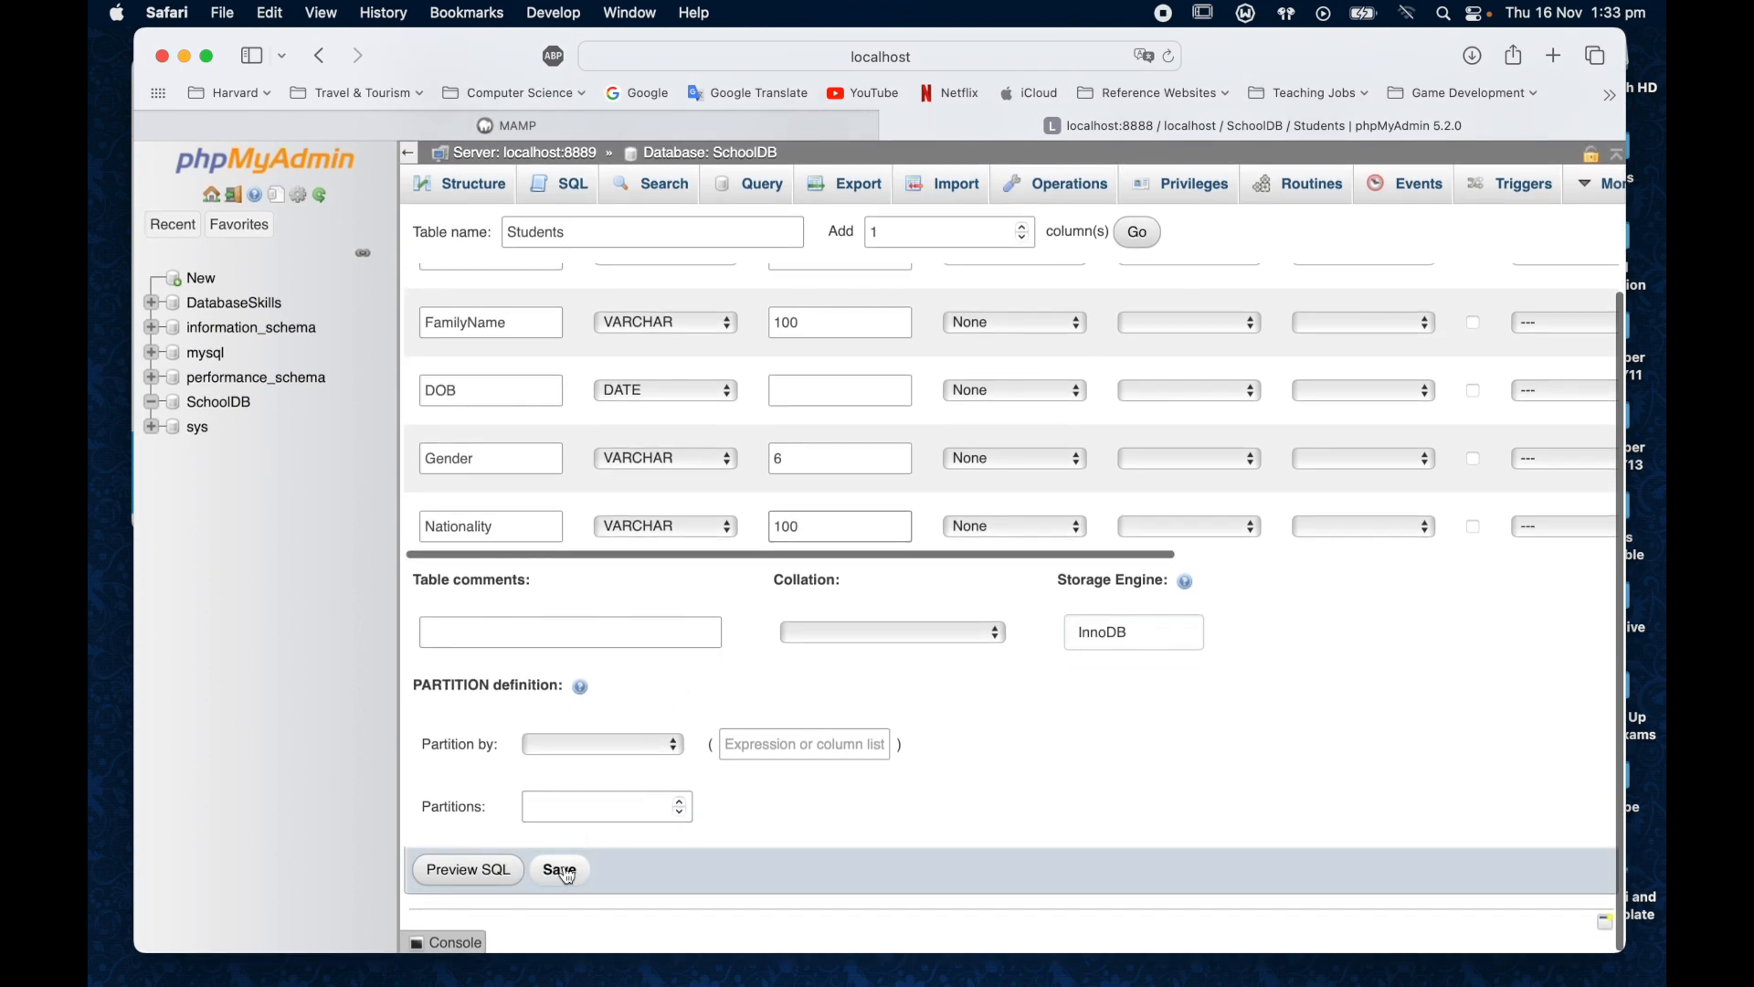
{"action": "left_click", "coordinate": [563, 872]}
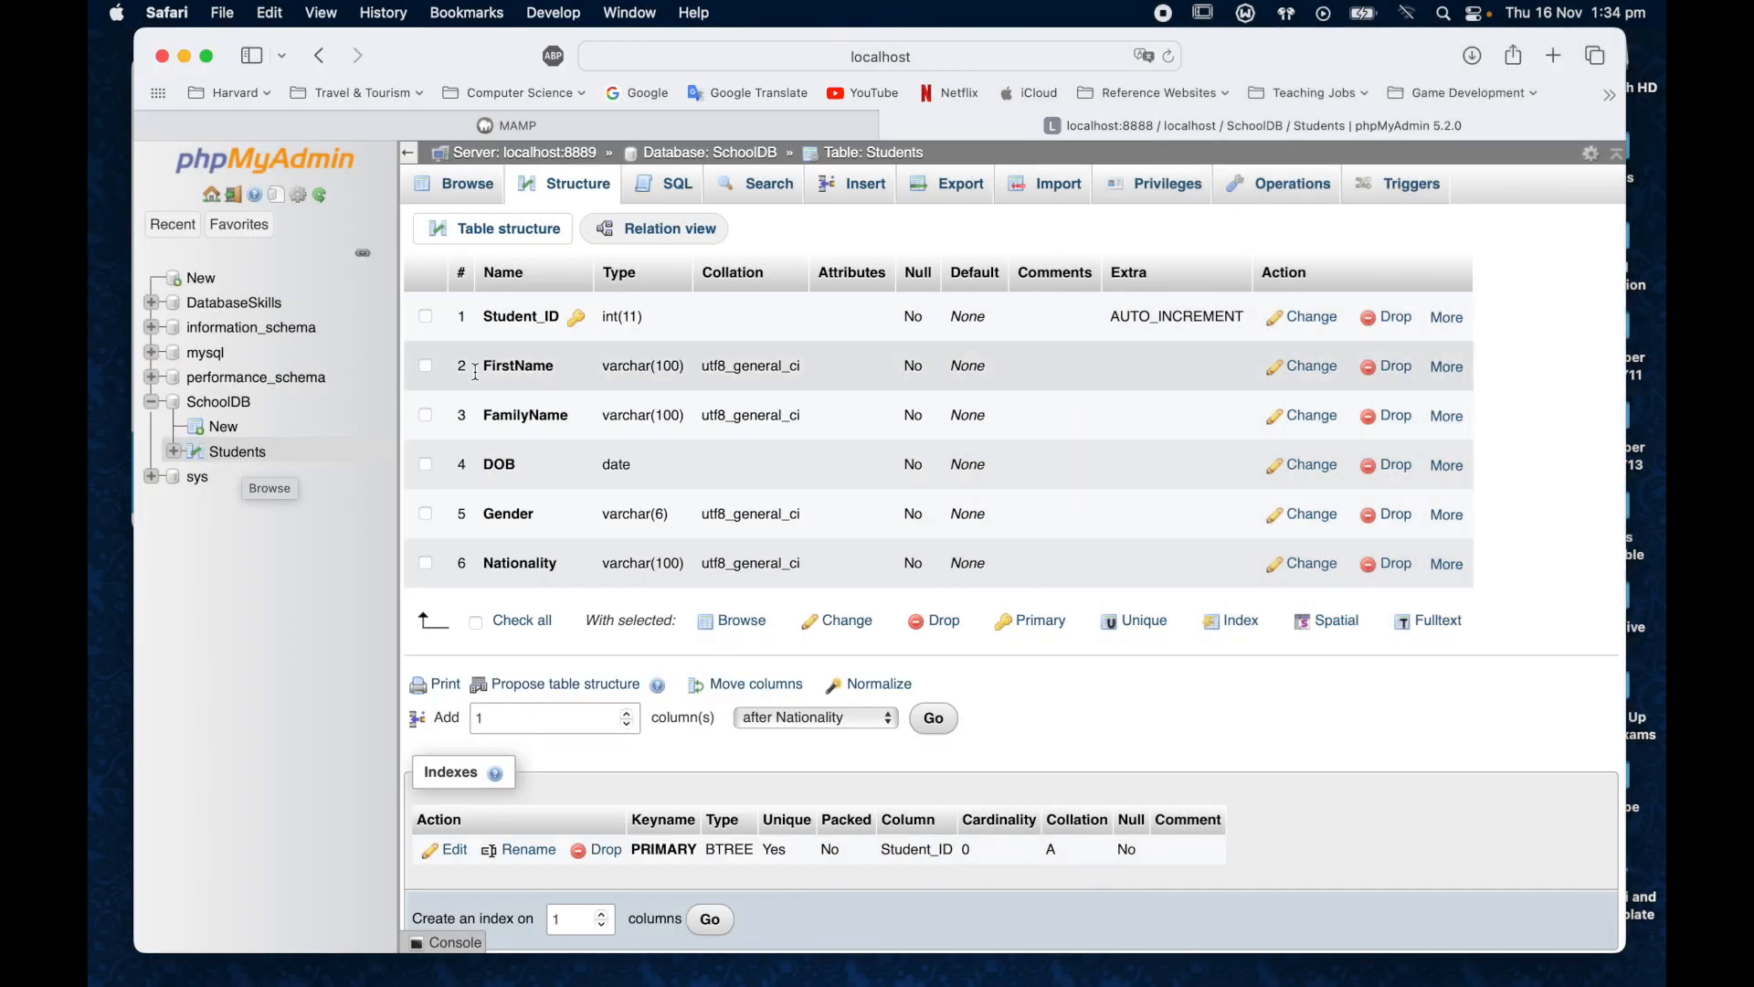
{"action": "left_click", "coordinate": [466, 188]}
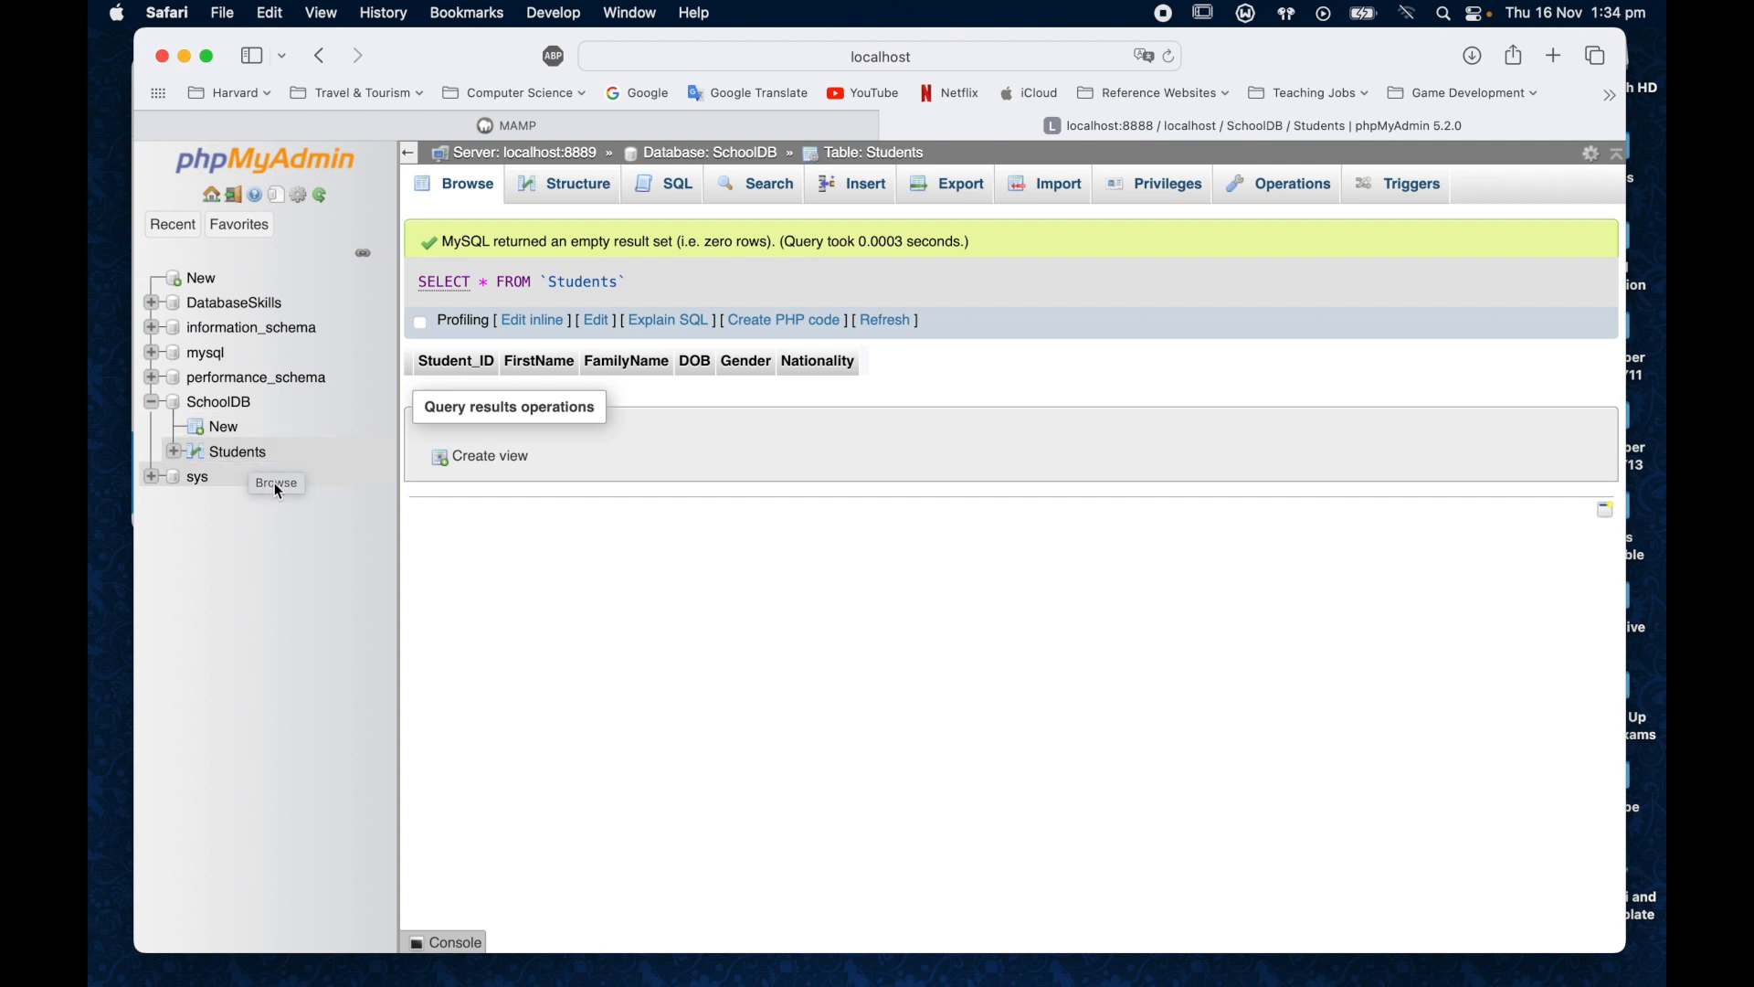
- Create a new four-column table named Classes in the SchoolDB database
{"action": "left_click", "coordinate": [230, 402]}
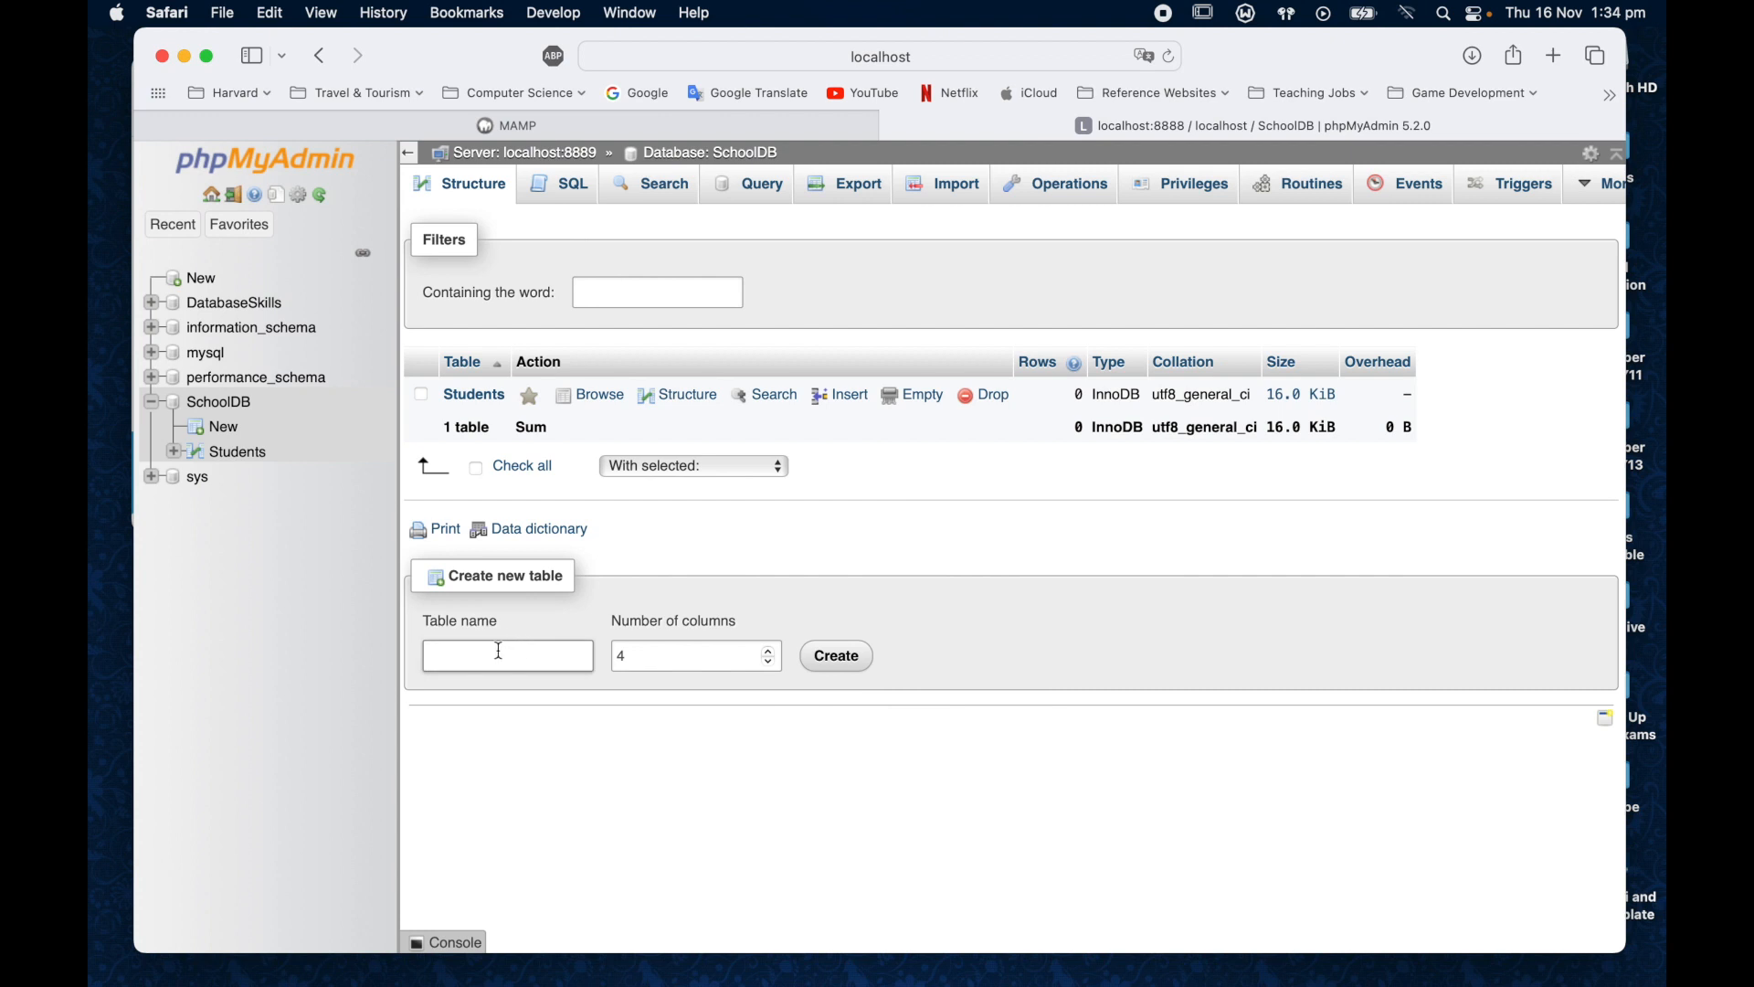
{"action": "left_click", "coordinate": [504, 670]}
{"action": "type", "text": "CLasses"}
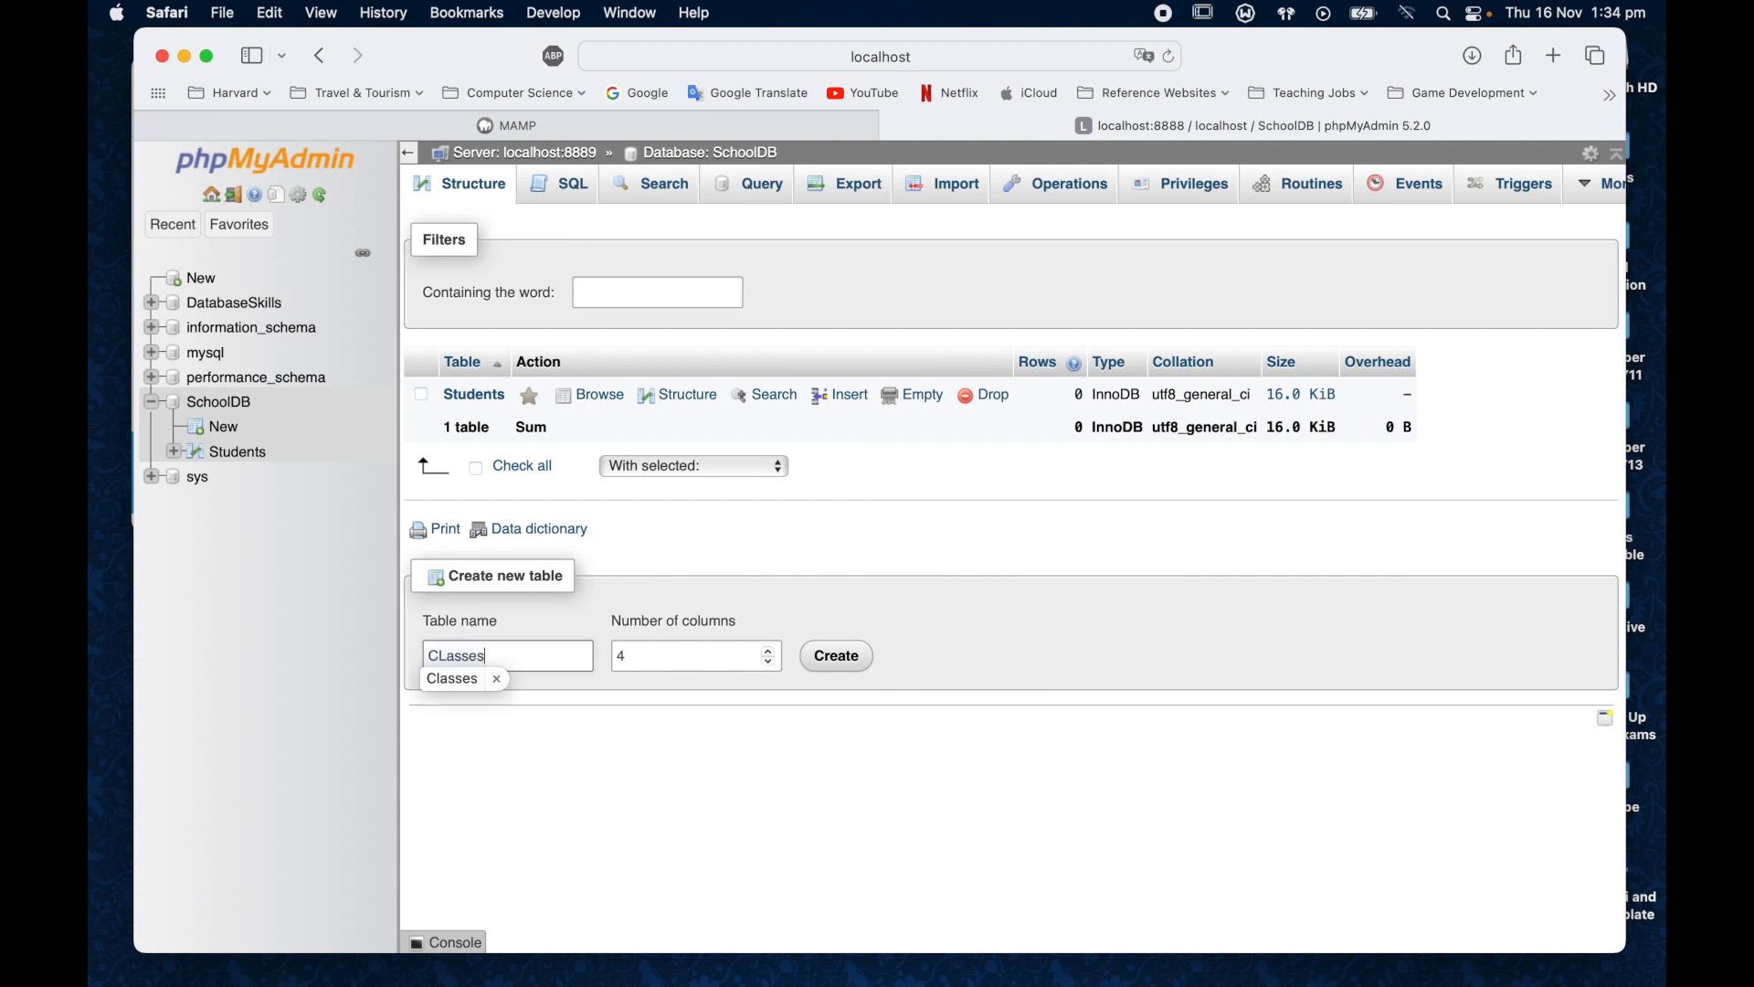
{"action": "key", "text": "BackSpace"}
{"action": "key", "text": "BackSpace"}
{"action": "key", "text": "BackSpace"}
{"action": "key", "text": "BackSpace"}
{"action": "key", "text": "BackSpace"}
{"action": "key", "text": "BackSpace"}
{"action": "type", "text": "lasses"}
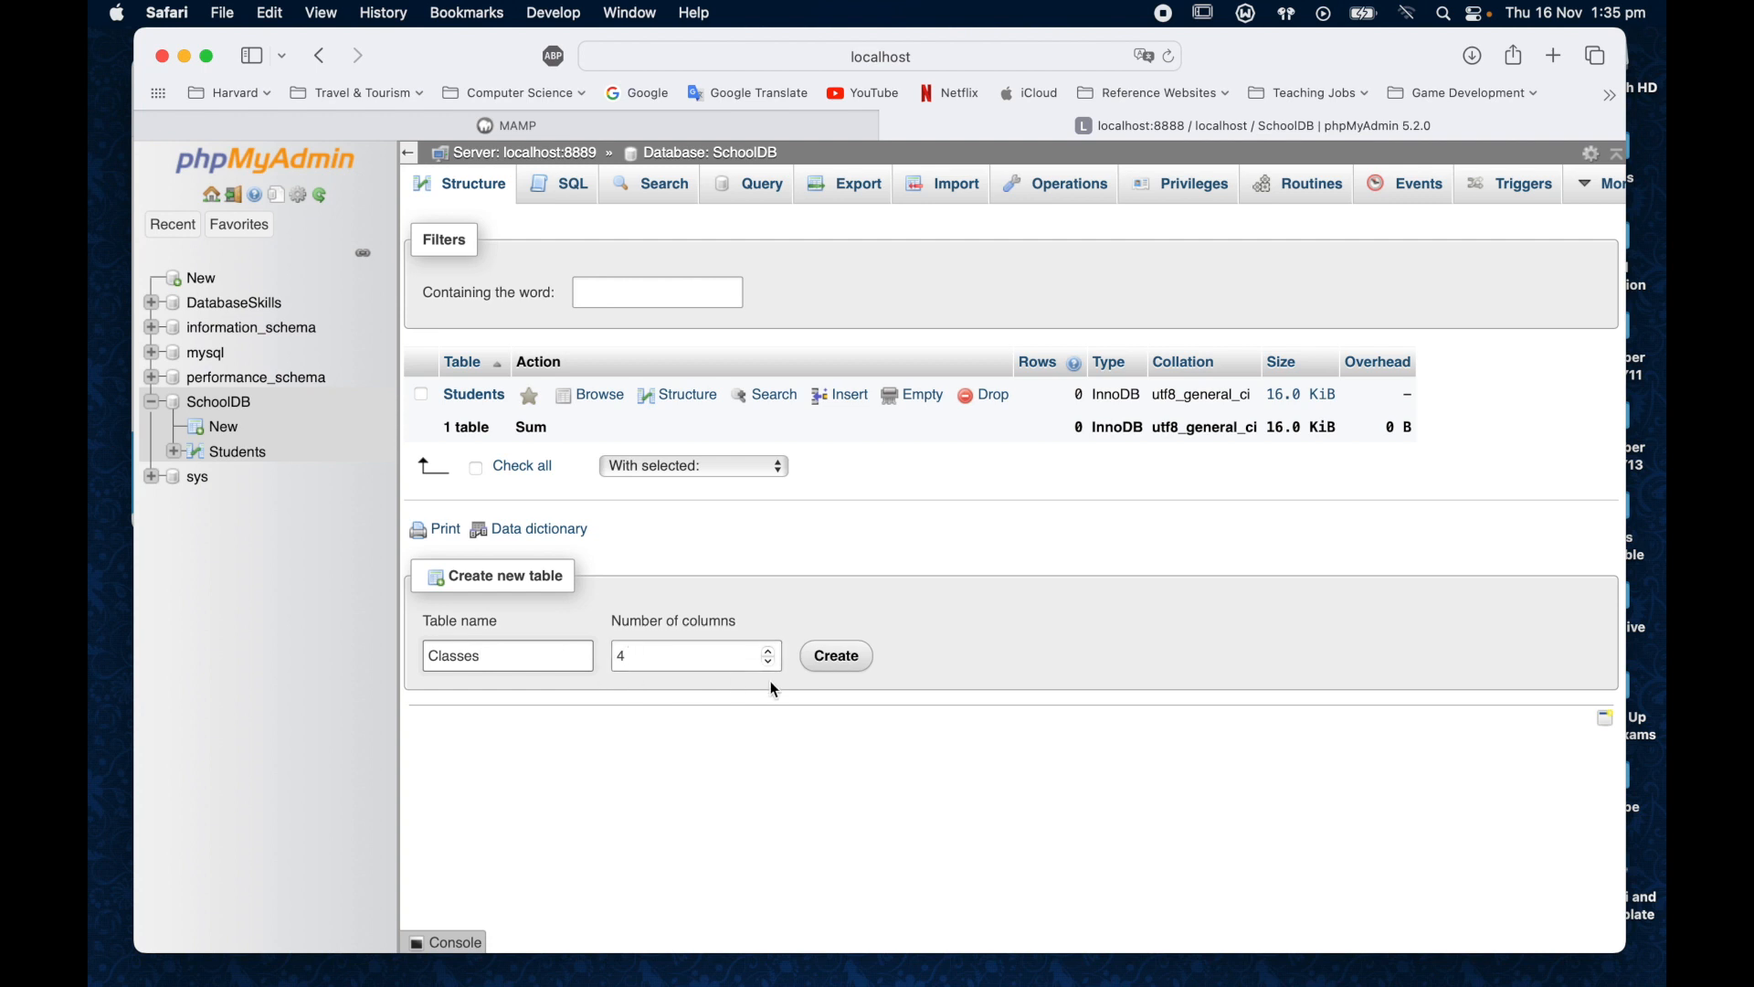
{"action": "left_click", "coordinate": [851, 660]}
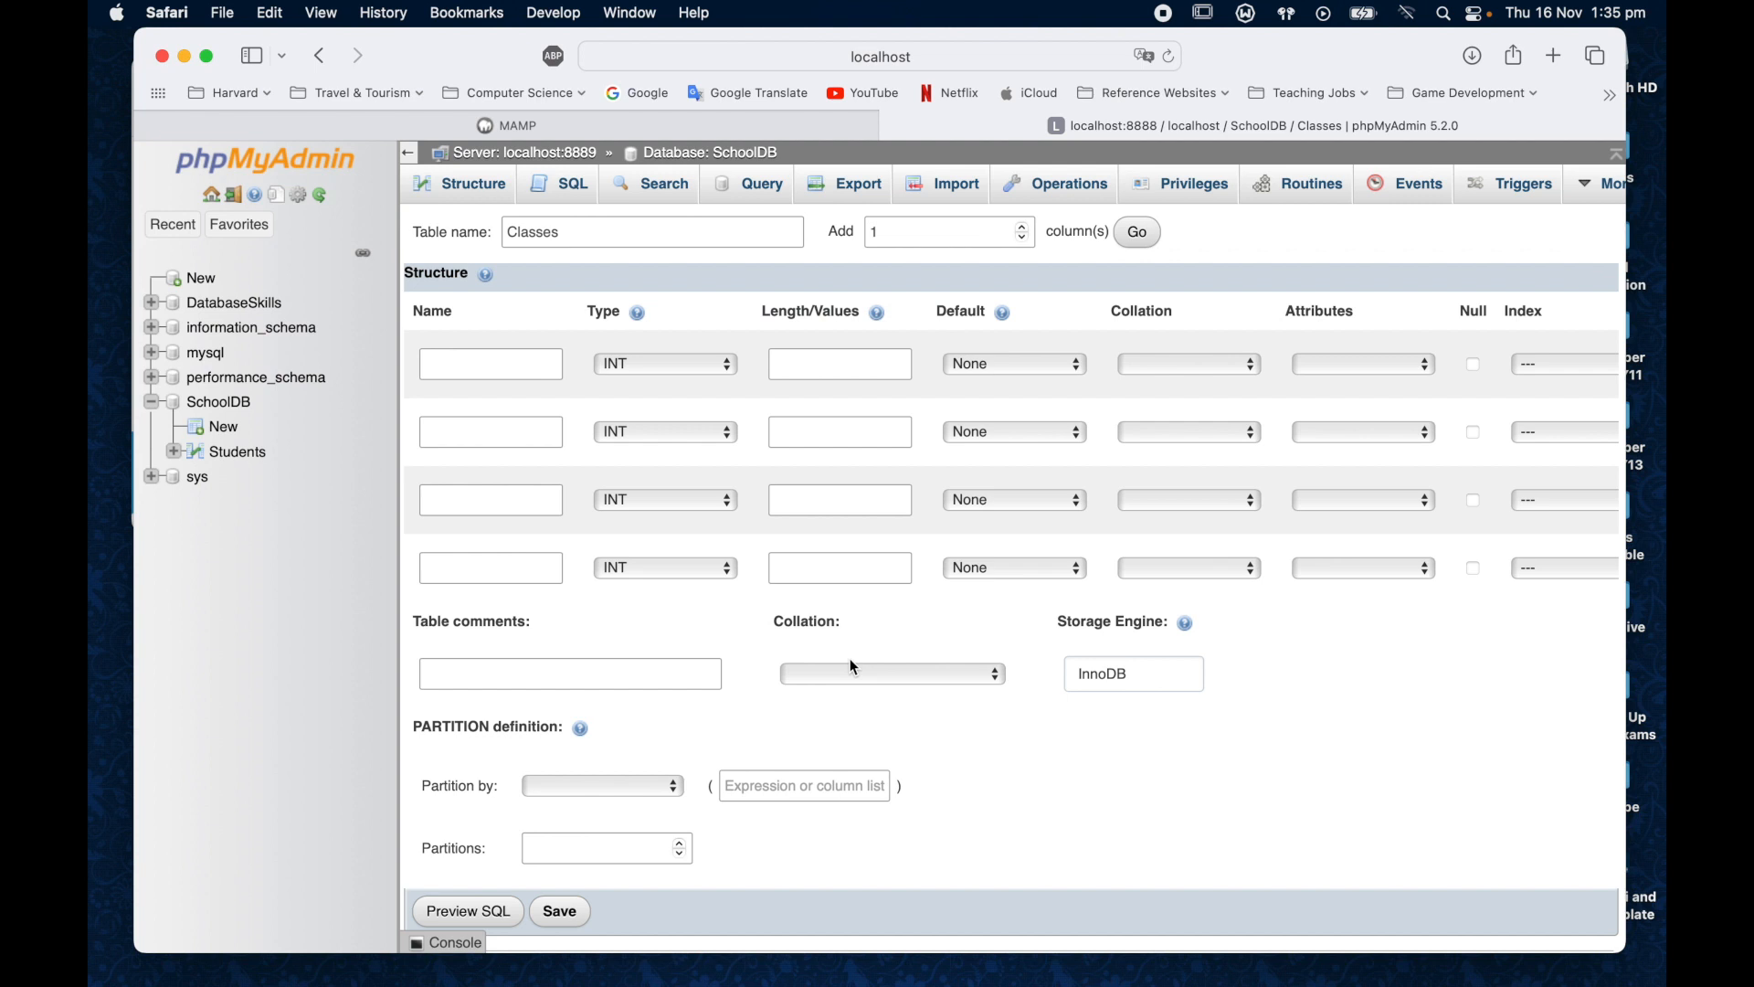
- Name the first column Class_ID and make it an auto-incrementing PRIMARY key
{"action": "left_click", "coordinate": [490, 365]}
{"action": "type", "text": "Class_ID"}
{"action": "scroll", "coordinate": [1073, 442], "scroll_direction": "right", "scroll_amount": 8}
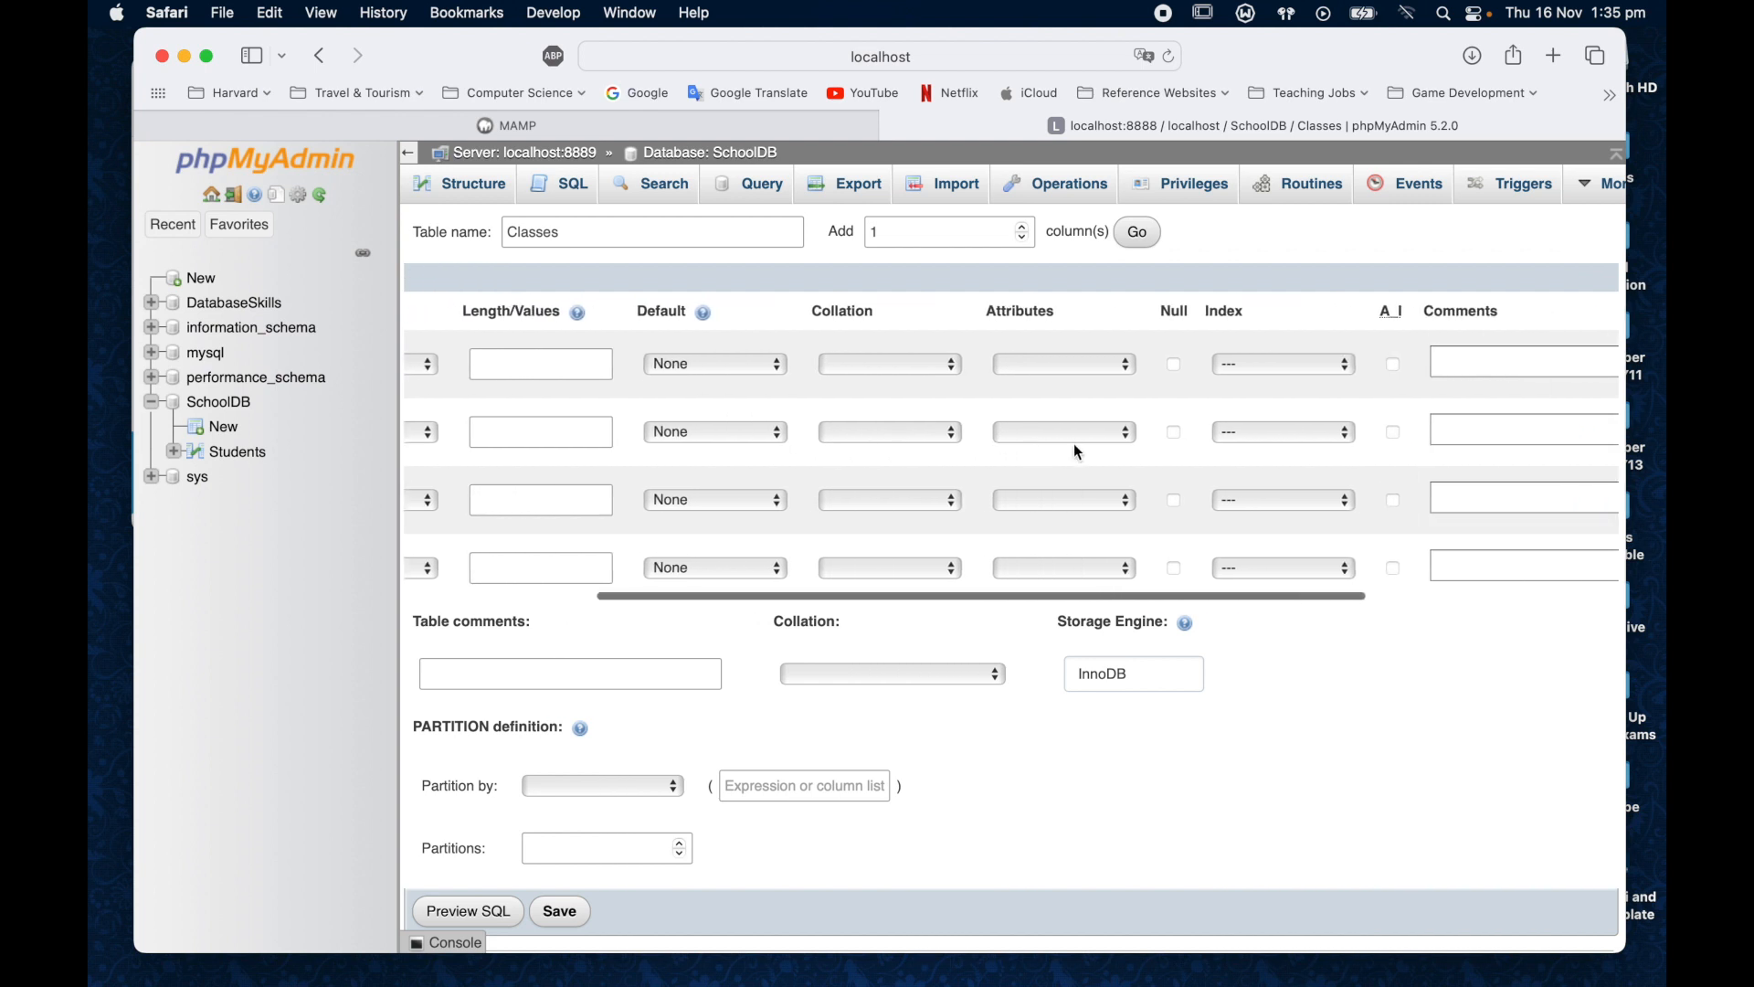
{"action": "left_click", "coordinate": [1237, 370]}
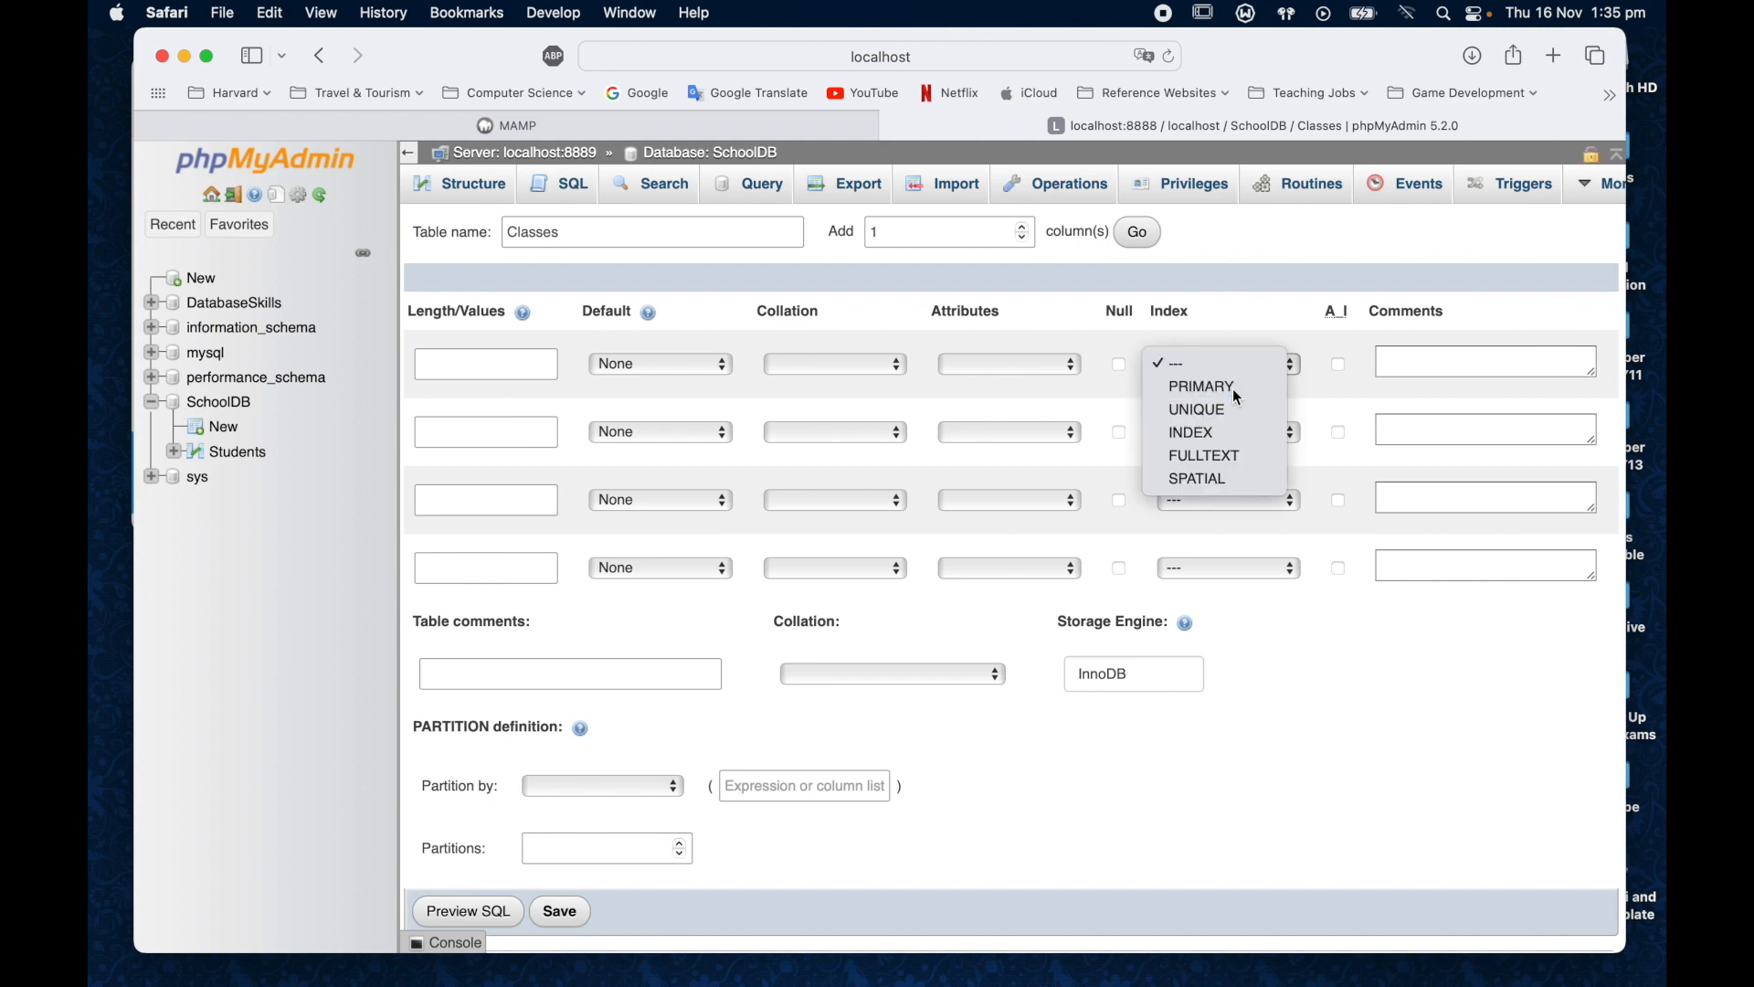
{"action": "left_click", "coordinate": [1232, 387]}
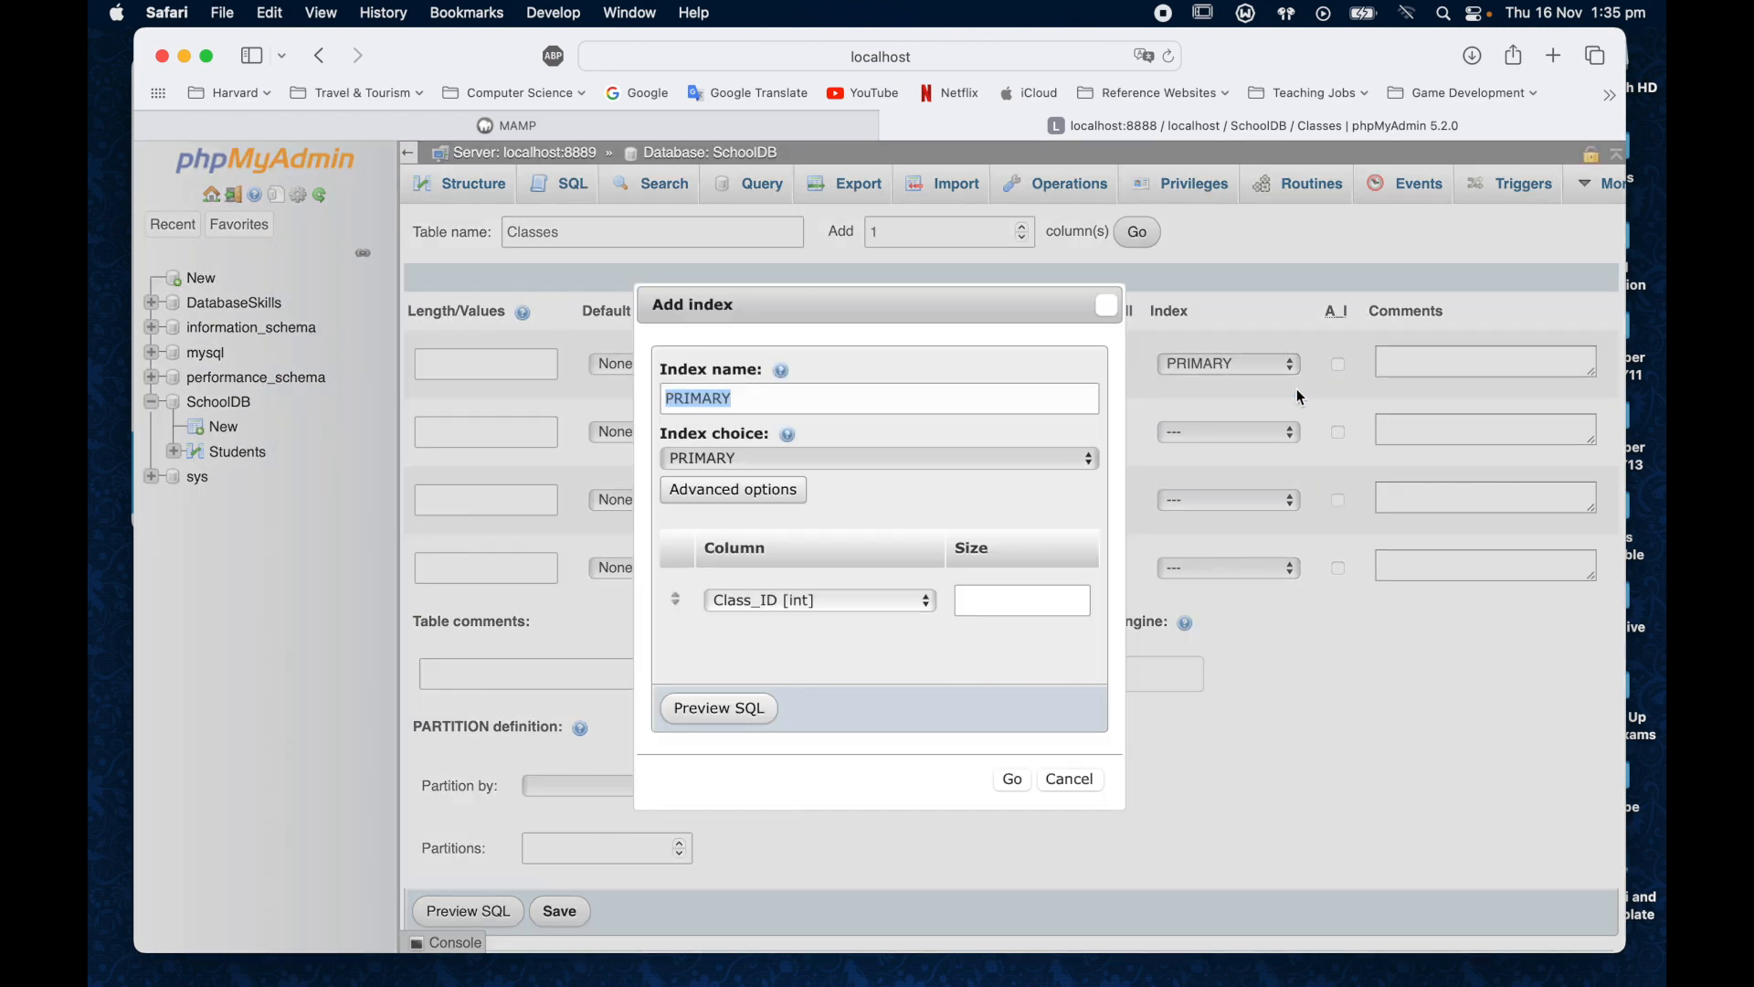
{"action": "left_click", "coordinate": [1014, 781]}
{"action": "left_click", "coordinate": [1338, 365]}
- Define the second column as ClassName with type VARCHAR and length 100
{"action": "scroll", "coordinate": [969, 521], "scroll_direction": "left", "scroll_amount": 2}
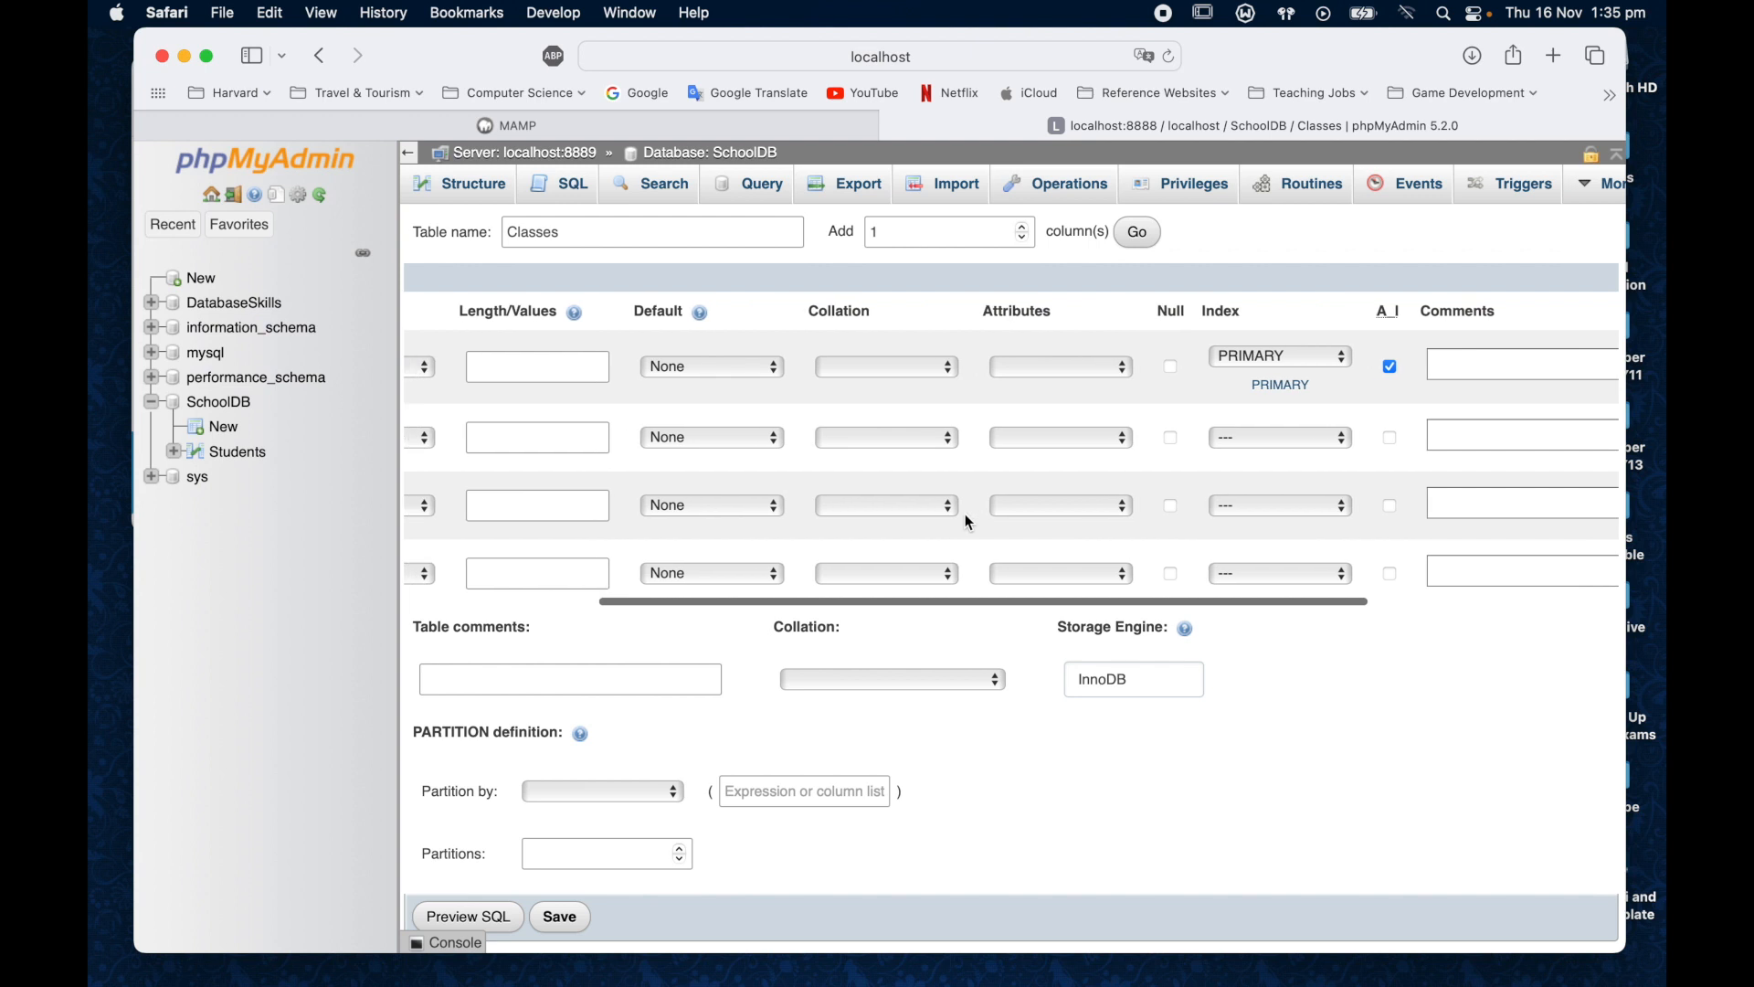
{"action": "scroll", "coordinate": [965, 514], "scroll_direction": "left", "scroll_amount": 3}
{"action": "left_click", "coordinate": [515, 435]}
{"action": "type", "text": "Name"}
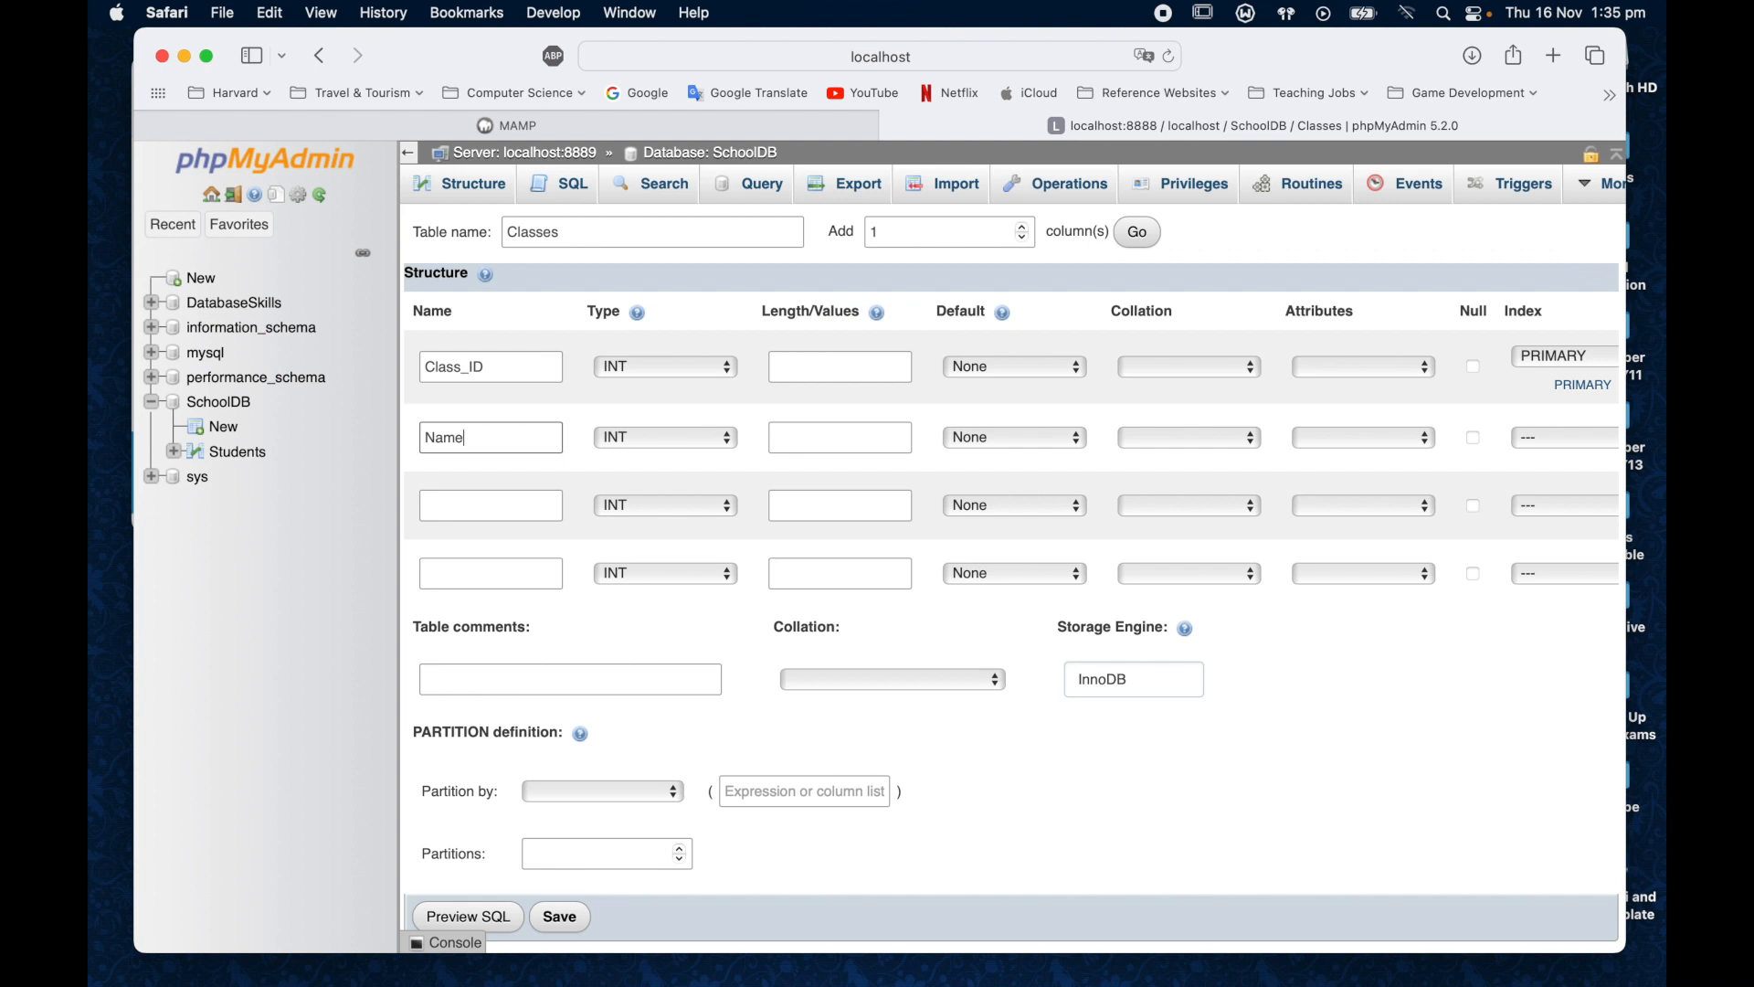
{"action": "key", "text": "BackSpace"}
{"action": "key", "text": "BackSpace"}
{"action": "key", "text": "BackSpace"}
{"action": "key", "text": "BackSpace"}
{"action": "type", "text": "ClassName"}
{"action": "left_click", "coordinate": [717, 436]}
{"action": "left_click", "coordinate": [698, 460]}
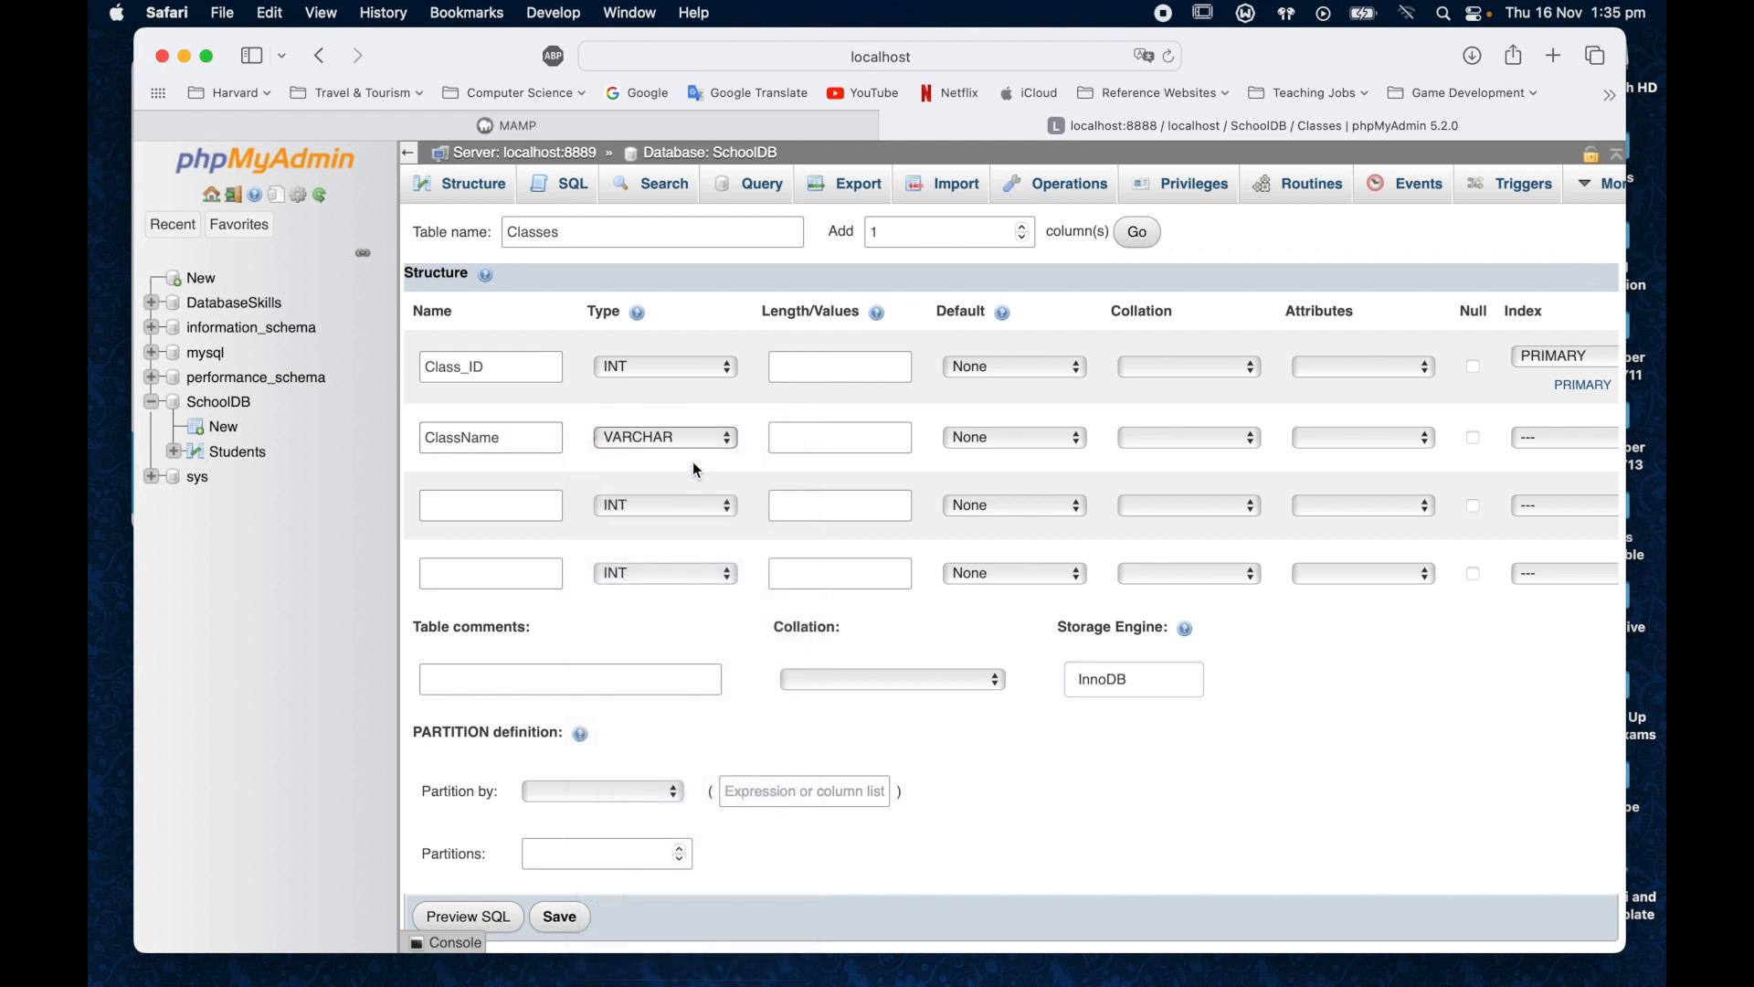
{"action": "left_click", "coordinate": [797, 435]}
{"action": "left_click", "coordinate": [832, 514]}
{"action": "type", "text": "100"}
- Define the third column as Room with type VARCHAR and length 100
{"action": "left_click", "coordinate": [509, 510]}
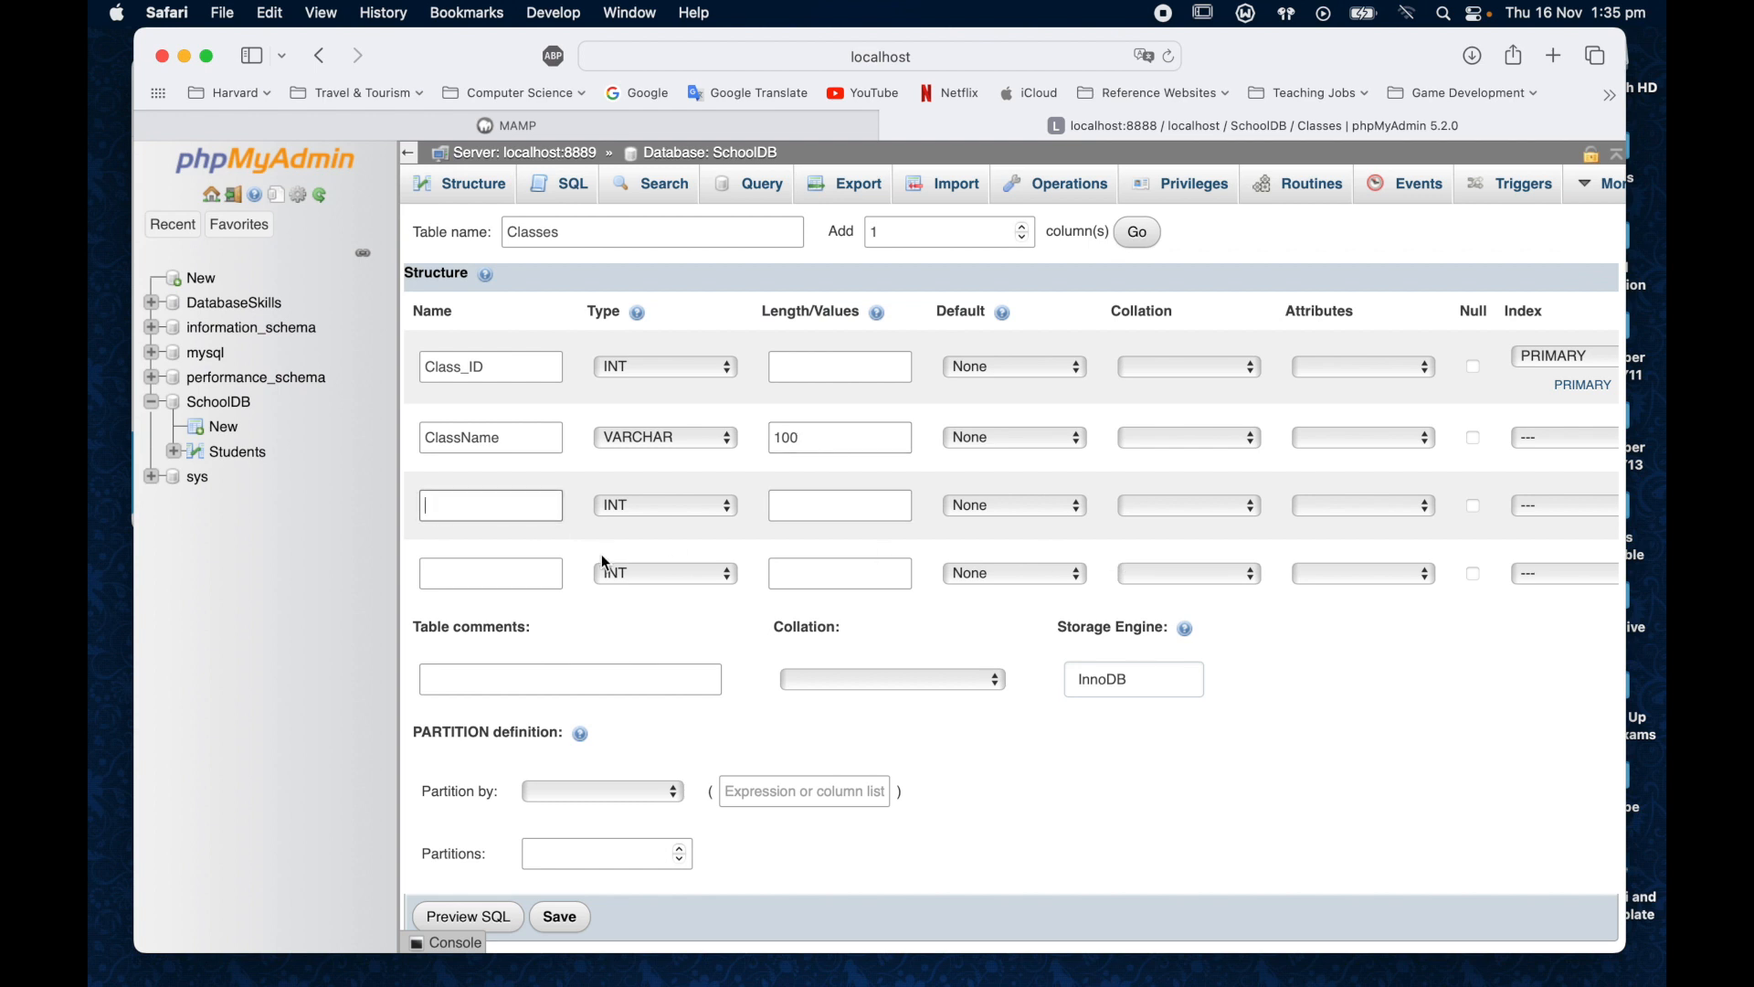
{"action": "type", "text": "Room"}
{"action": "left_click", "coordinate": [682, 506]}
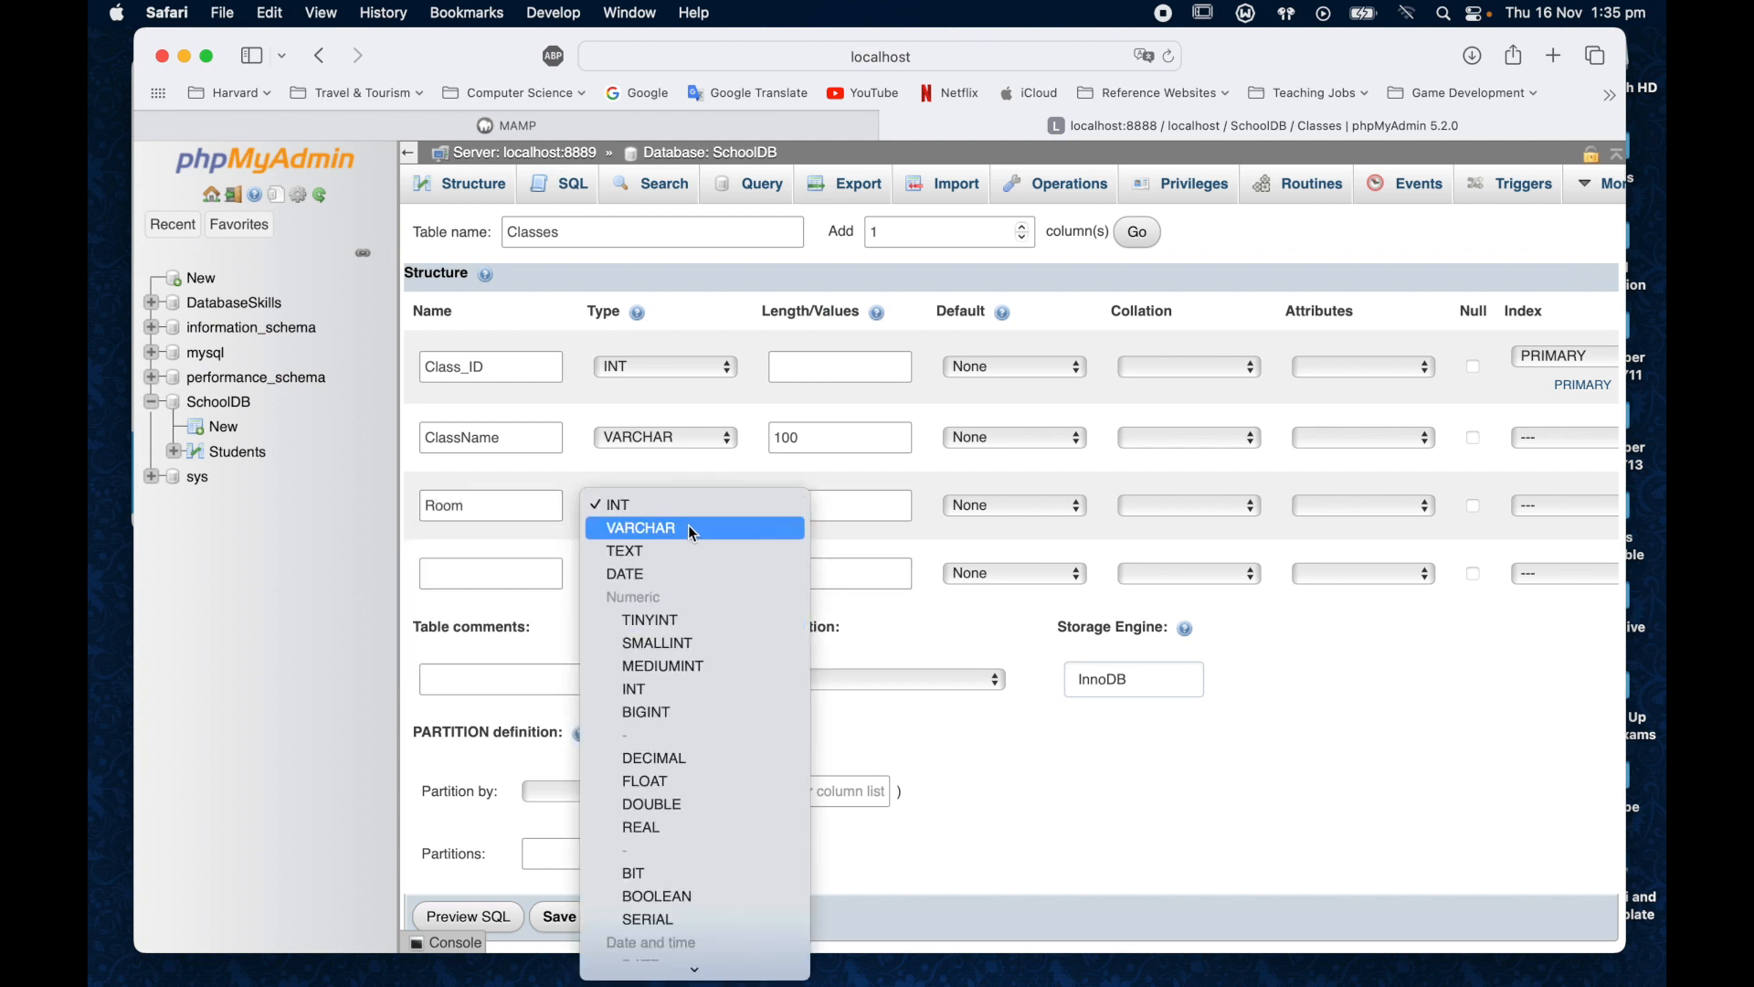
{"action": "left_click", "coordinate": [692, 529]}
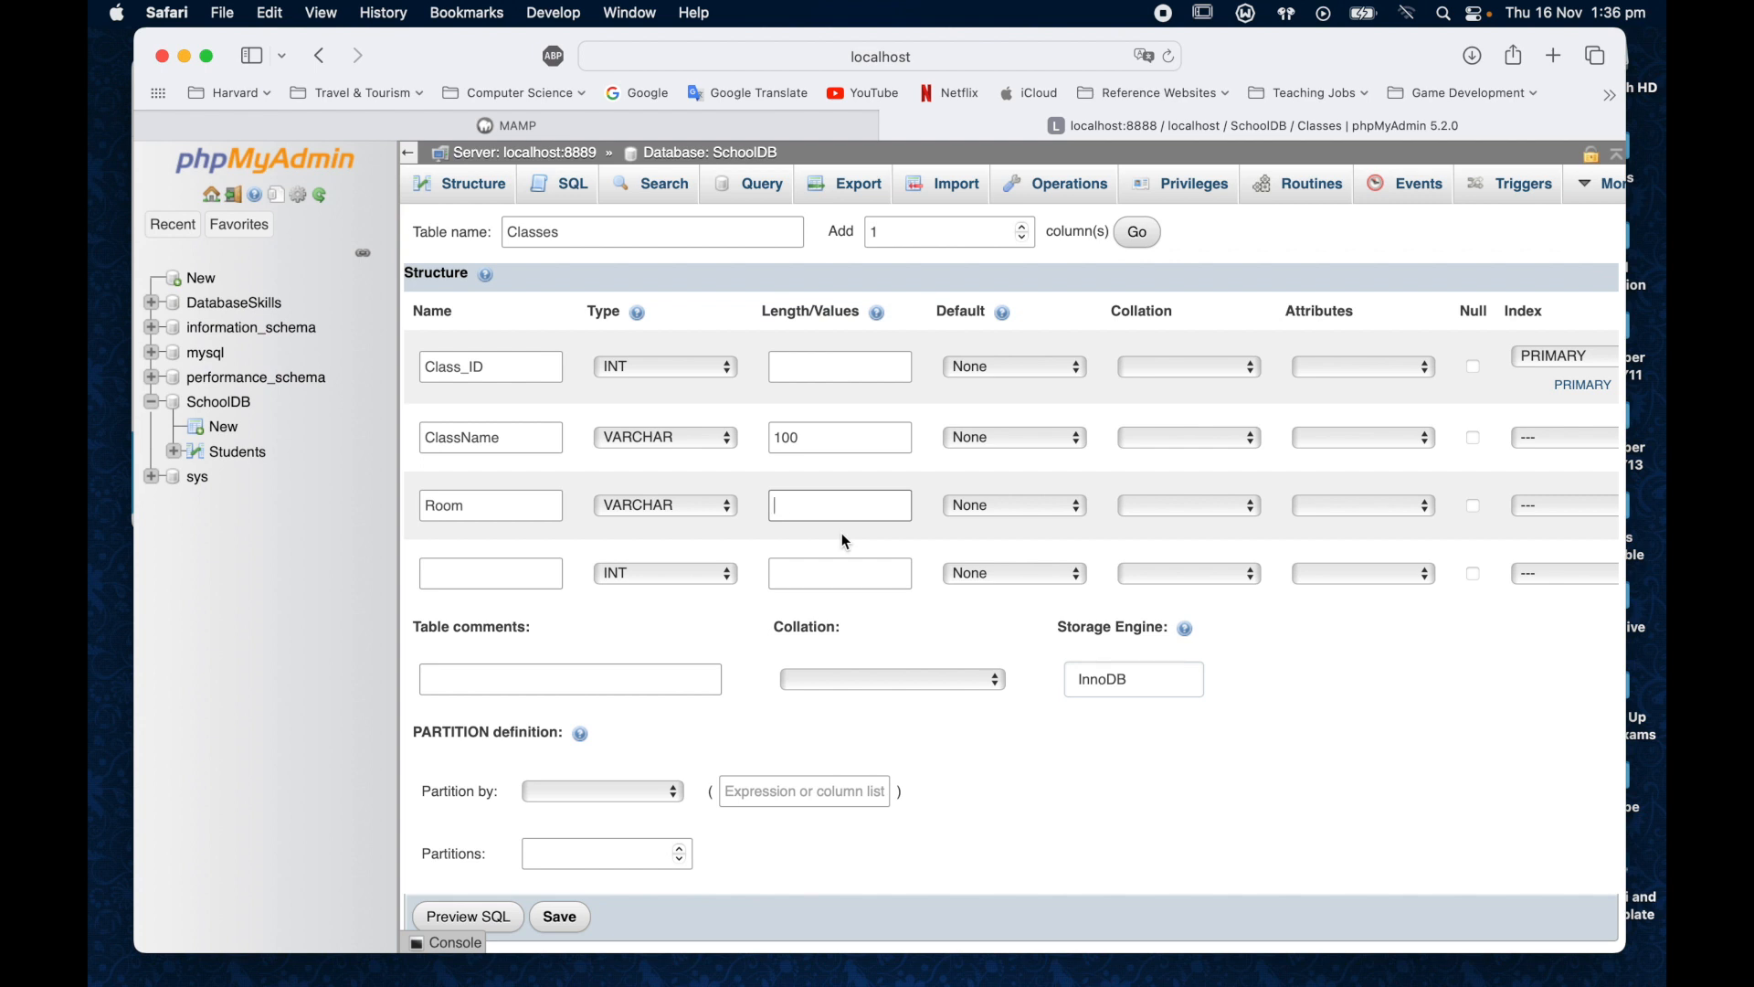
{"action": "type", "text": "100"}
- Define the fourth column as Teacher with type VARCHAR and length 100
{"action": "left_click", "coordinate": [509, 577]}
{"action": "type", "text": "Teacher"}
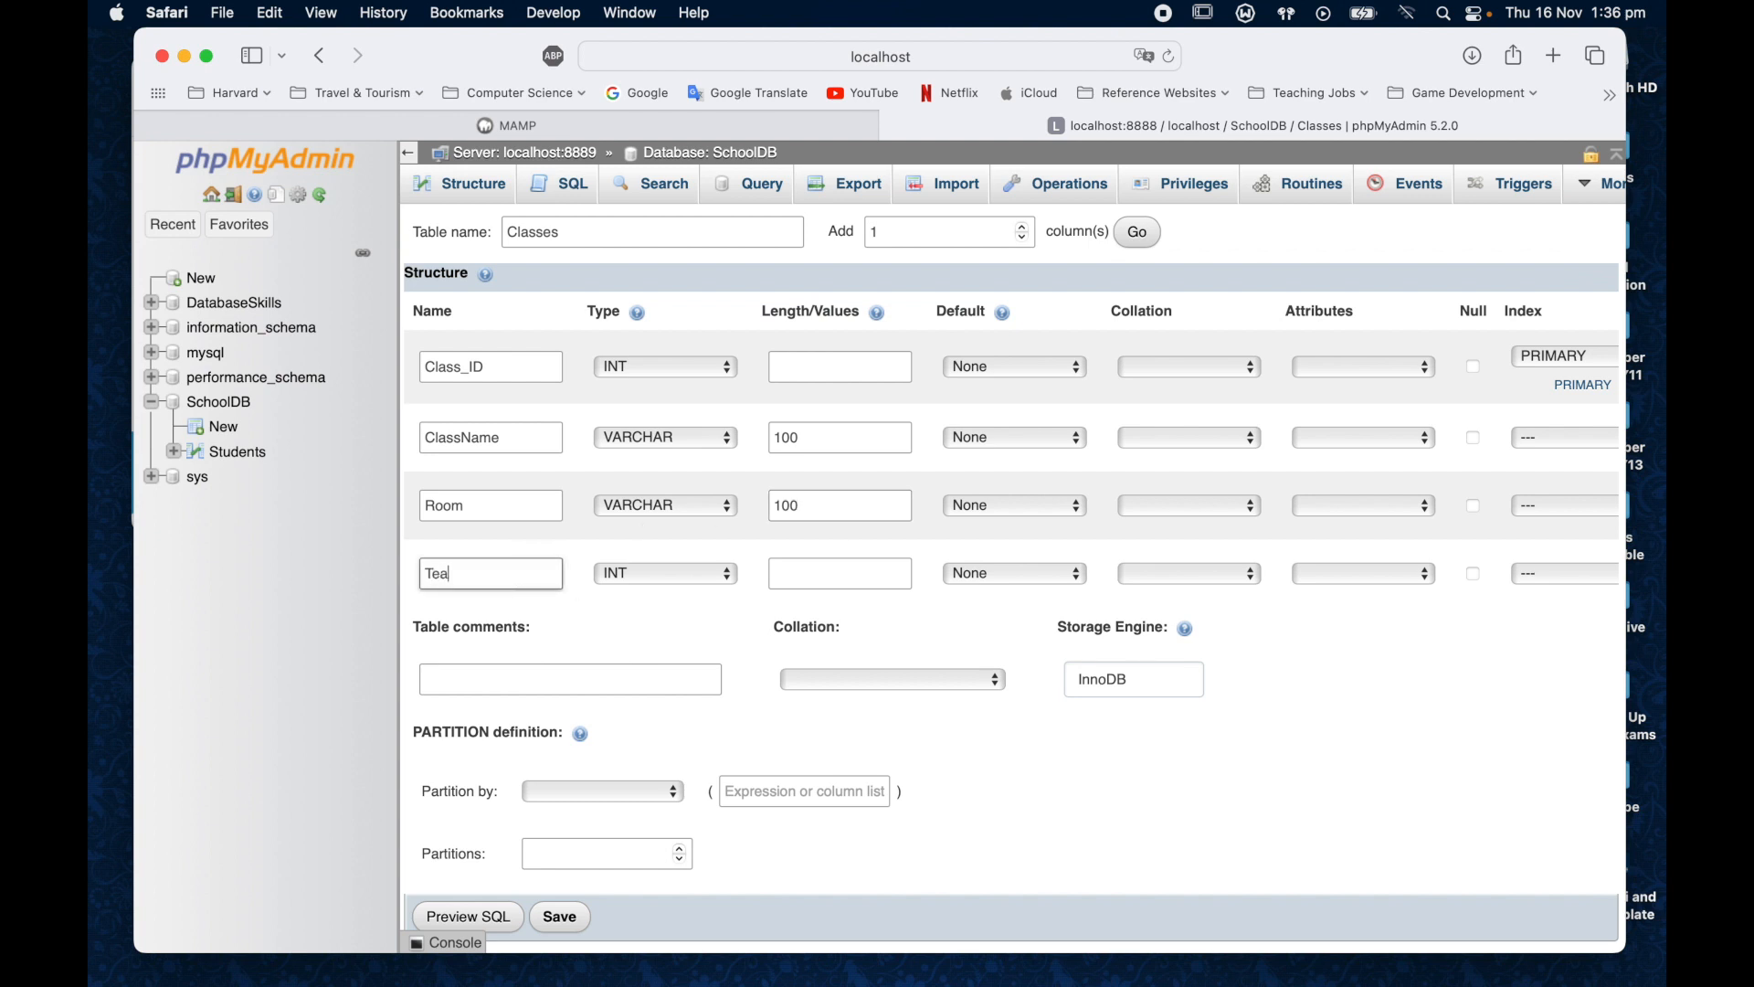
{"action": "left_click", "coordinate": [706, 574]}
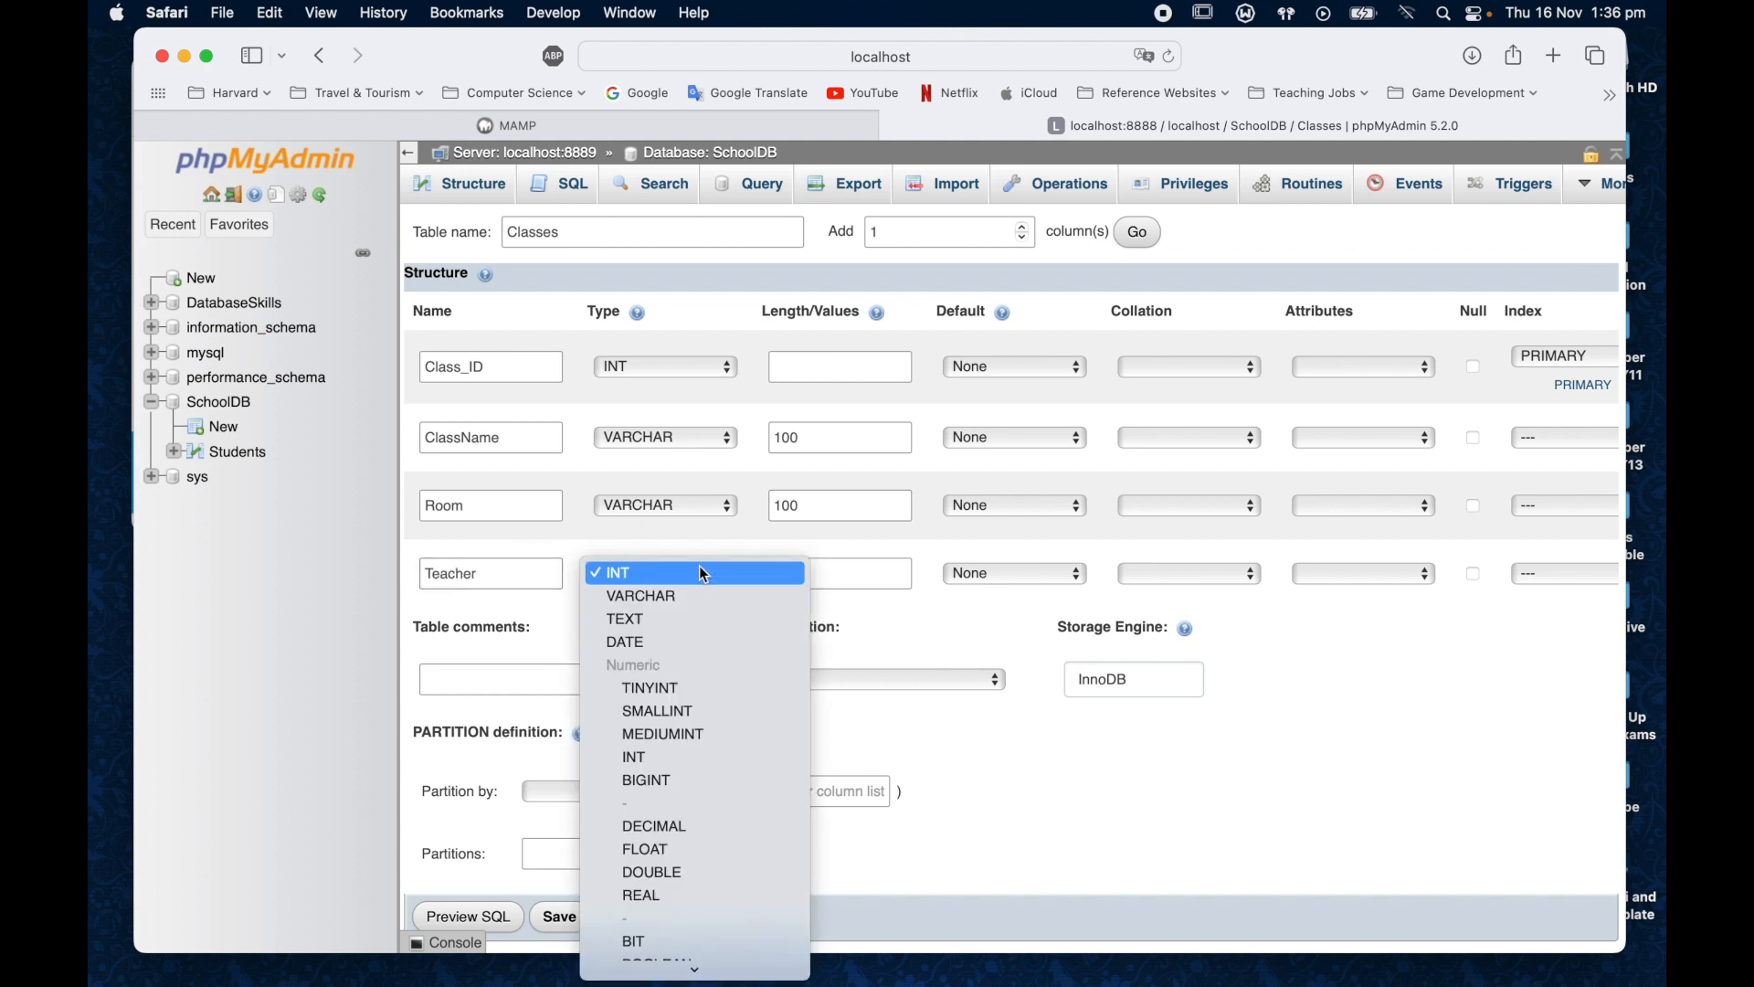
{"action": "left_click", "coordinate": [638, 594]}
{"action": "left_click", "coordinate": [819, 577]}
{"action": "type", "text": "100"}
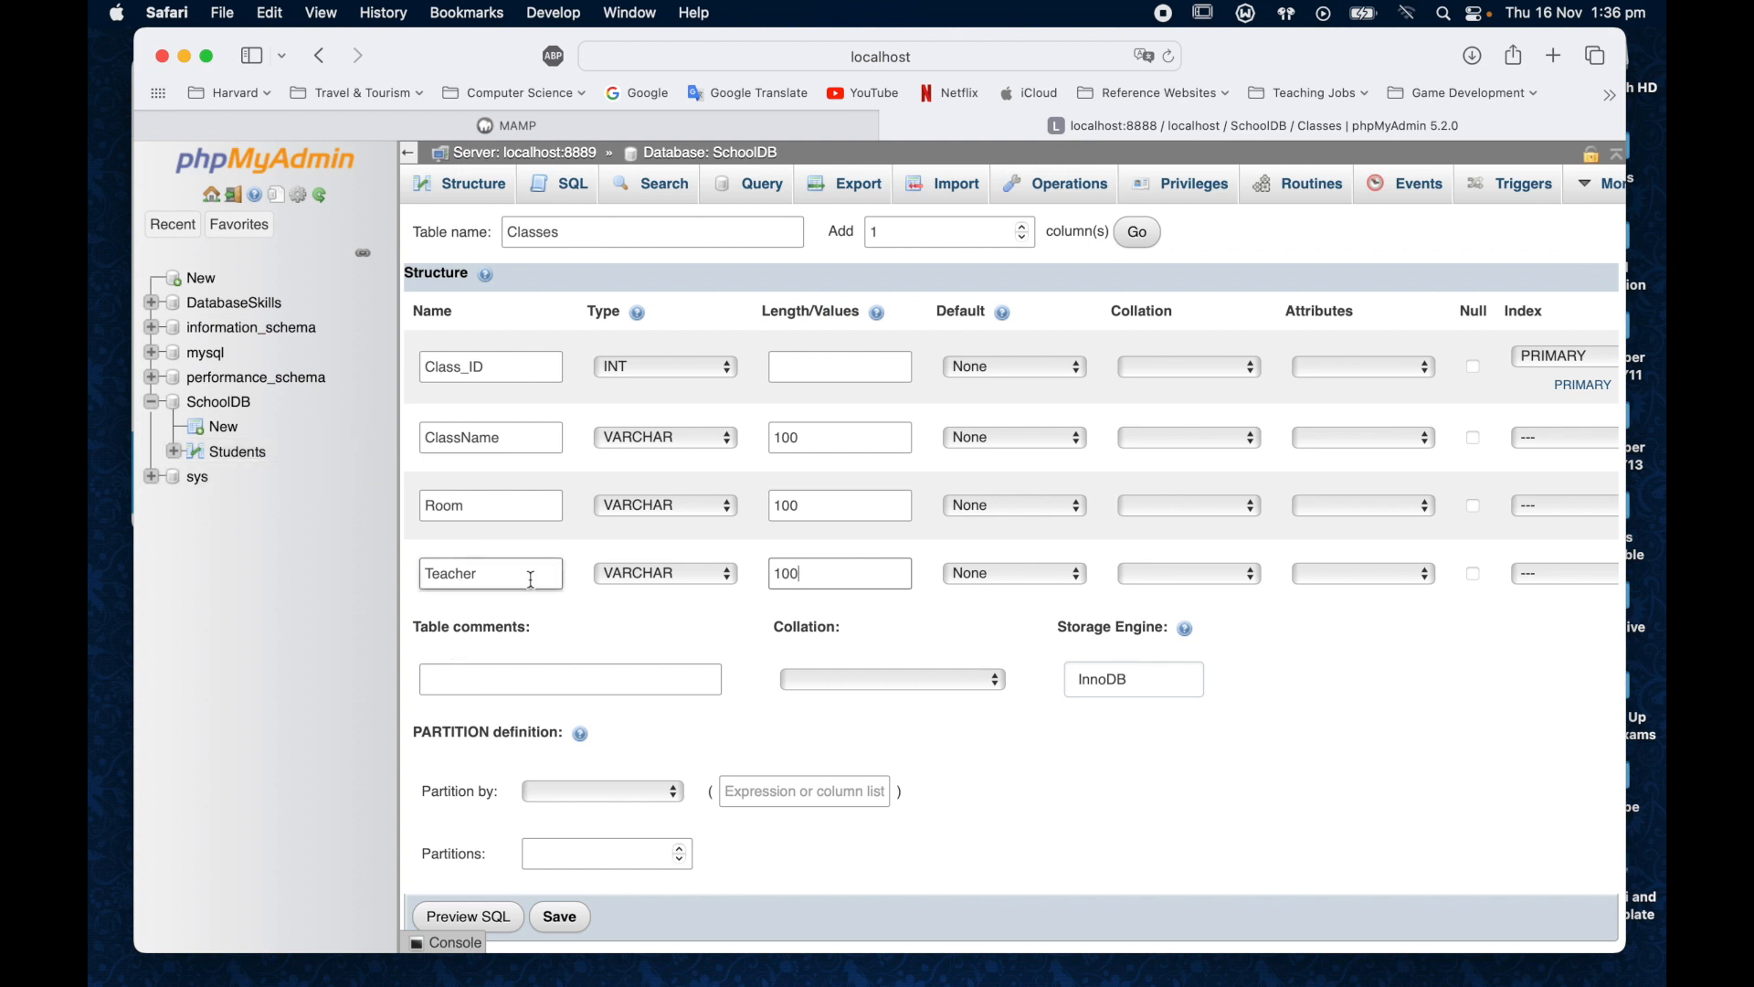
- Save the Classes table and review its structure and records
{"action": "scroll", "coordinate": [771, 767], "scroll_direction": "down", "scroll_amount": 1}
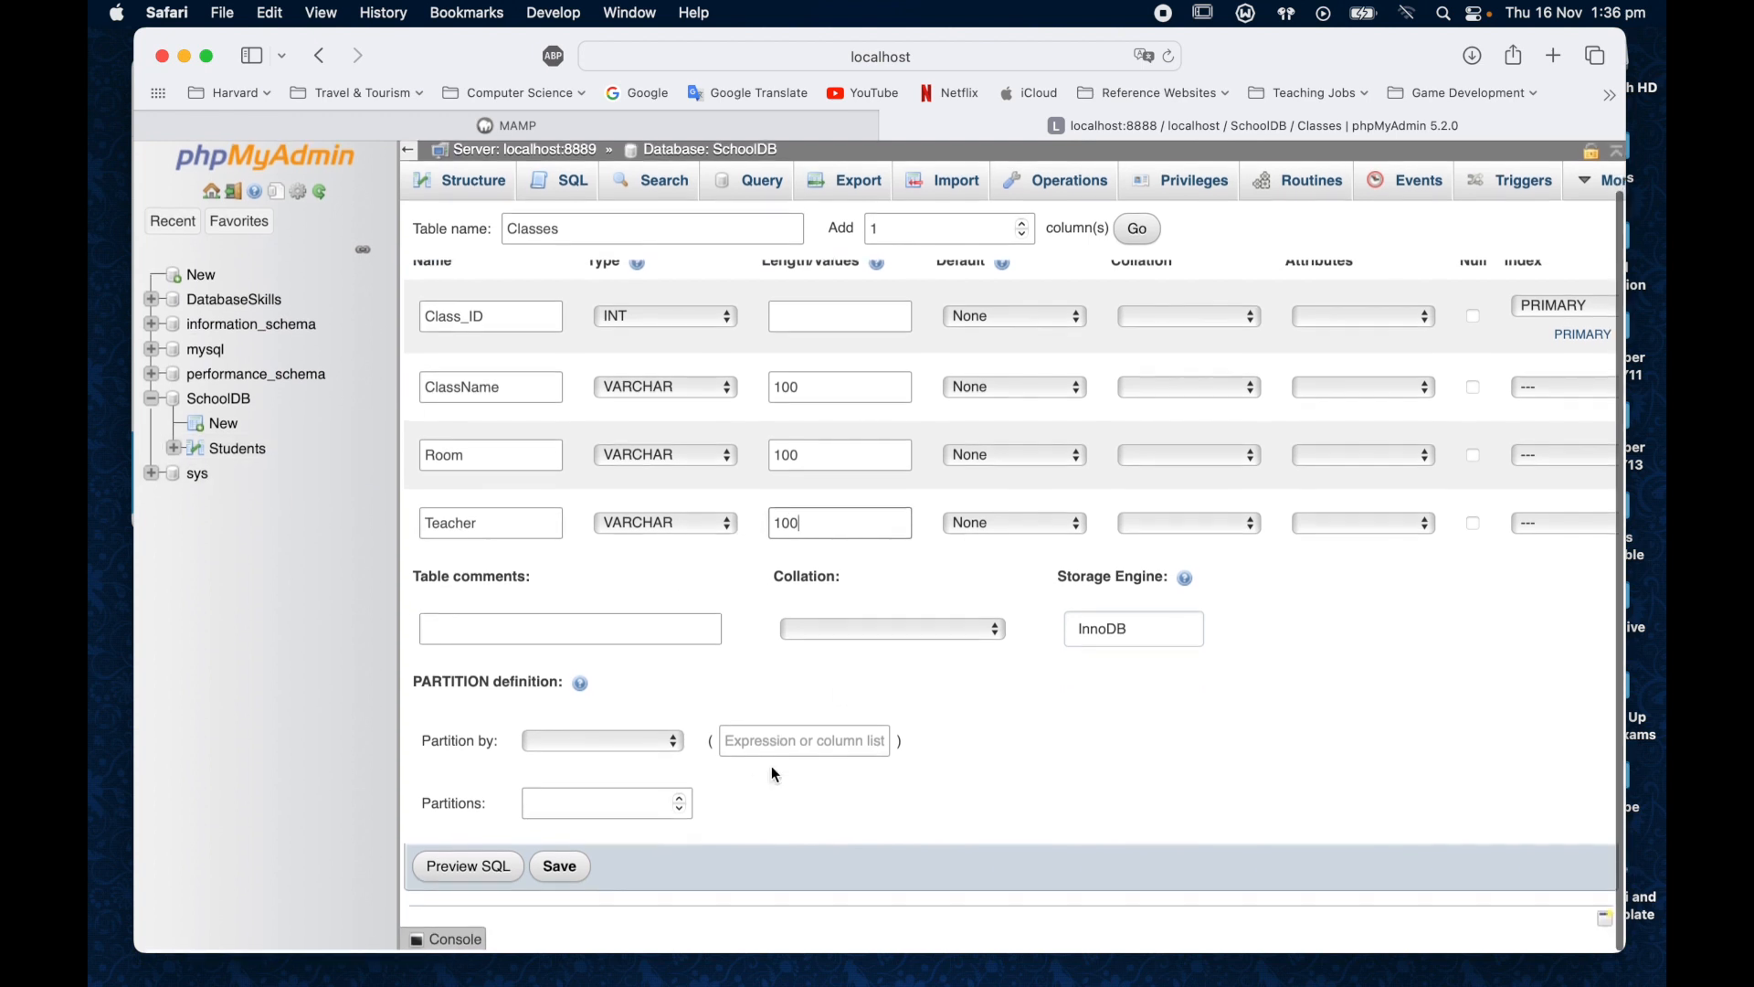
{"action": "left_click", "coordinate": [559, 868]}
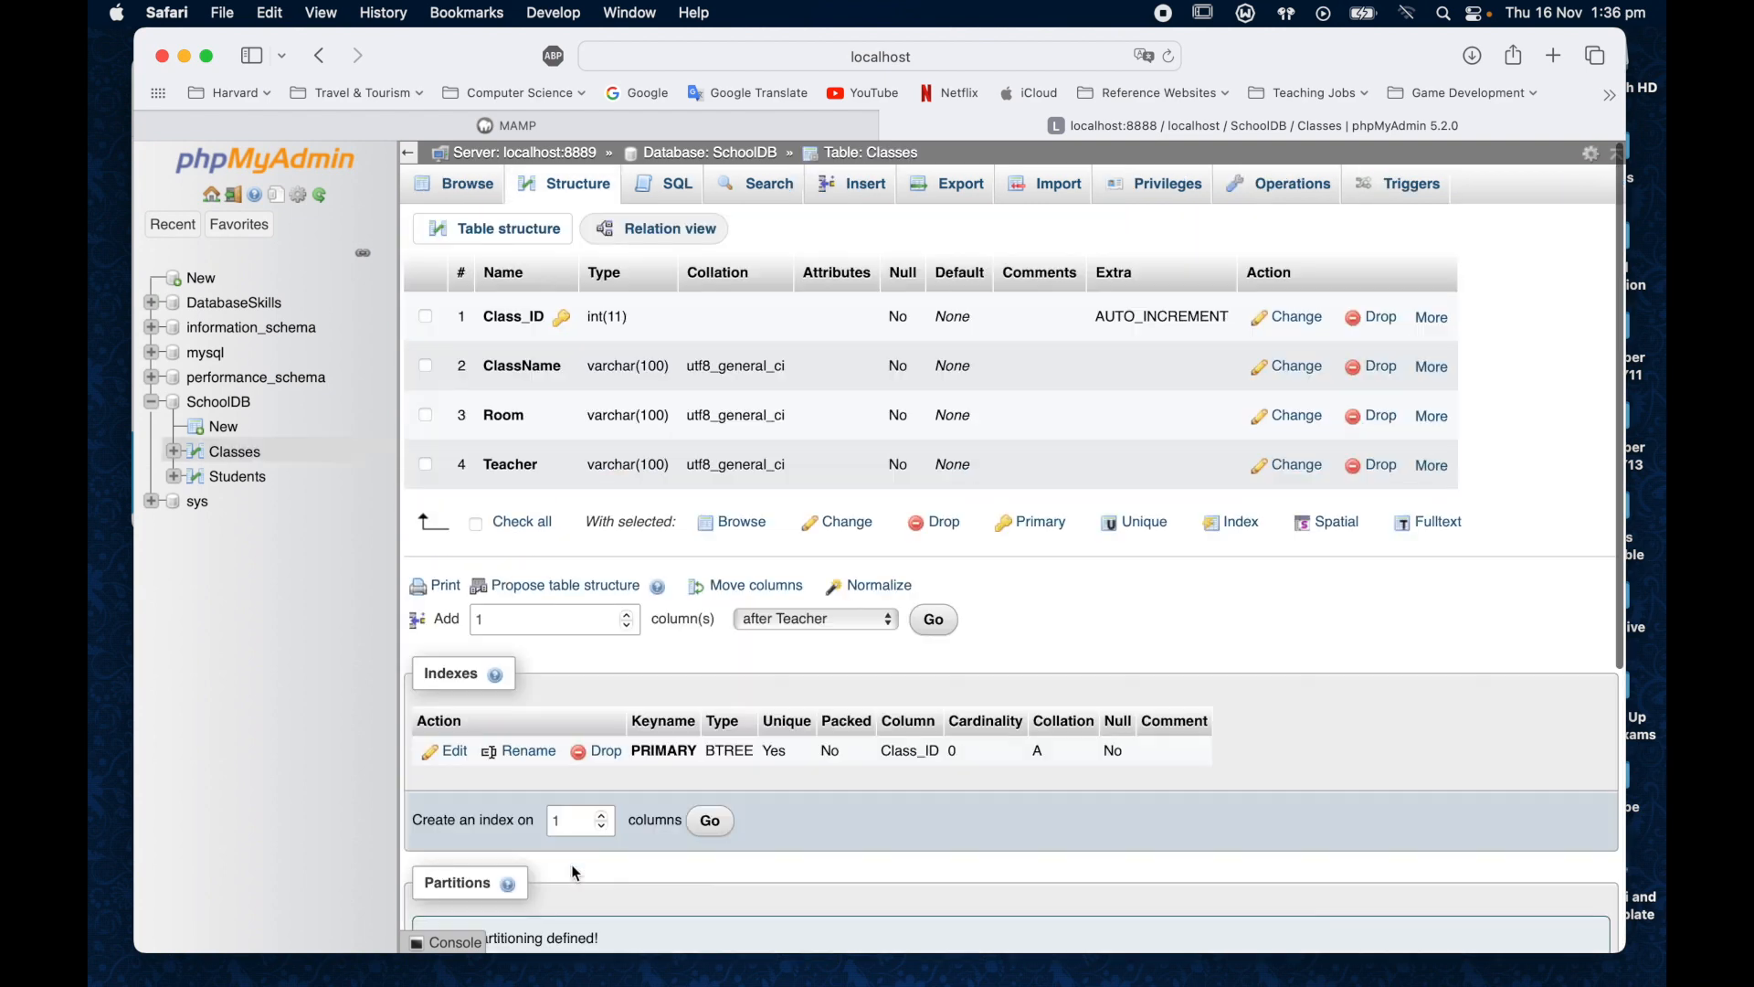
{"action": "left_click", "coordinate": [237, 454]}
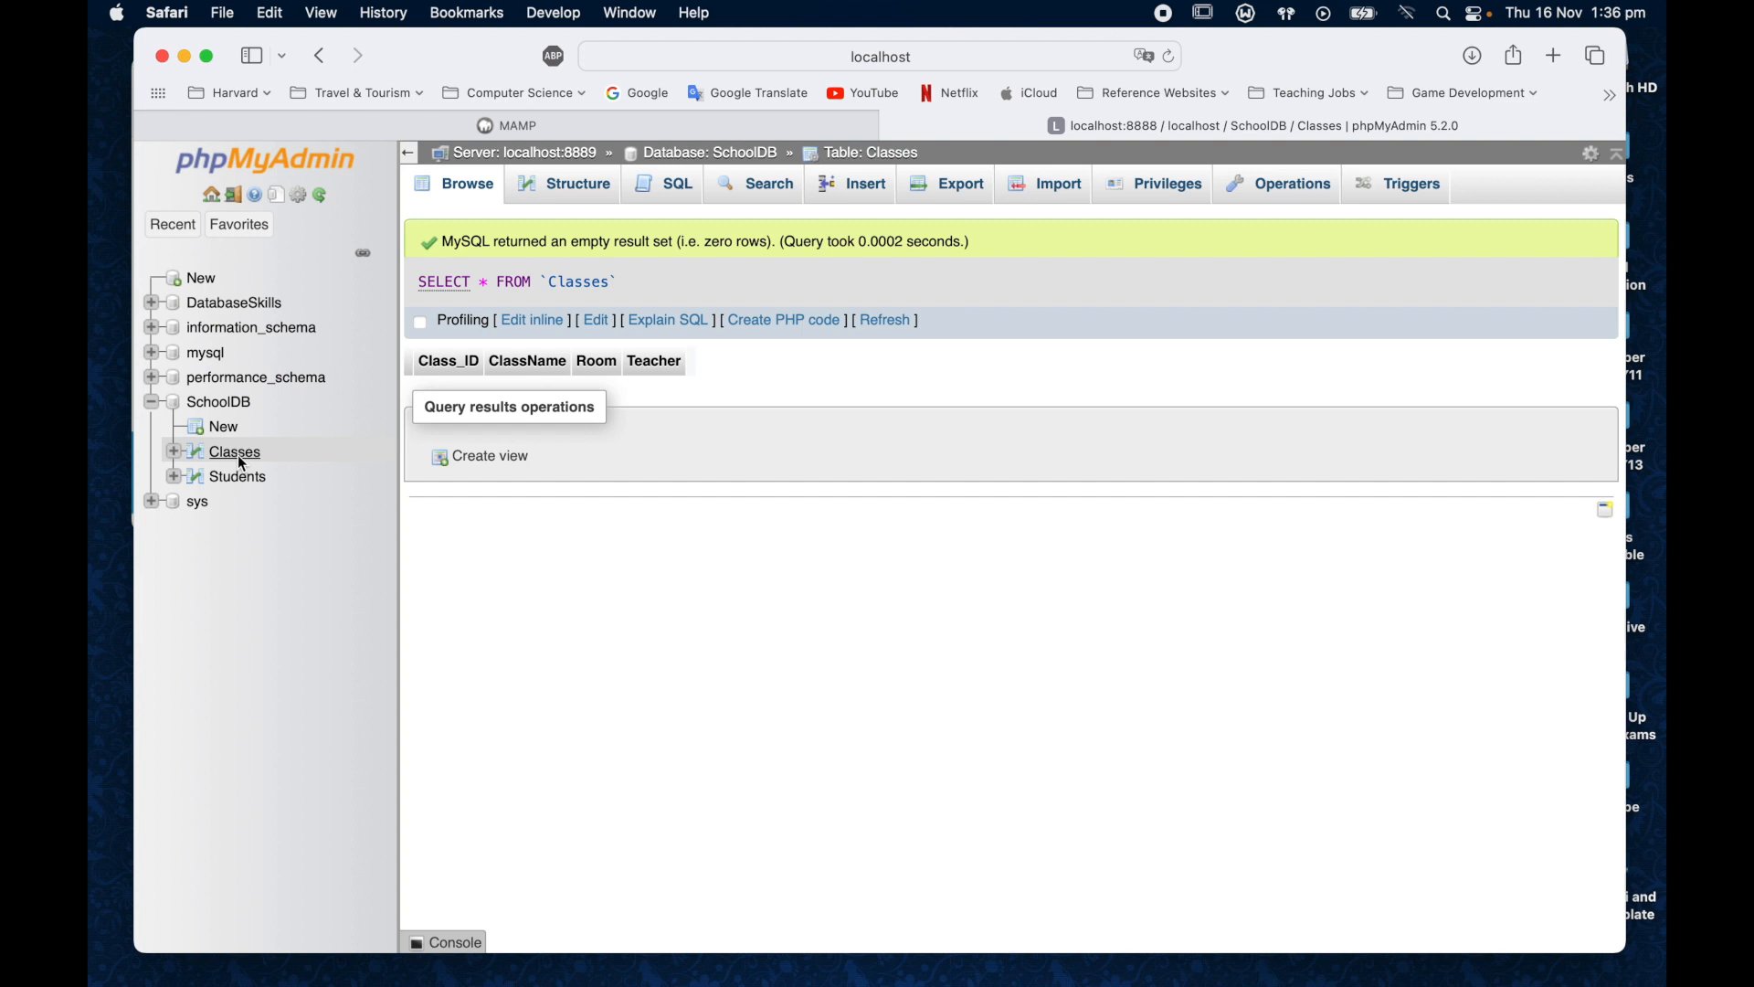
{"action": "left_click", "coordinate": [573, 183]}
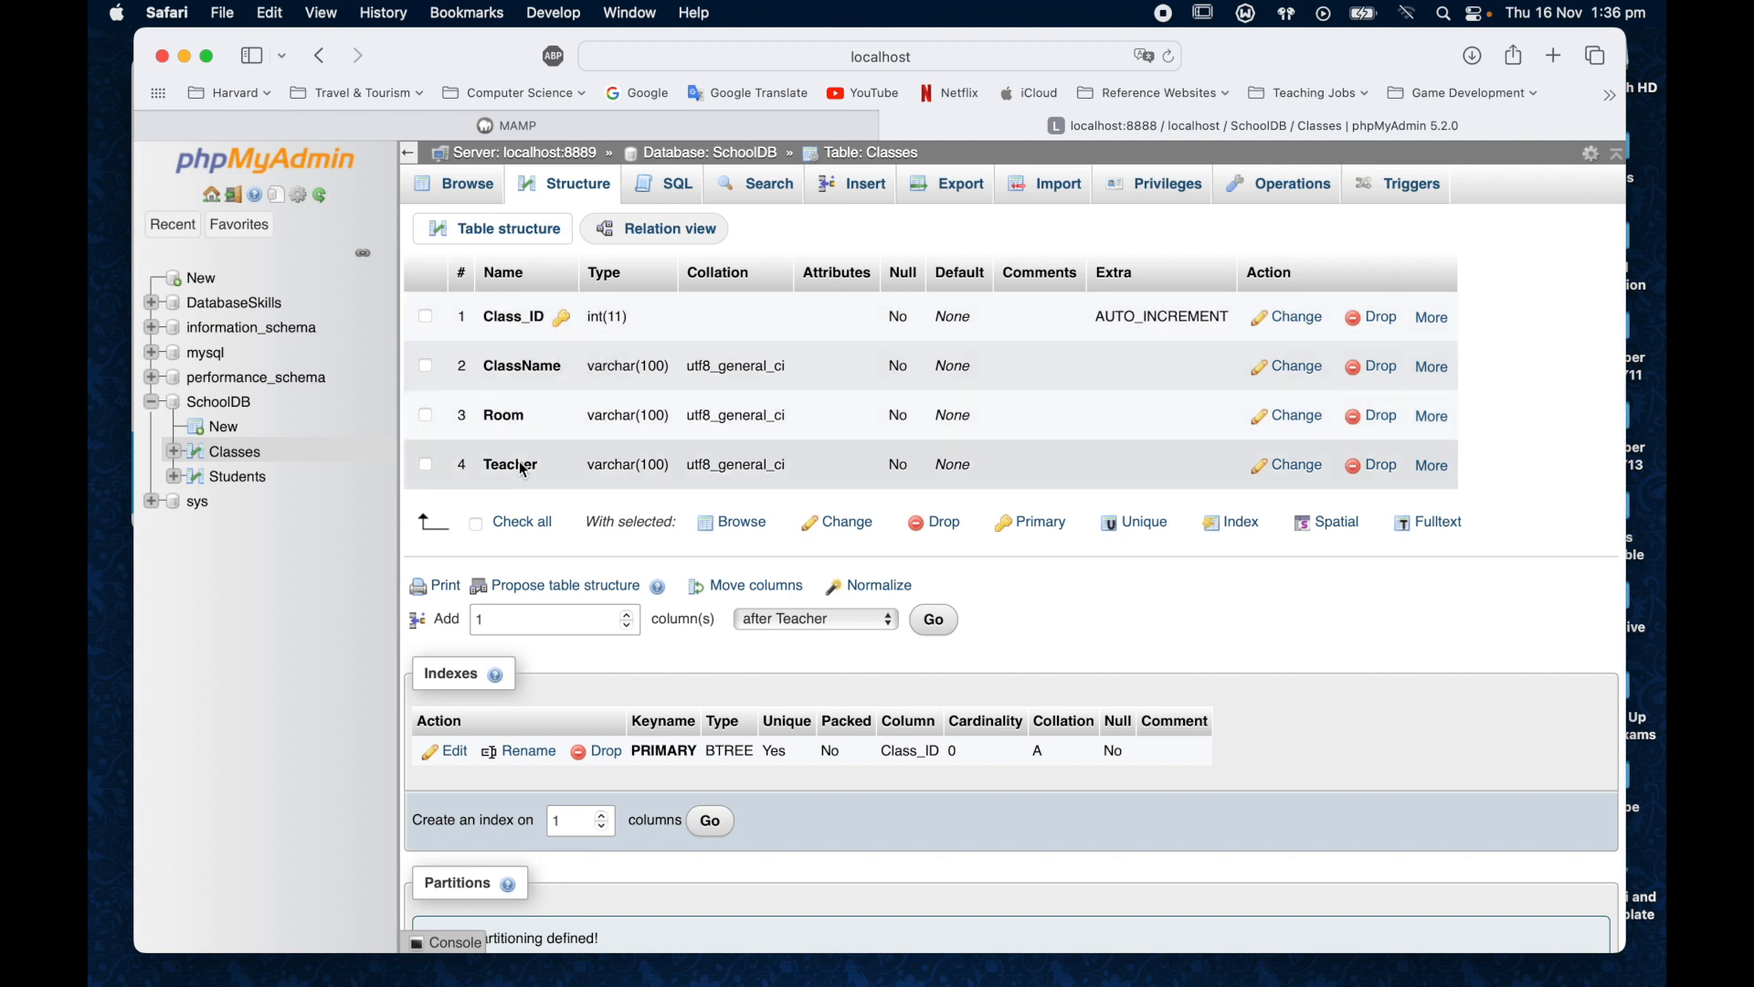
{"action": "left_click", "coordinate": [473, 182]}
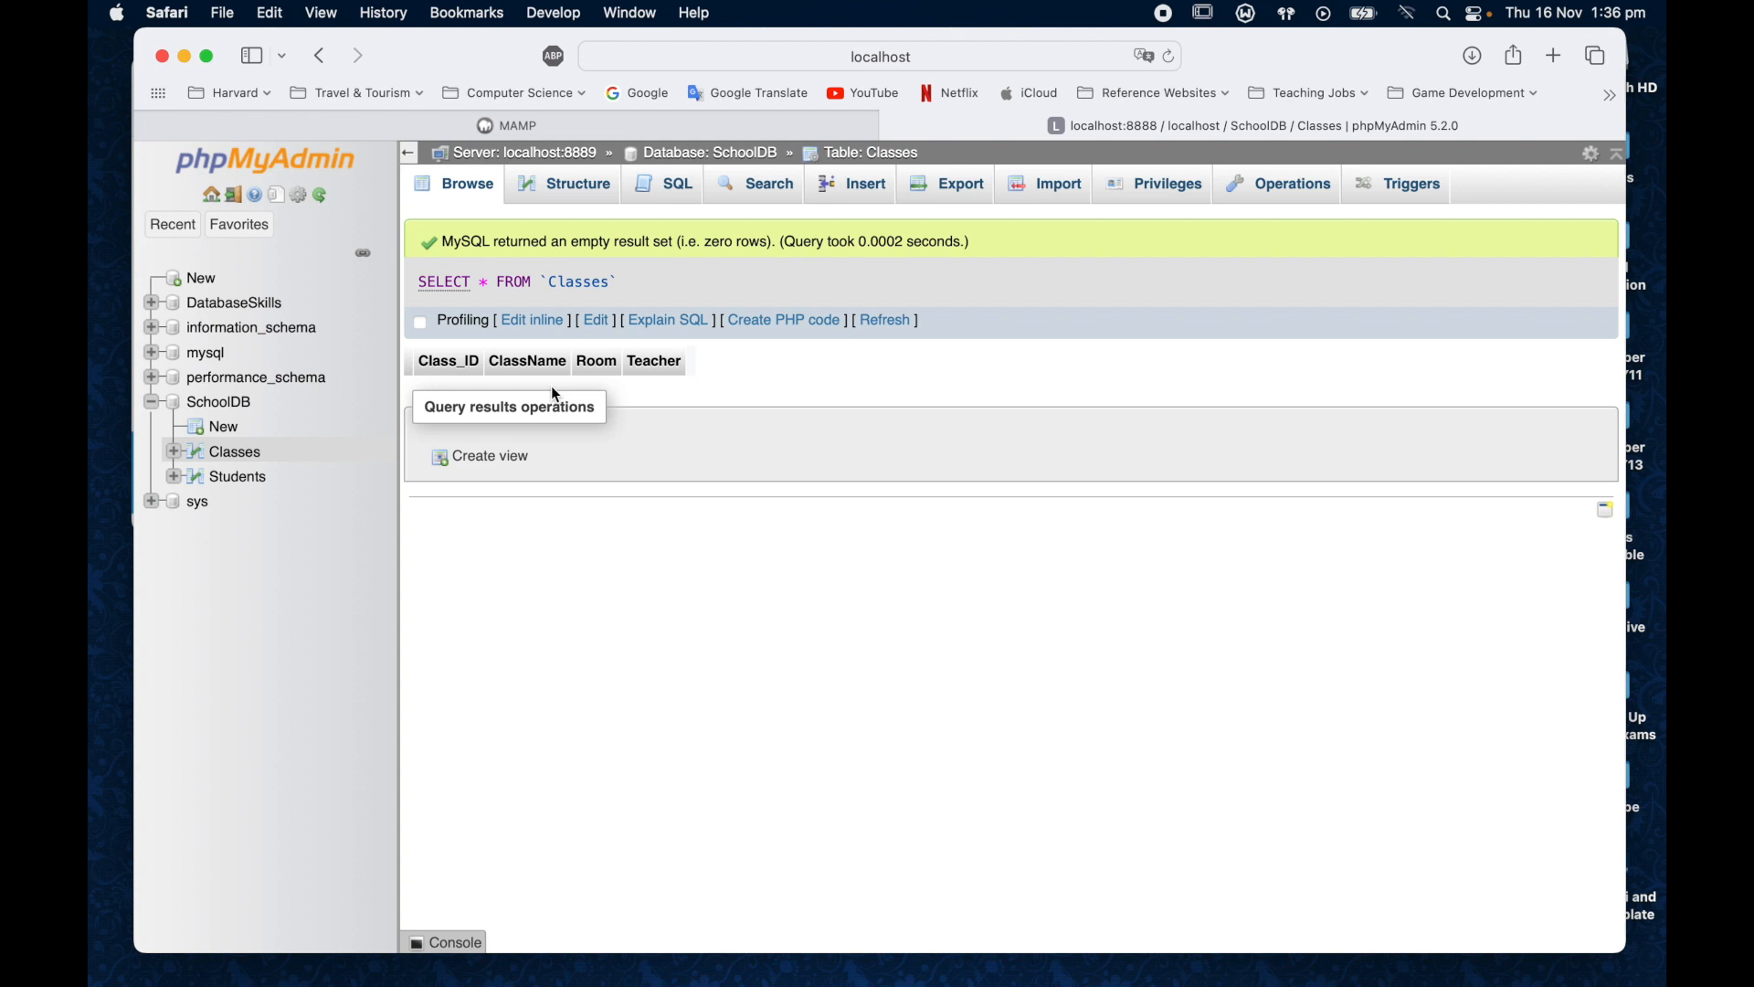
- Review the Students table's records and structure, and compare them with the columns of the Classes table
{"action": "left_click", "coordinate": [245, 480]}
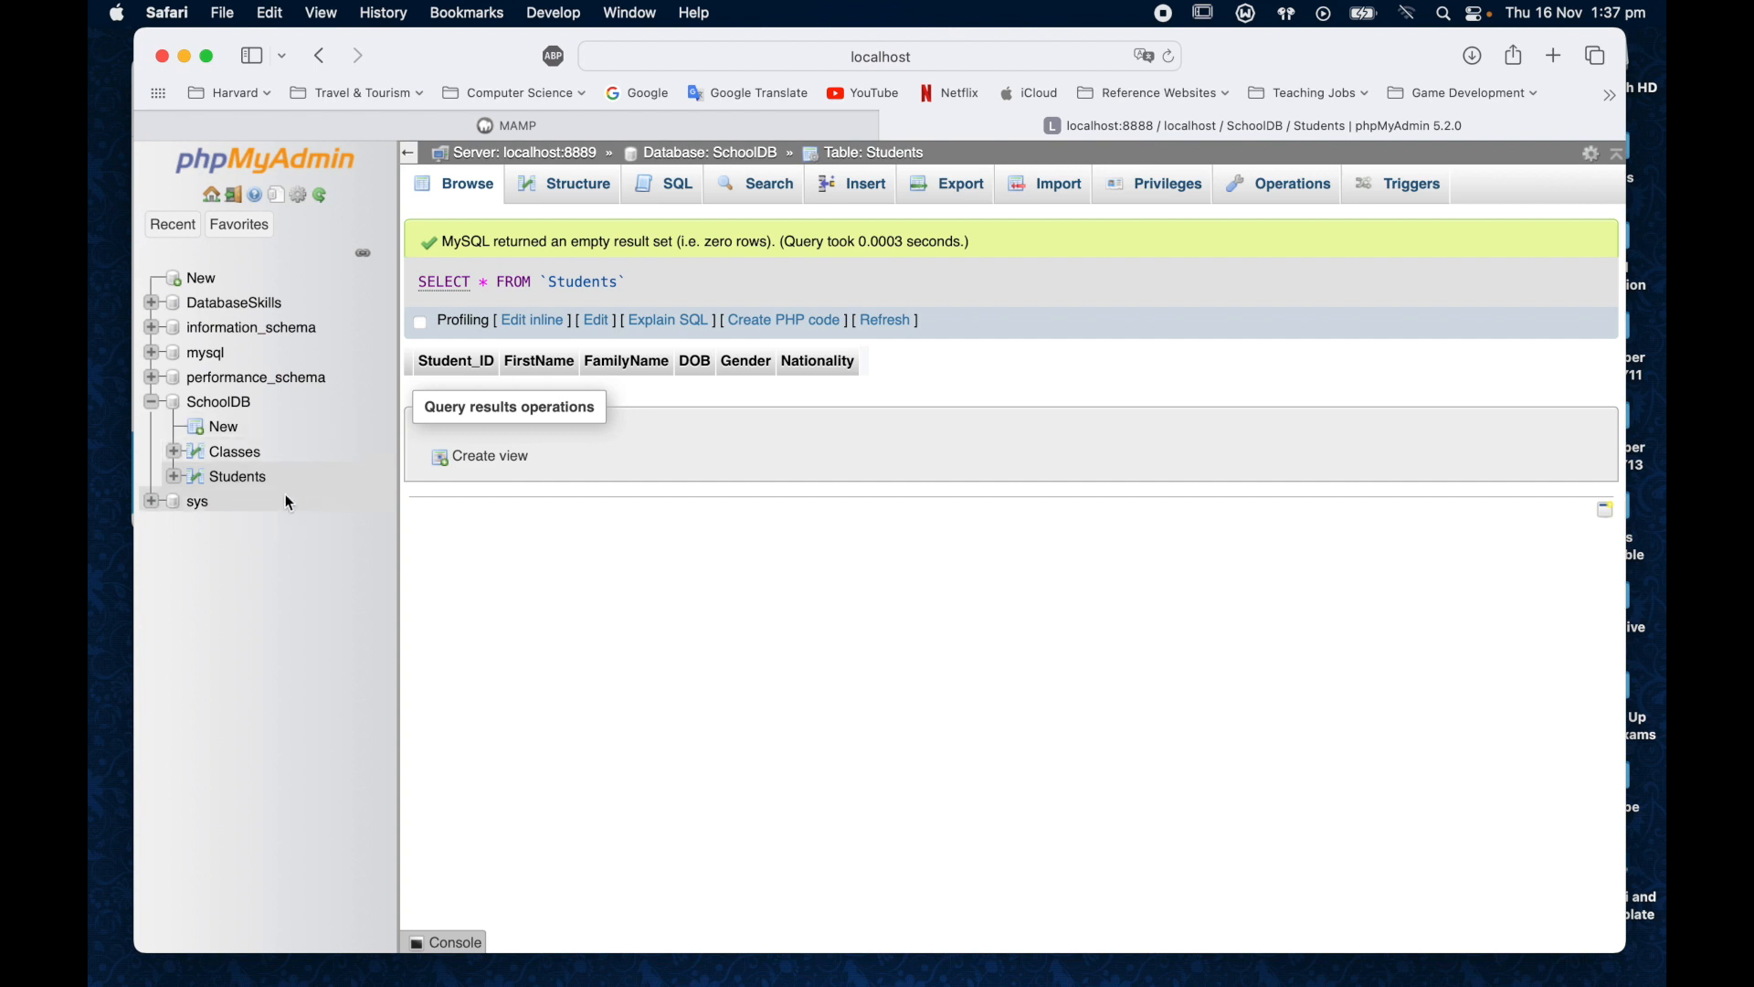
{"action": "left_click", "coordinate": [241, 482]}
{"action": "left_click", "coordinate": [578, 192]}
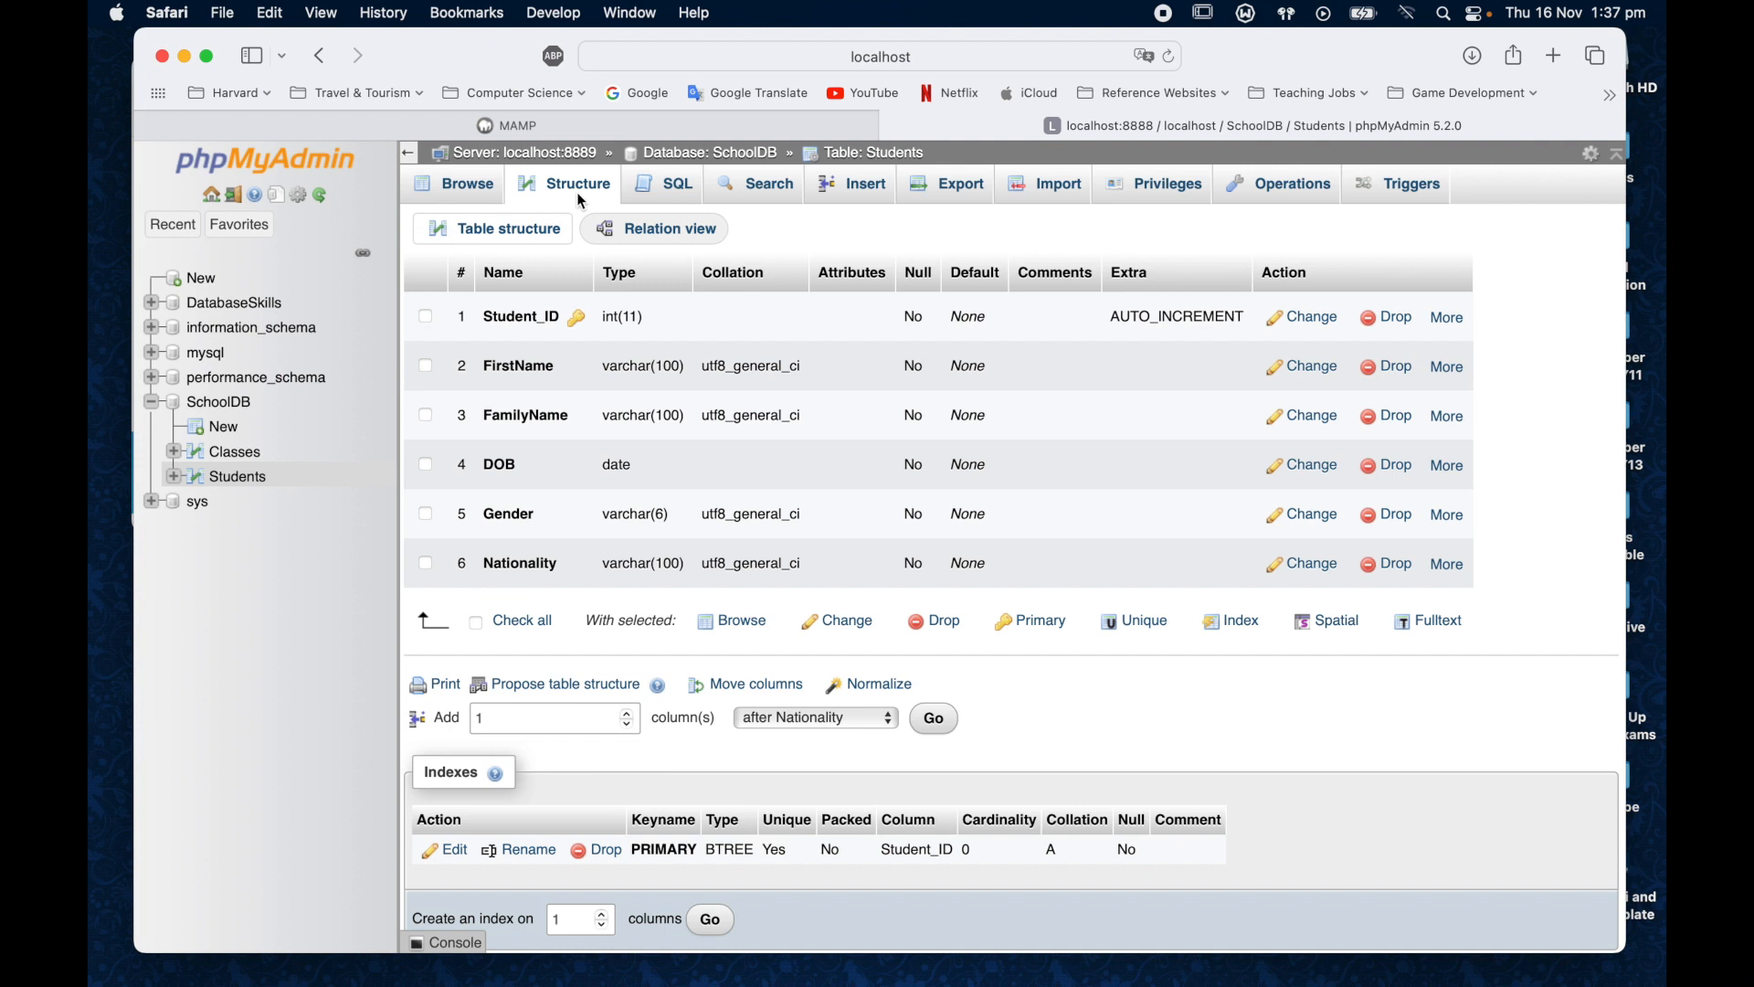
{"action": "left_click", "coordinate": [239, 453]}
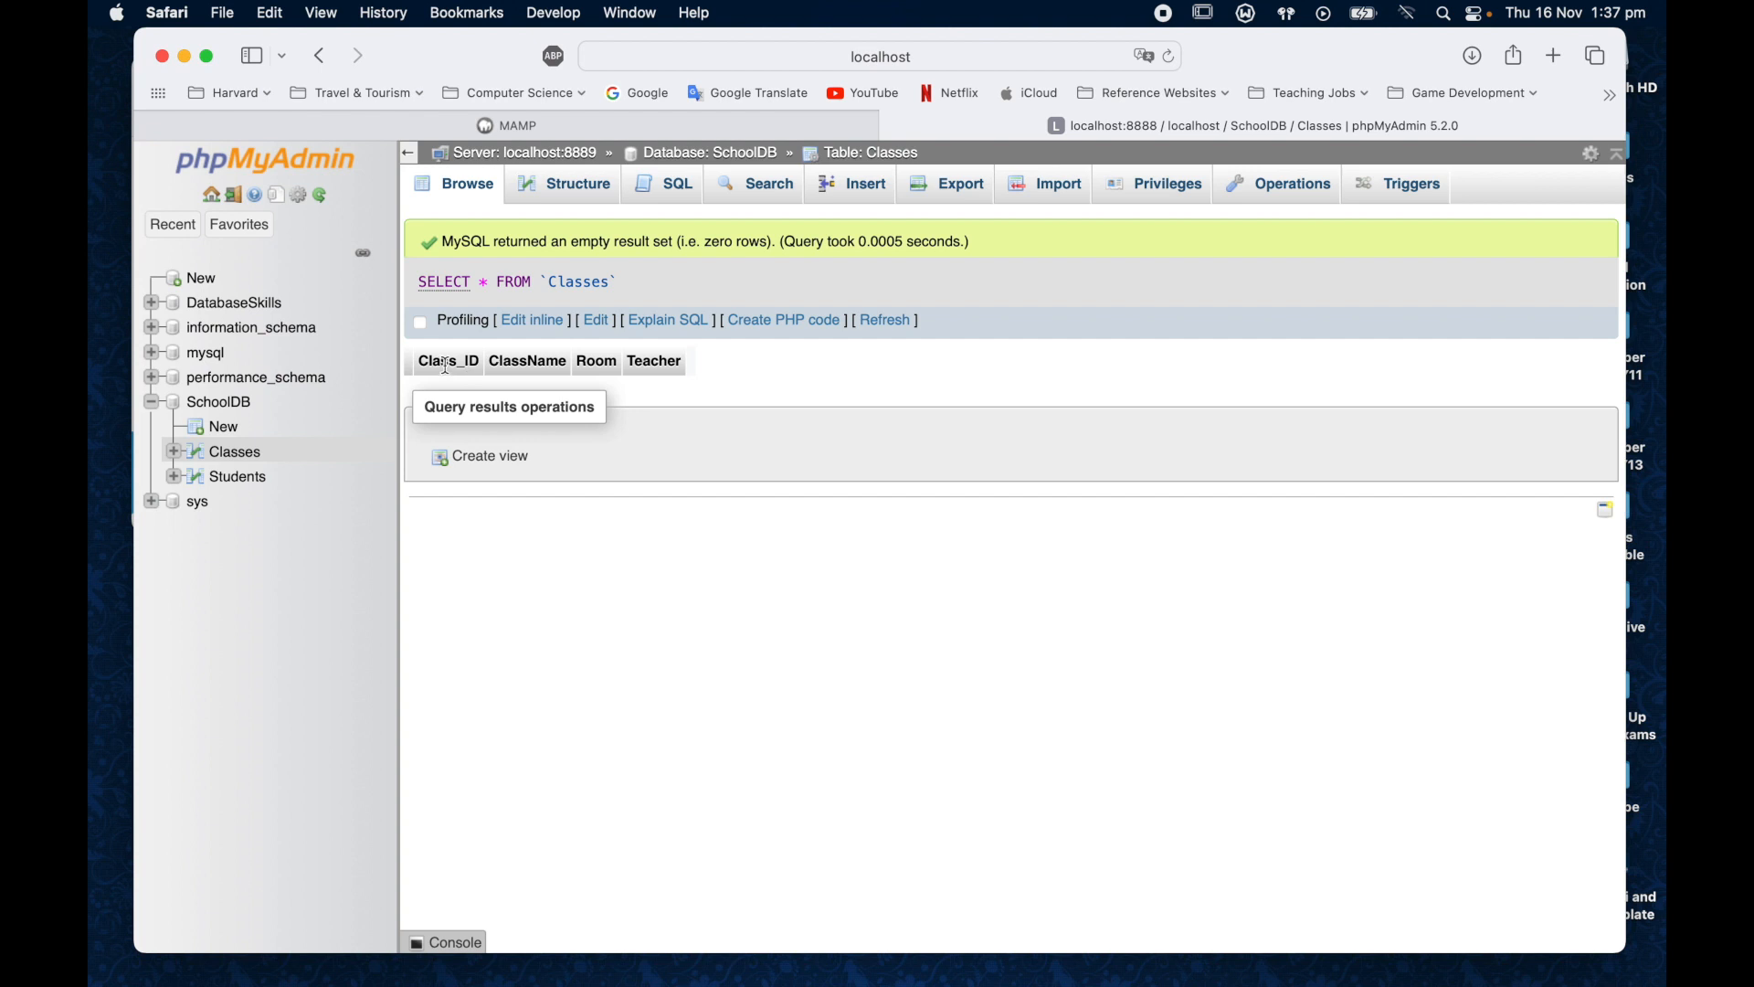
- Add one column after Nationality in the Students table's structure and name it Class_FK
{"action": "left_click", "coordinate": [250, 474]}
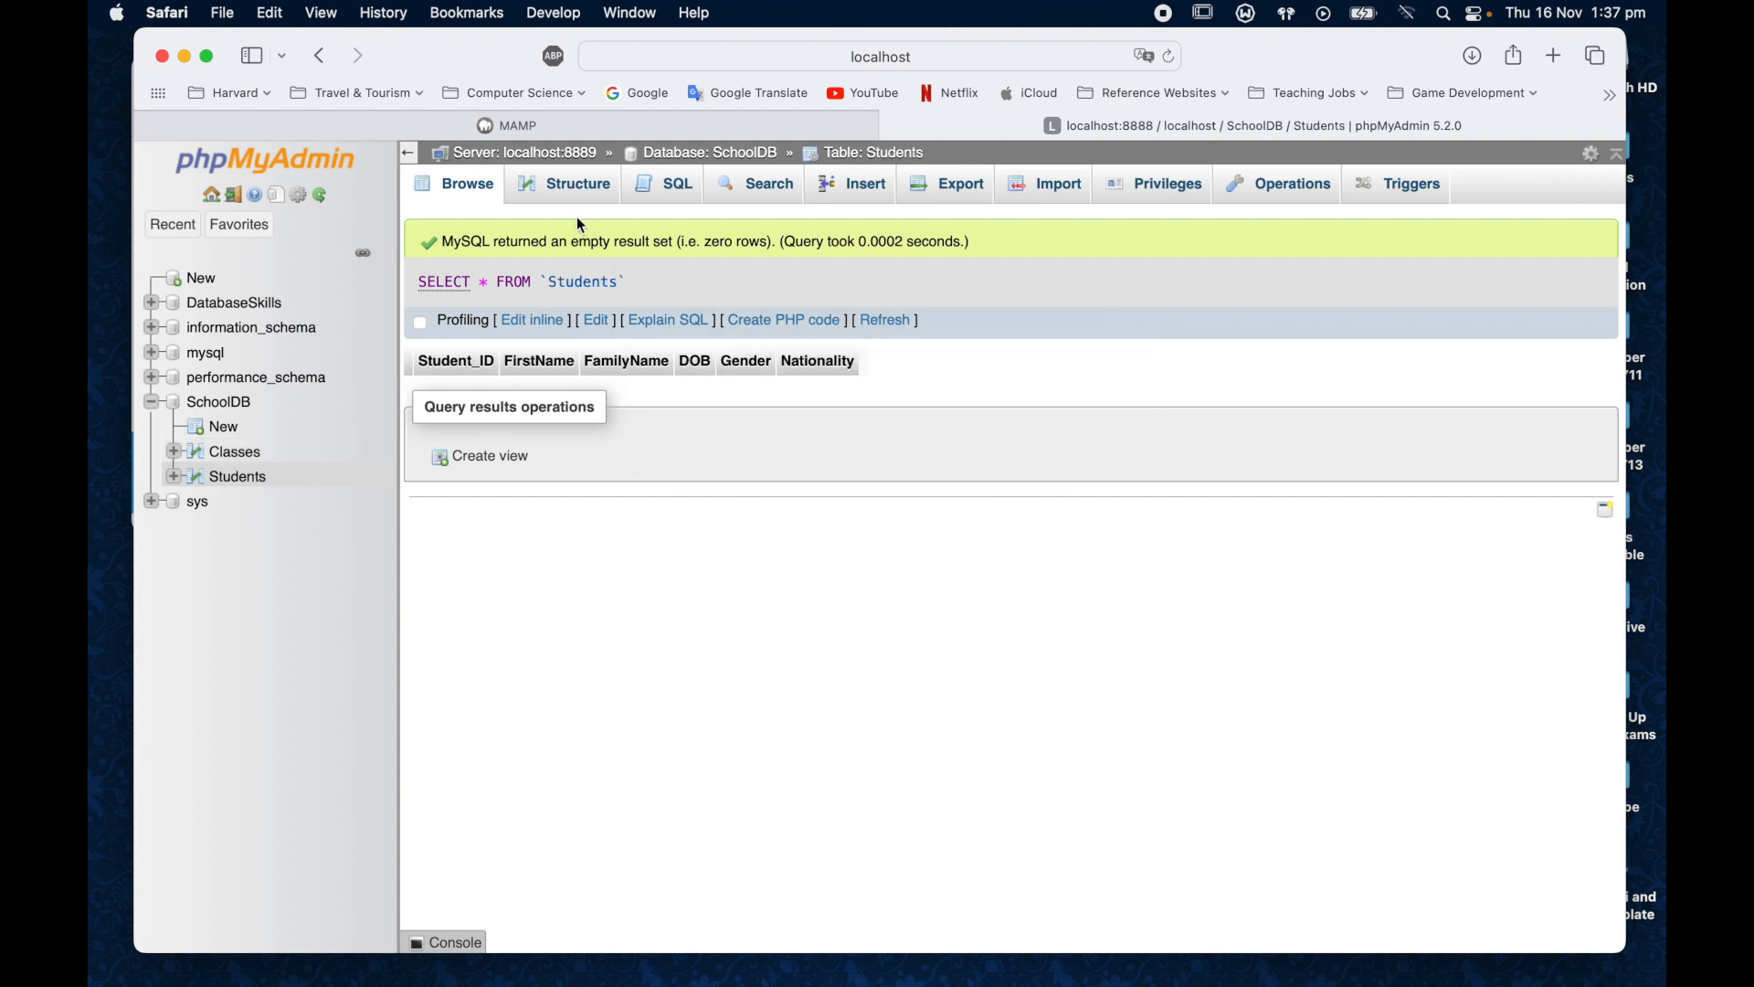
{"action": "left_click", "coordinate": [572, 187]}
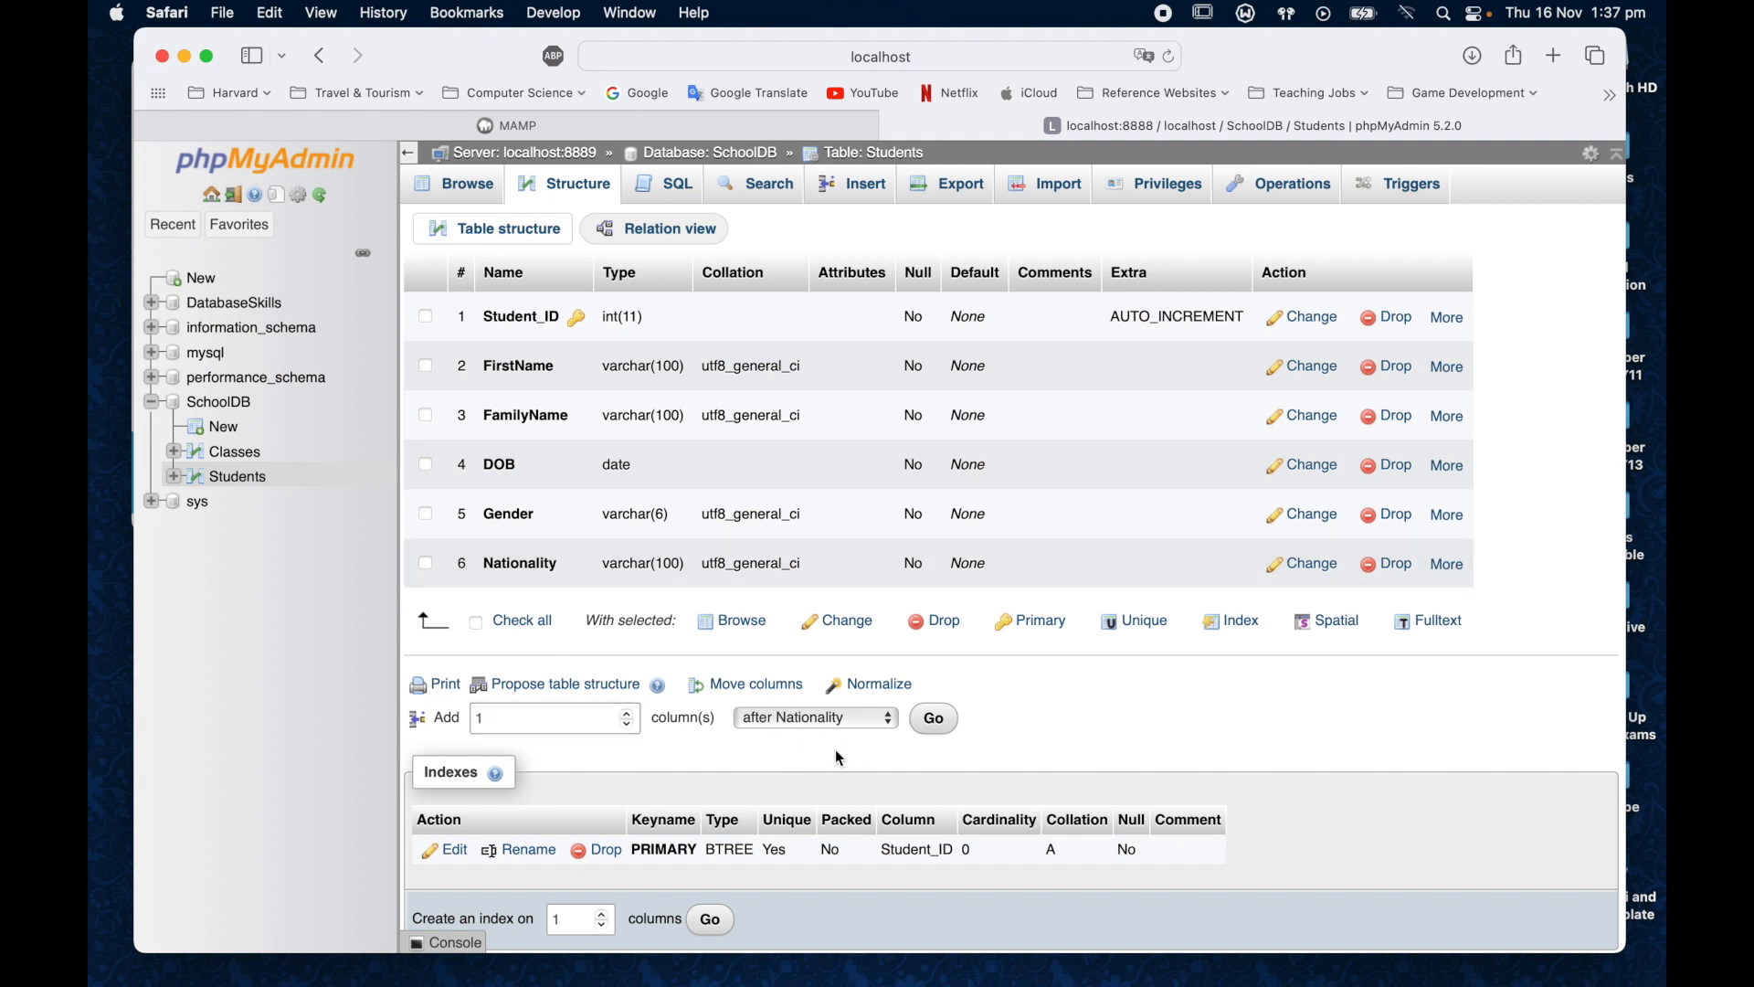
{"action": "left_click", "coordinate": [935, 720]}
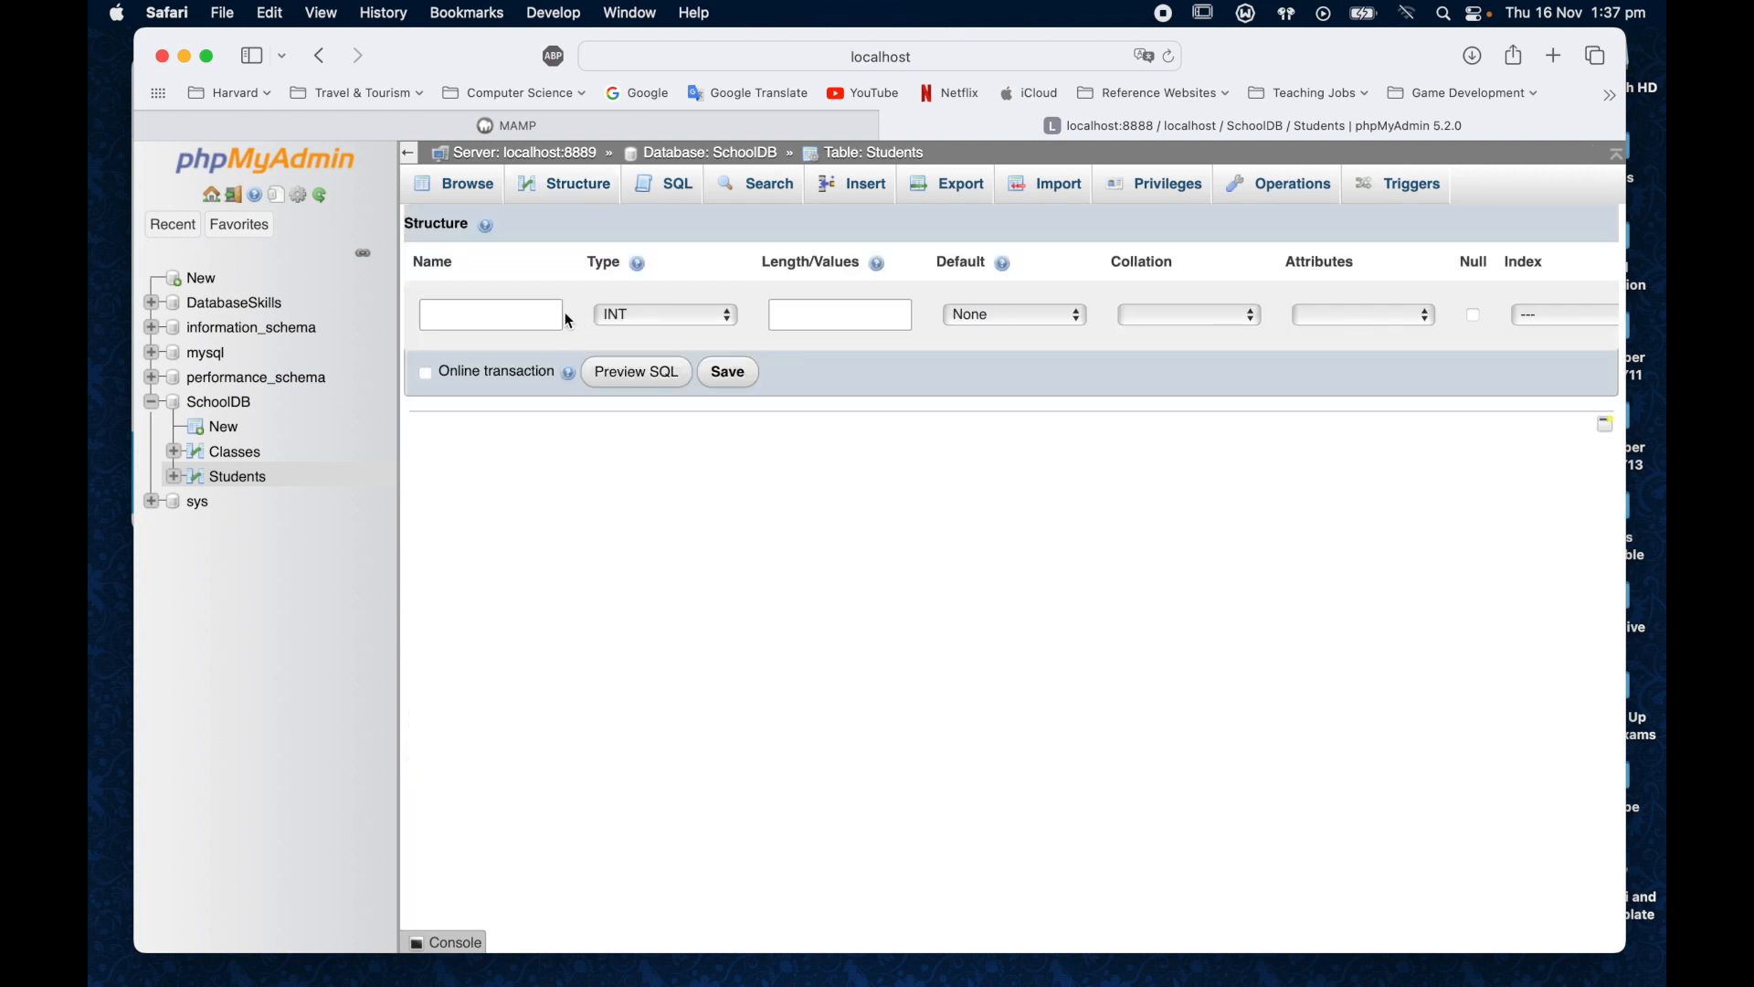
{"action": "left_click", "coordinate": [521, 319]}
{"action": "type", "text": "CLass"}
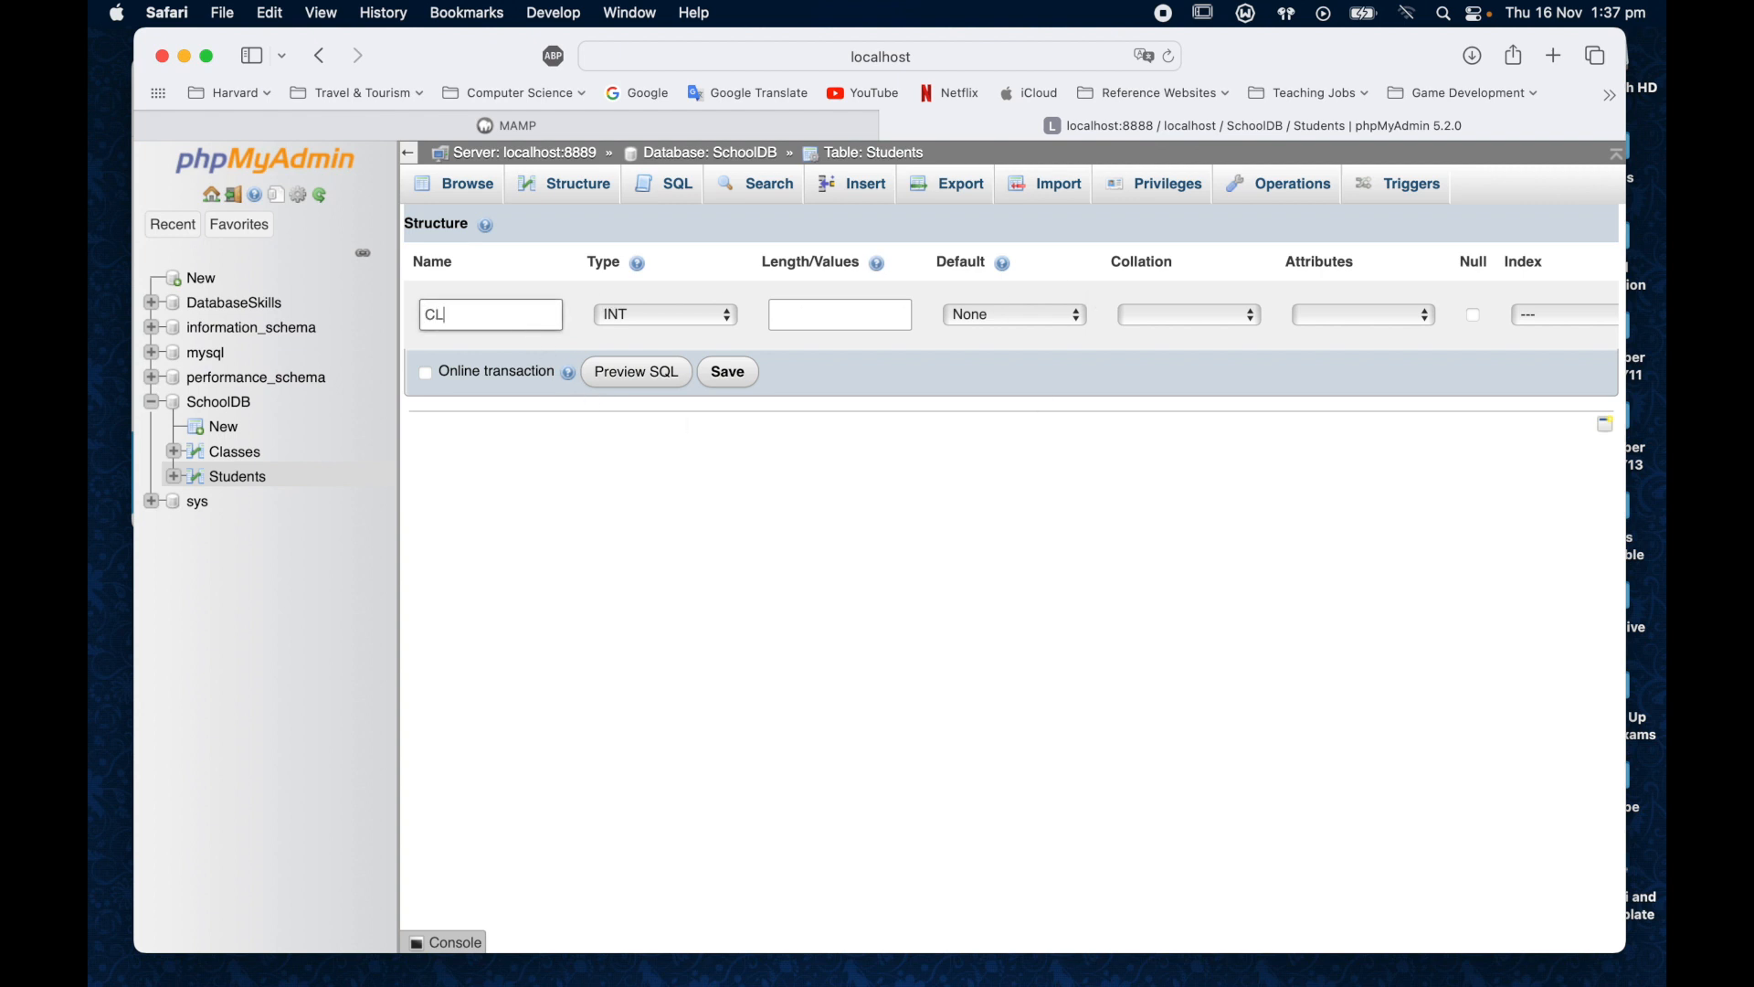
{"action": "key", "text": "BackSpace"}
{"action": "key", "text": "BackSpace"}
{"action": "key", "text": "BackSpace"}
{"action": "key", "text": "BackSpace"}
{"action": "key", "text": "BackSpace"}
{"action": "type", "text": "Class_FK"}
- Assign an INDEX to the Class_FK column, leaving the index name and size empty
{"action": "left_click", "coordinate": [1425, 315]}
{"action": "left_click", "coordinate": [1529, 314]}
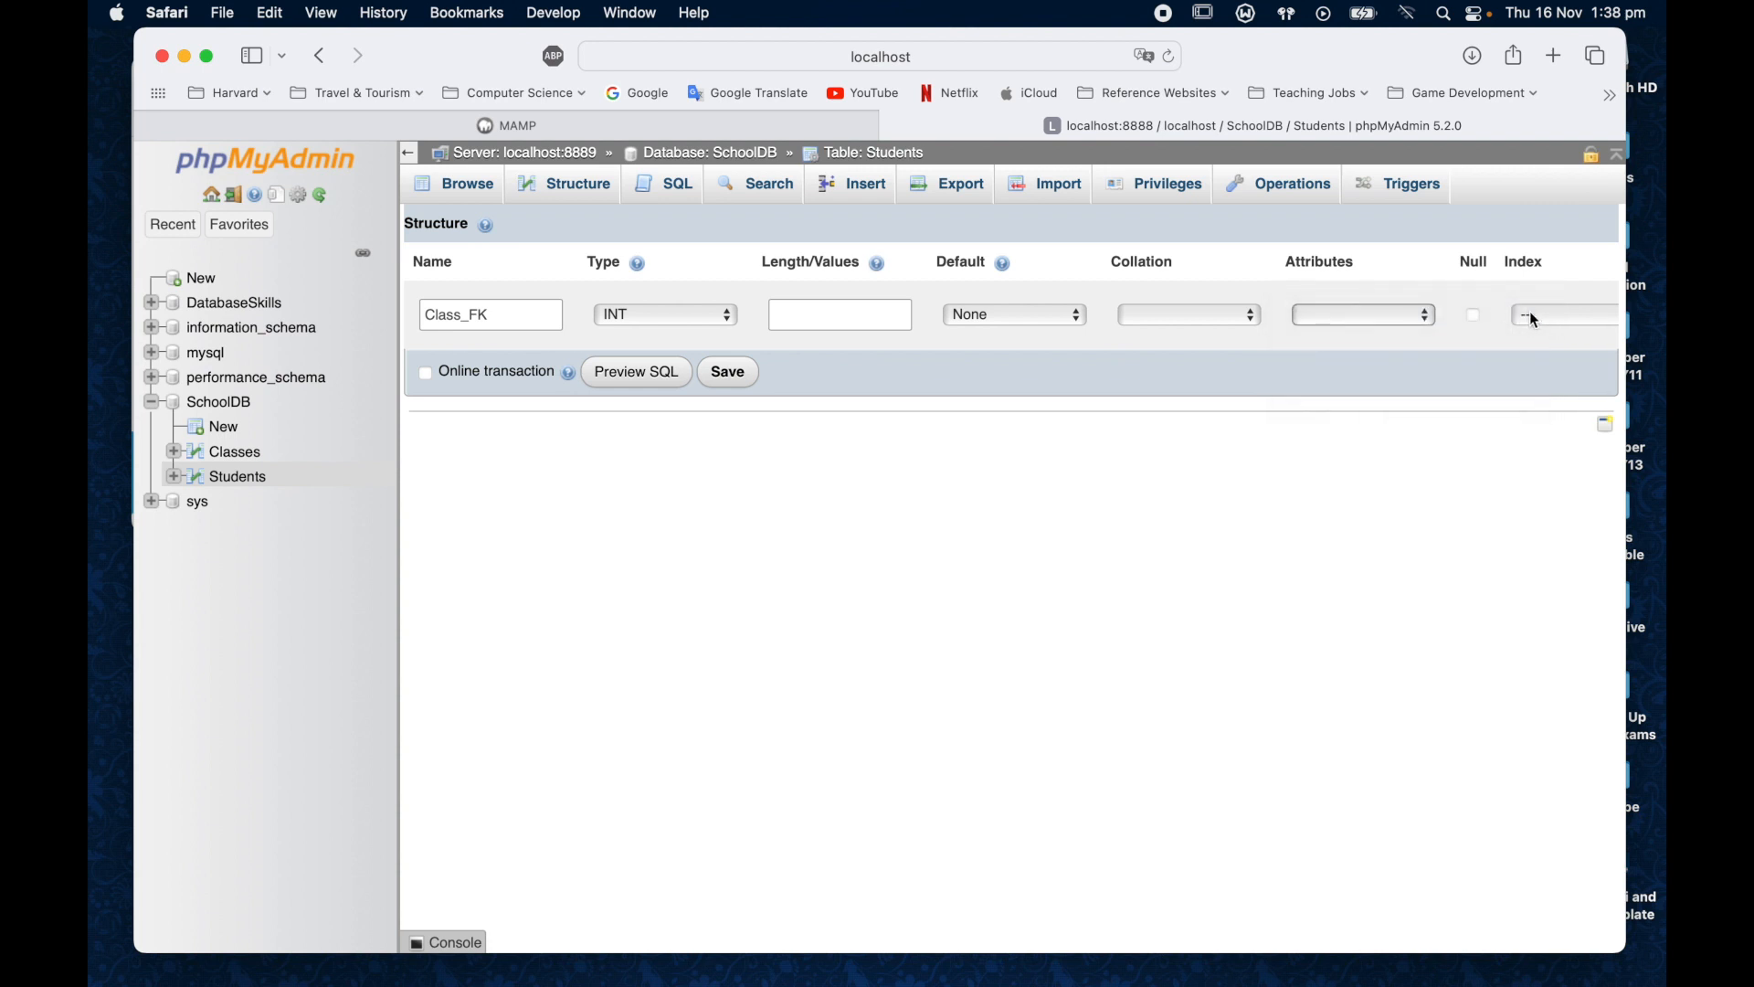
{"action": "left_click", "coordinate": [1529, 314]}
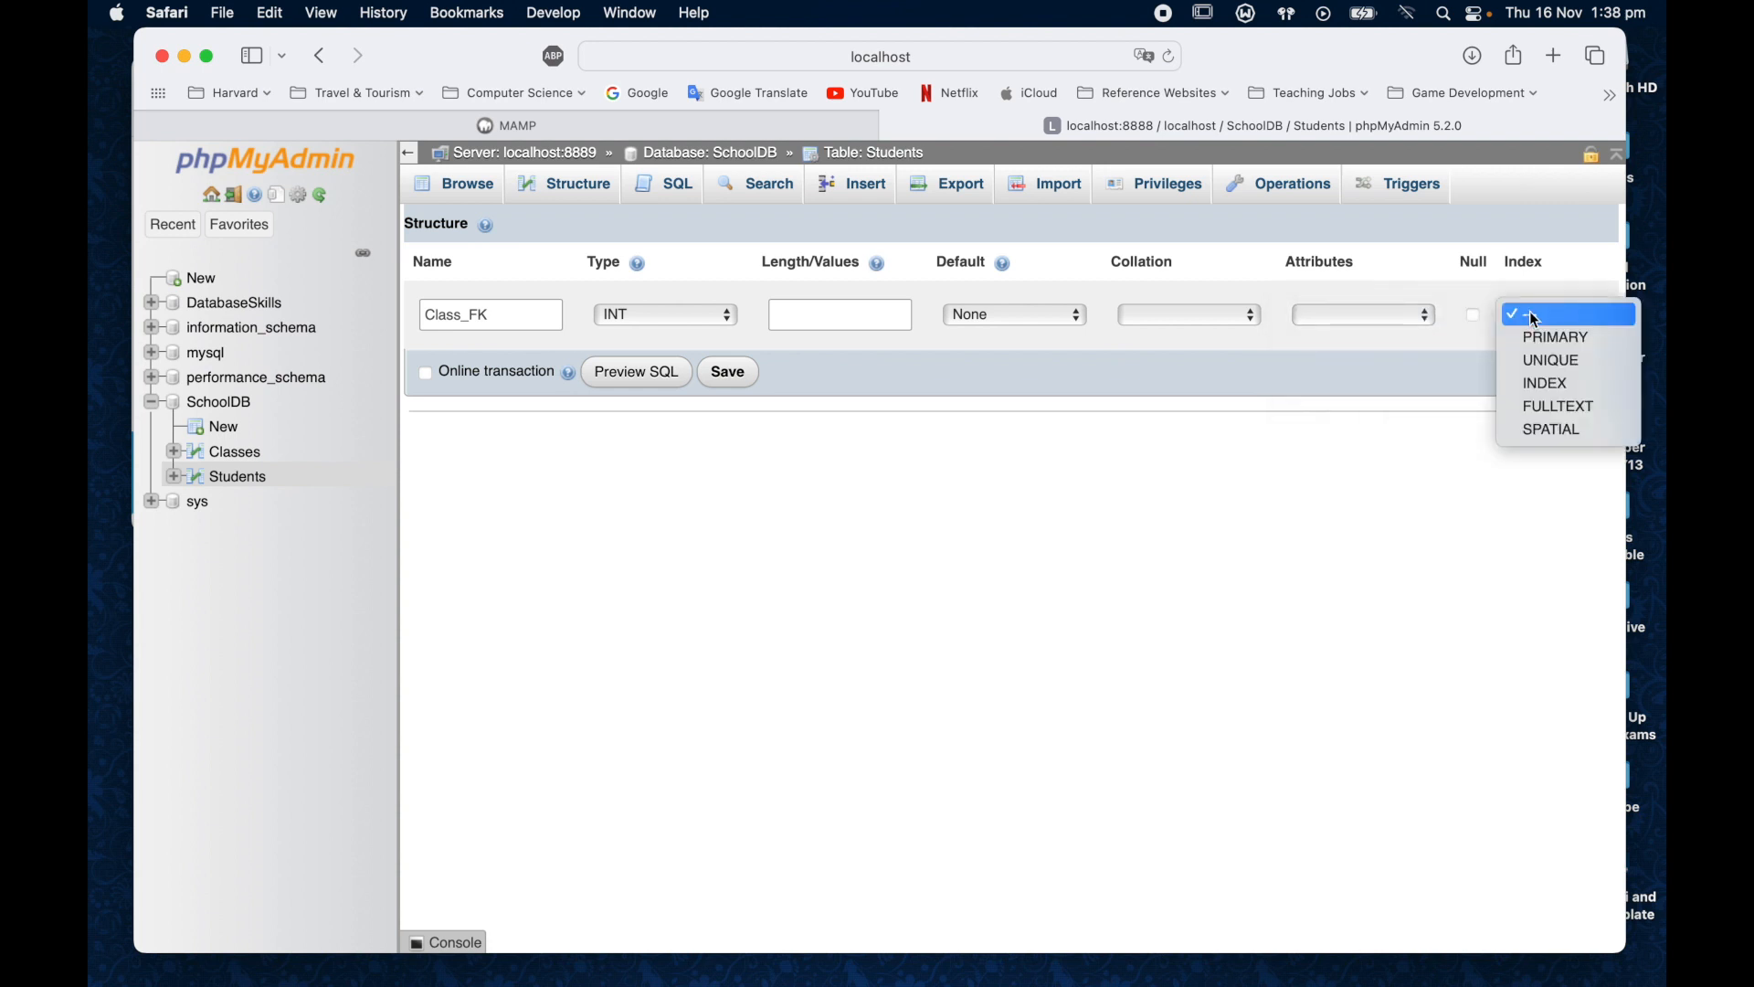
{"action": "left_click", "coordinate": [1585, 383]}
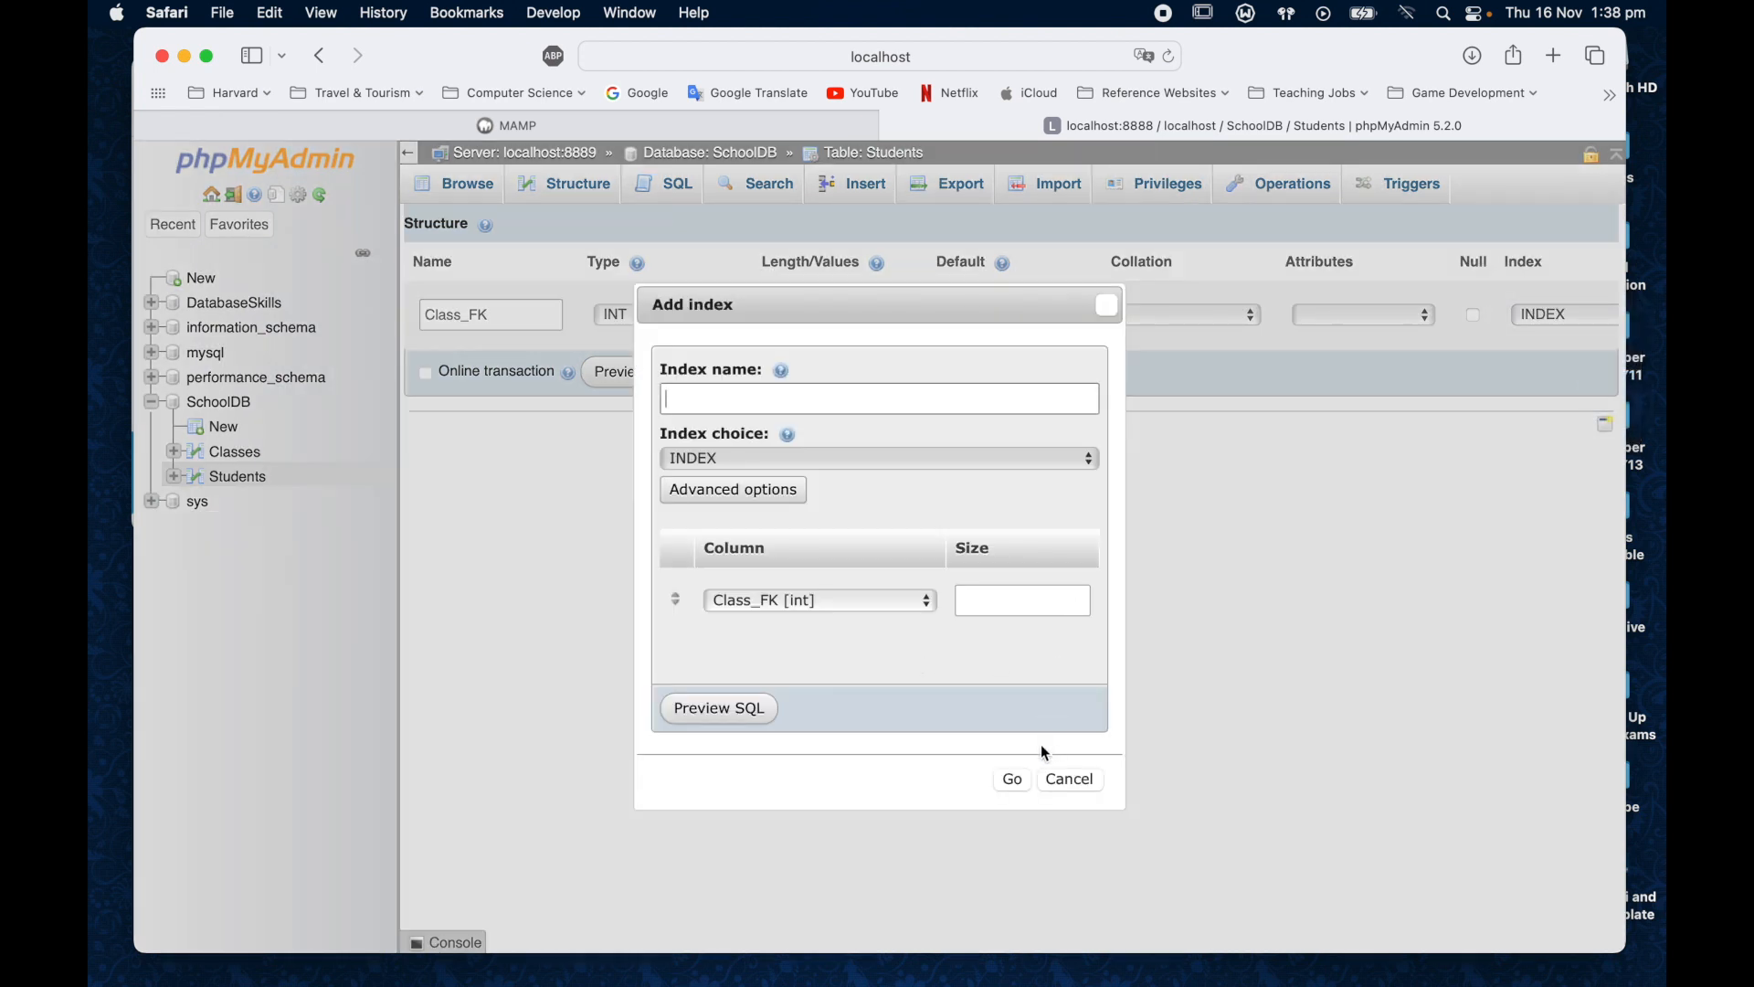
{"action": "left_click", "coordinate": [1012, 779]}
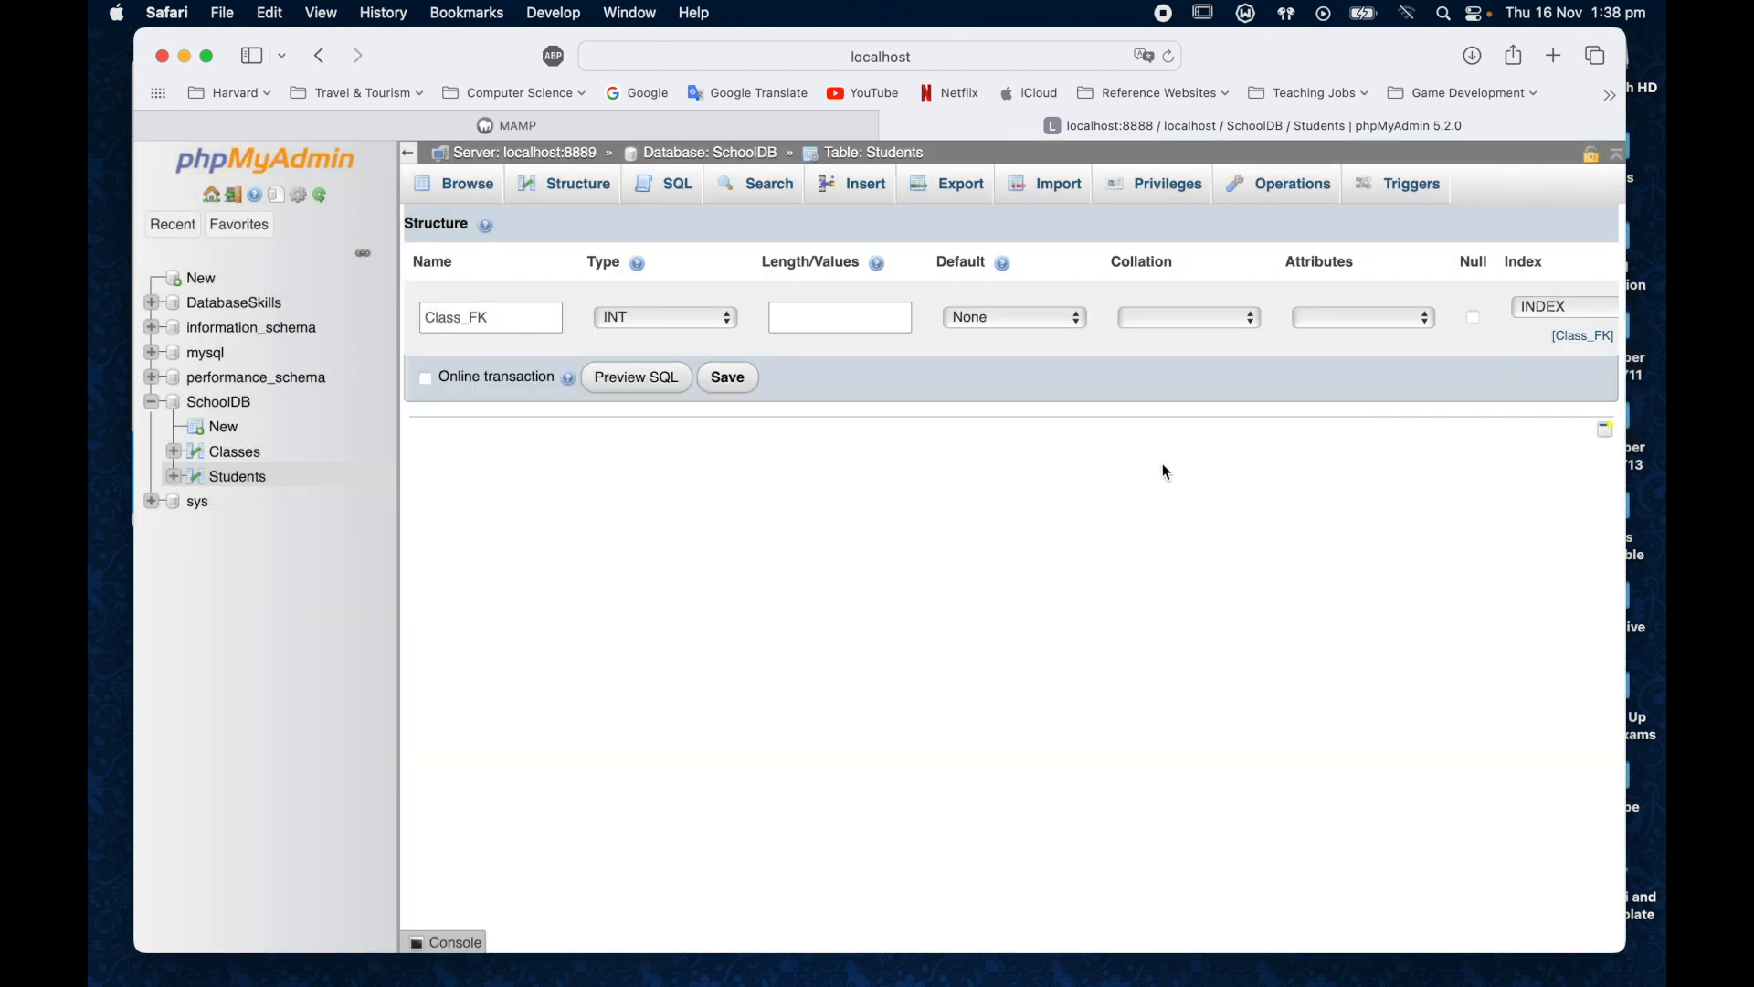
- Save the new Class_FK column and display the Students table's updated structure
{"action": "left_click", "coordinate": [729, 379]}
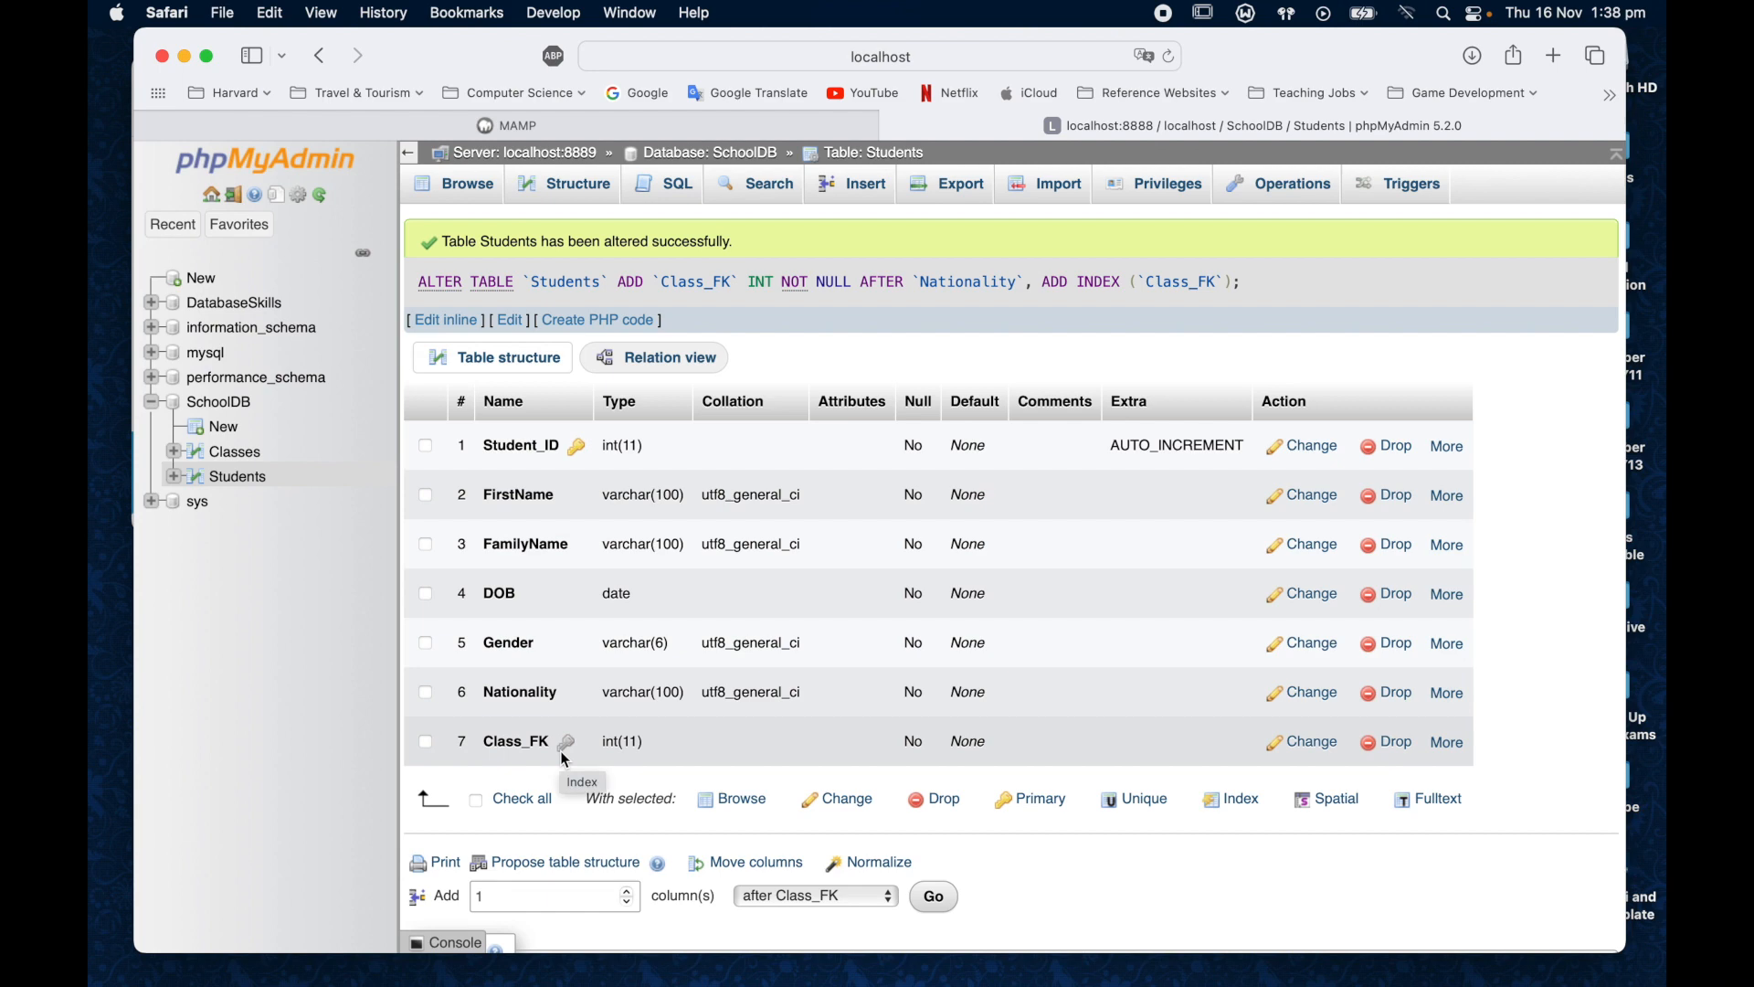
{"action": "left_click", "coordinate": [583, 187]}
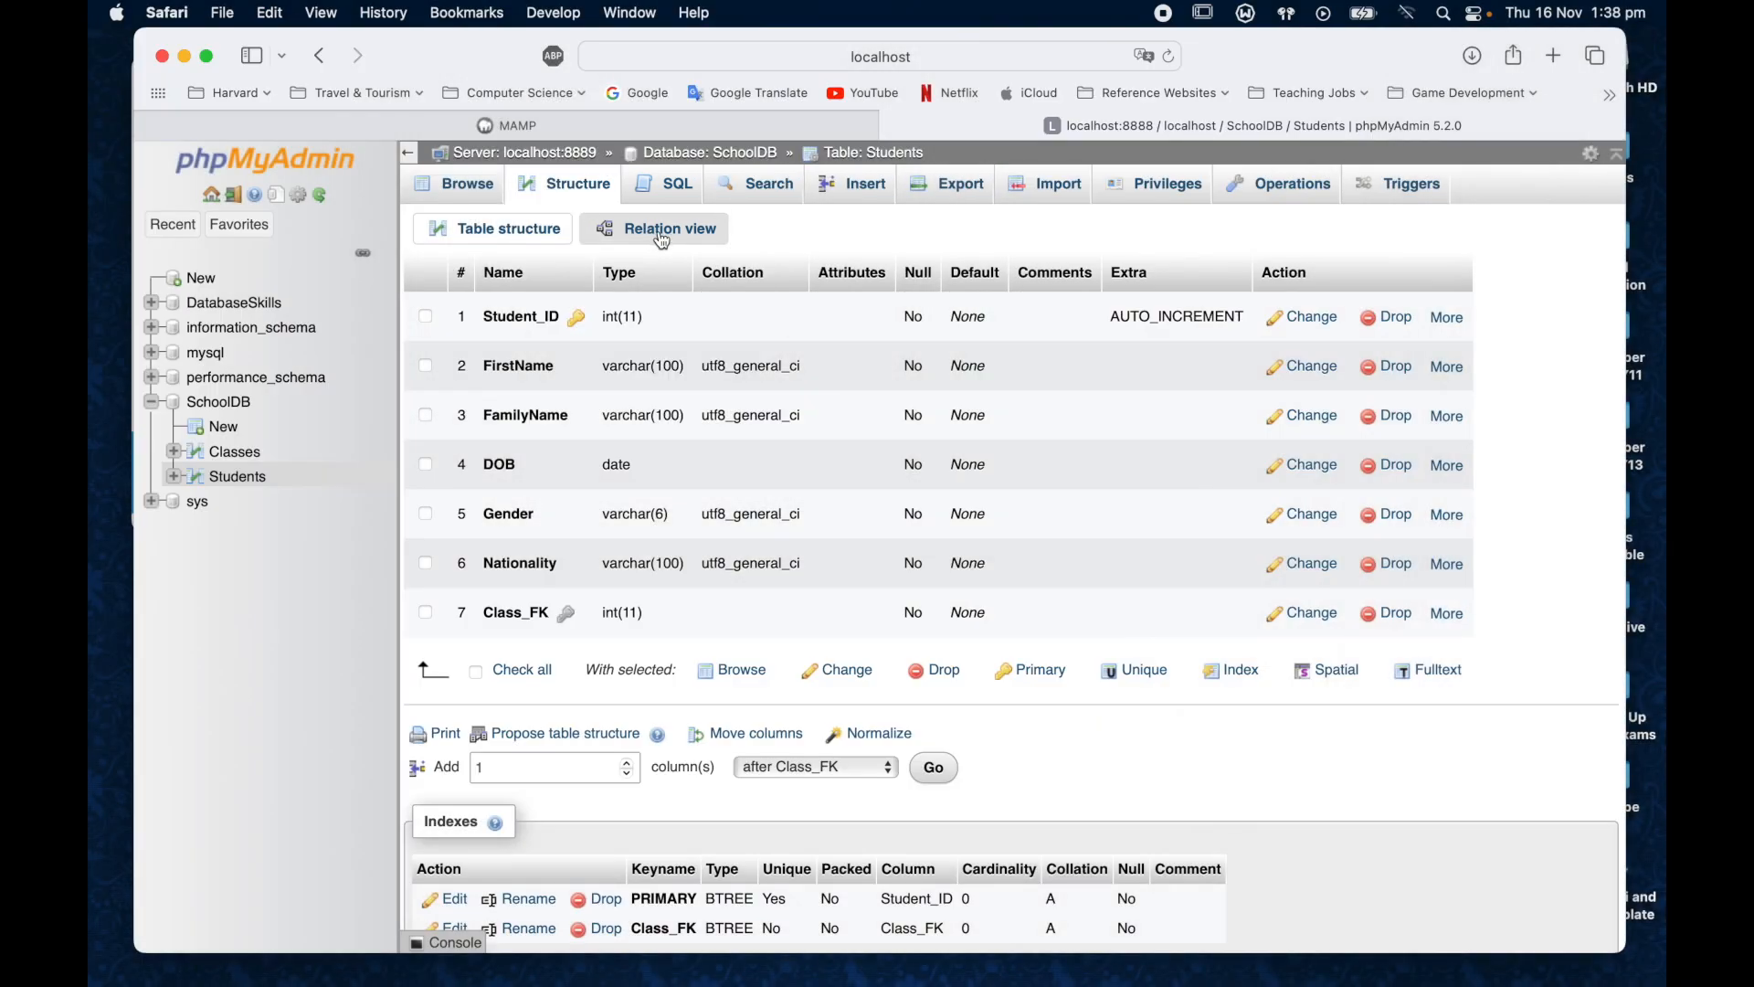
- Define a foreign key constraint from Class_FK to Class_ID in SchoolDB's Classes table, and widen the browser window
{"action": "left_click", "coordinate": [662, 234]}
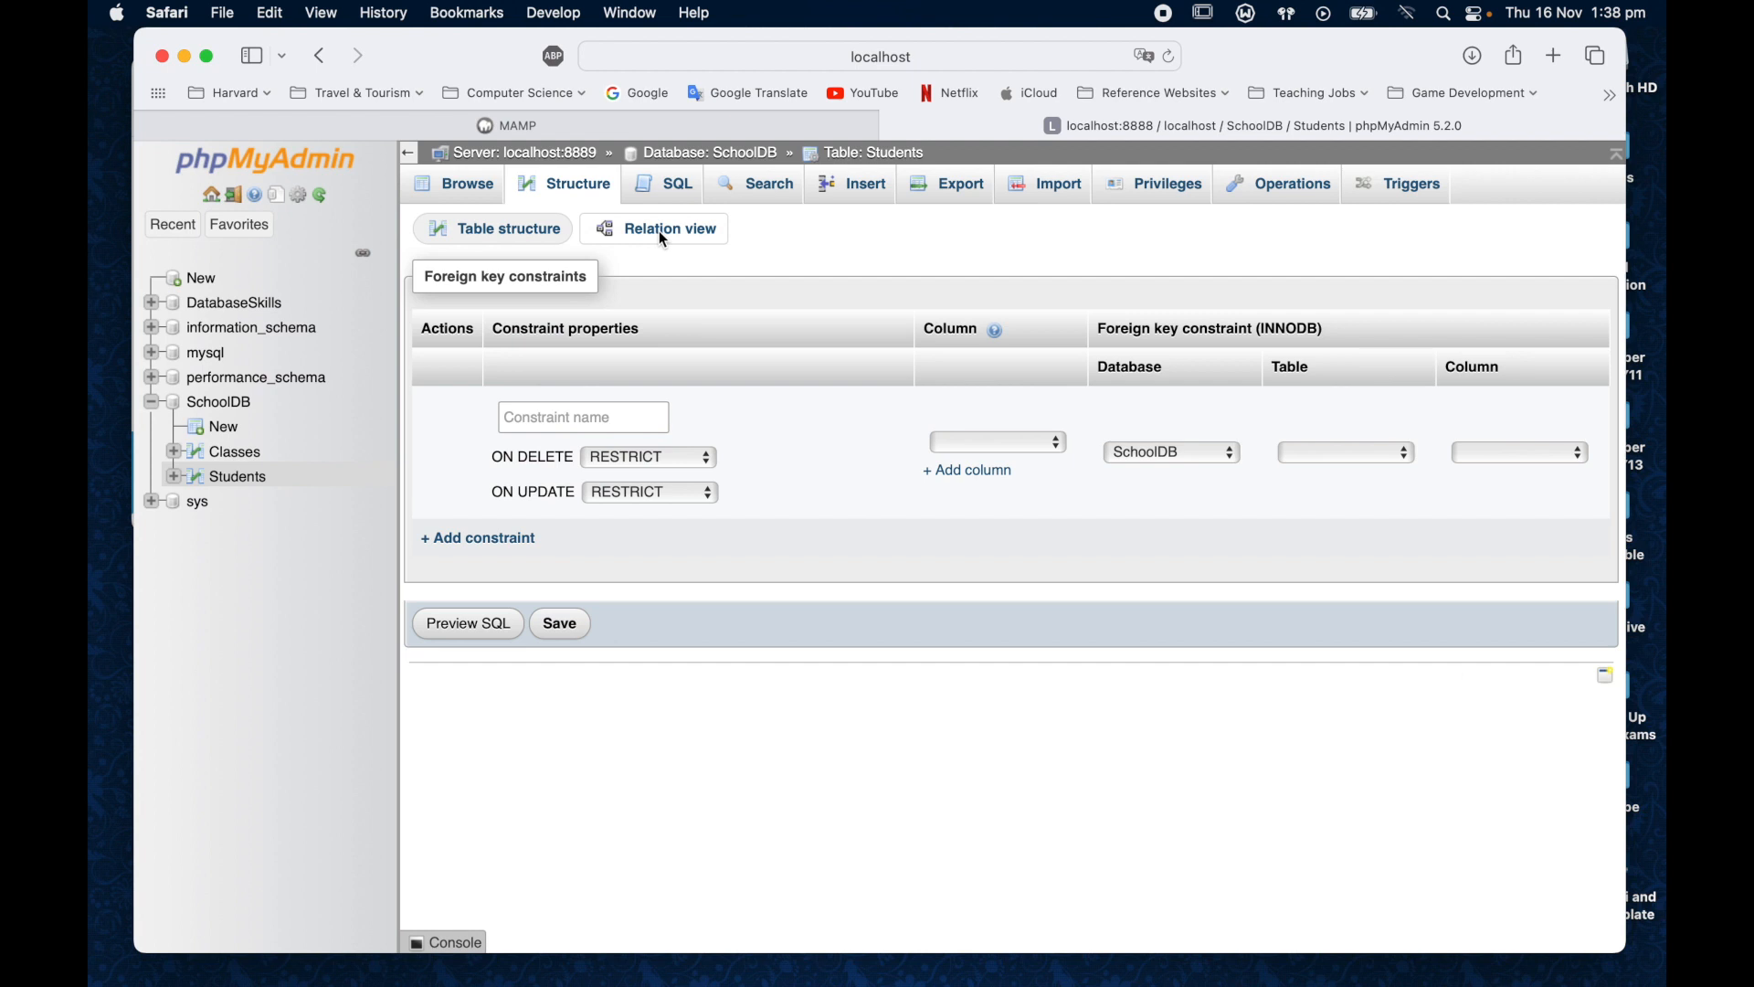
{"action": "left_click", "coordinate": [1038, 441]}
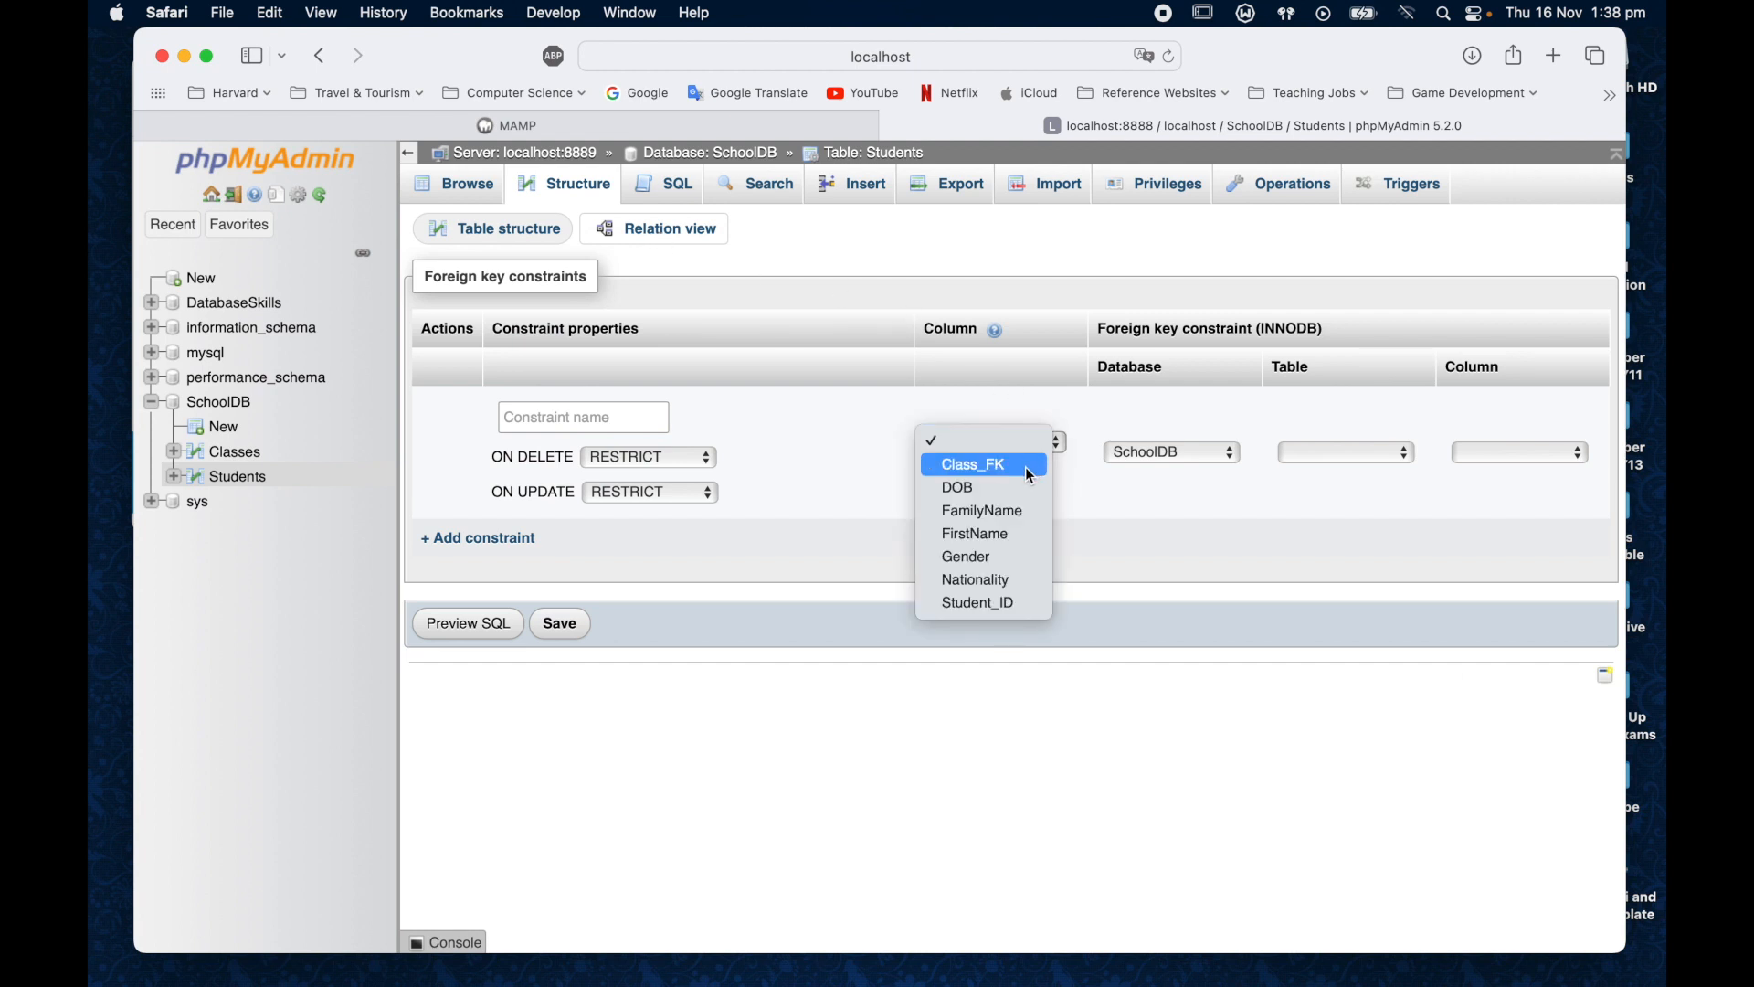
{"action": "left_click", "coordinate": [1018, 466]}
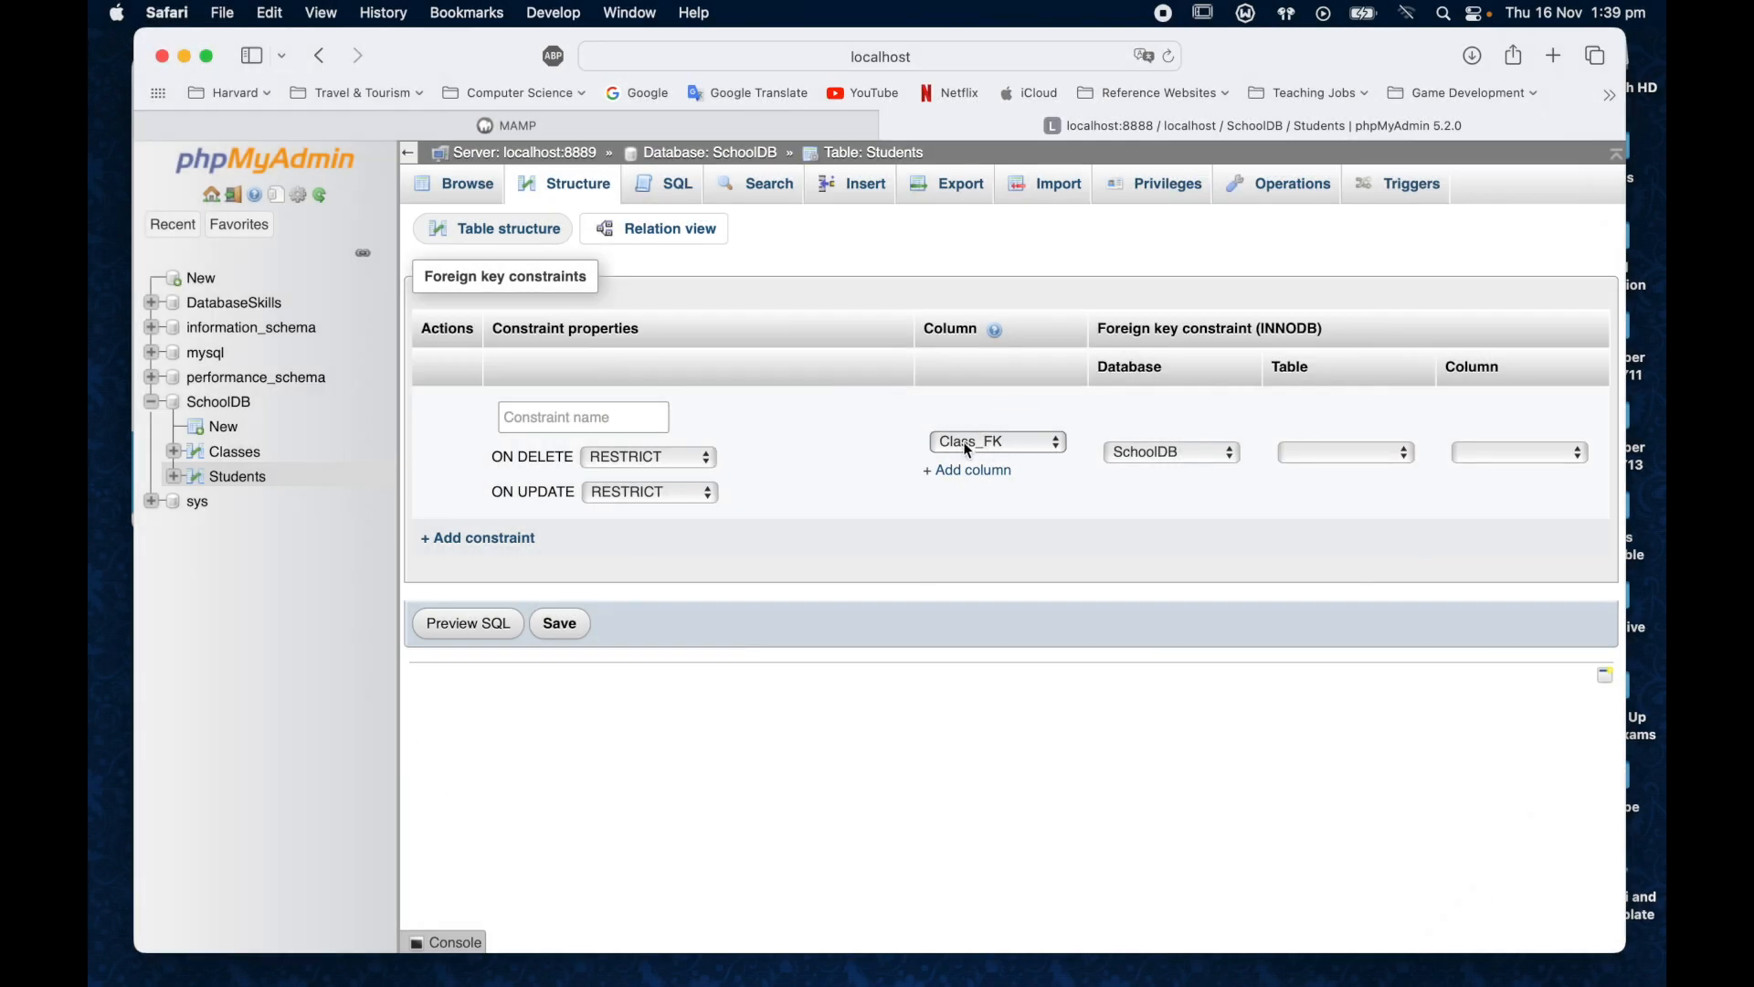
{"action": "left_click", "coordinate": [1396, 453]}
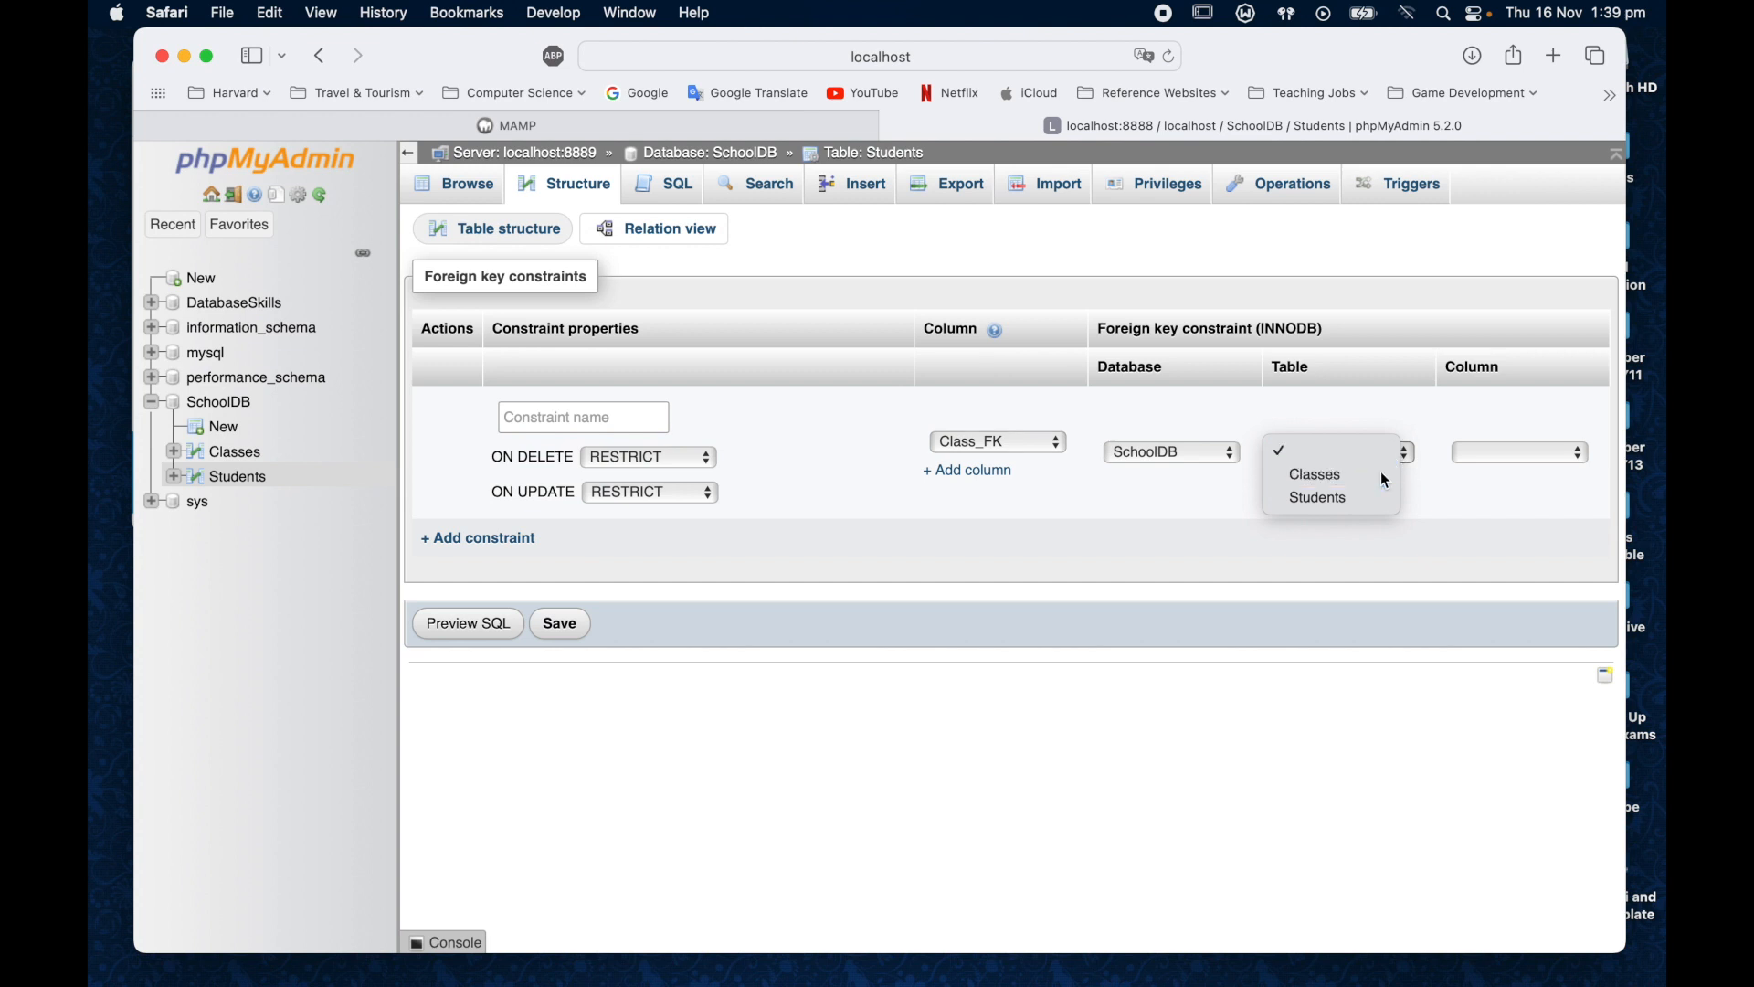
{"action": "left_click", "coordinate": [1380, 473]}
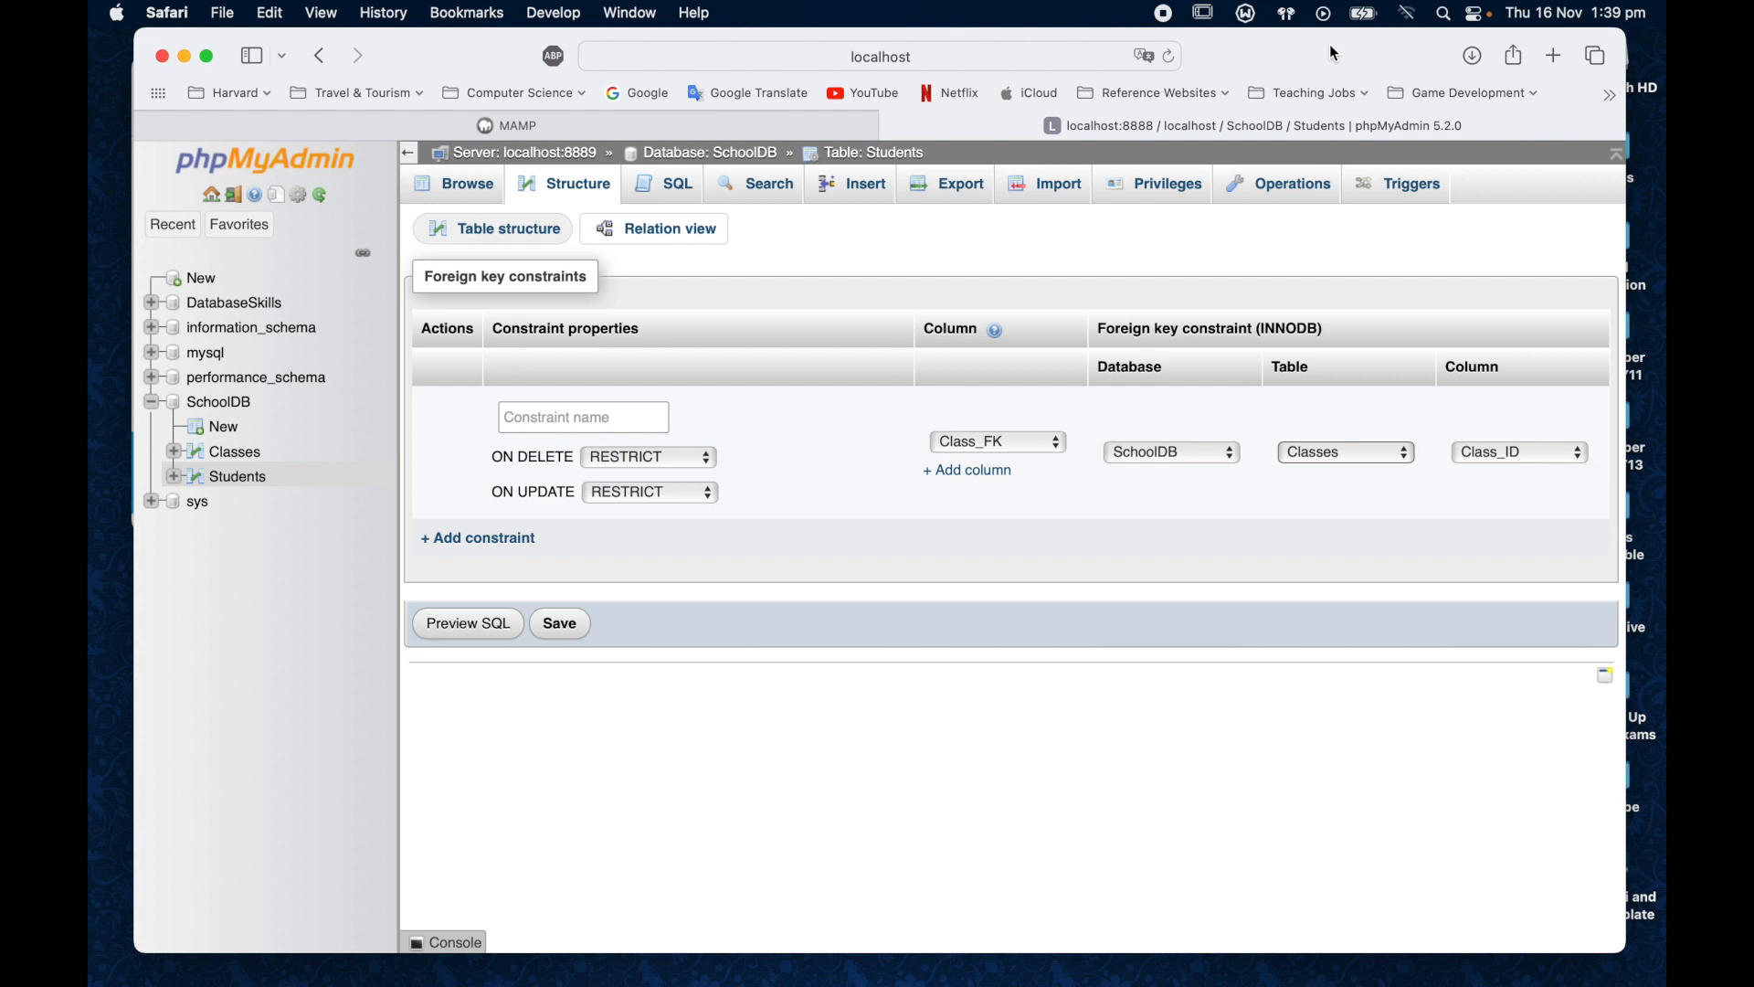
{"action": "left_click_drag", "start_coordinate": [1337, 60], "coordinate": [1256, 57]}
{"action": "left_click_drag", "start_coordinate": [1535, 948], "coordinate": [1634, 950]}
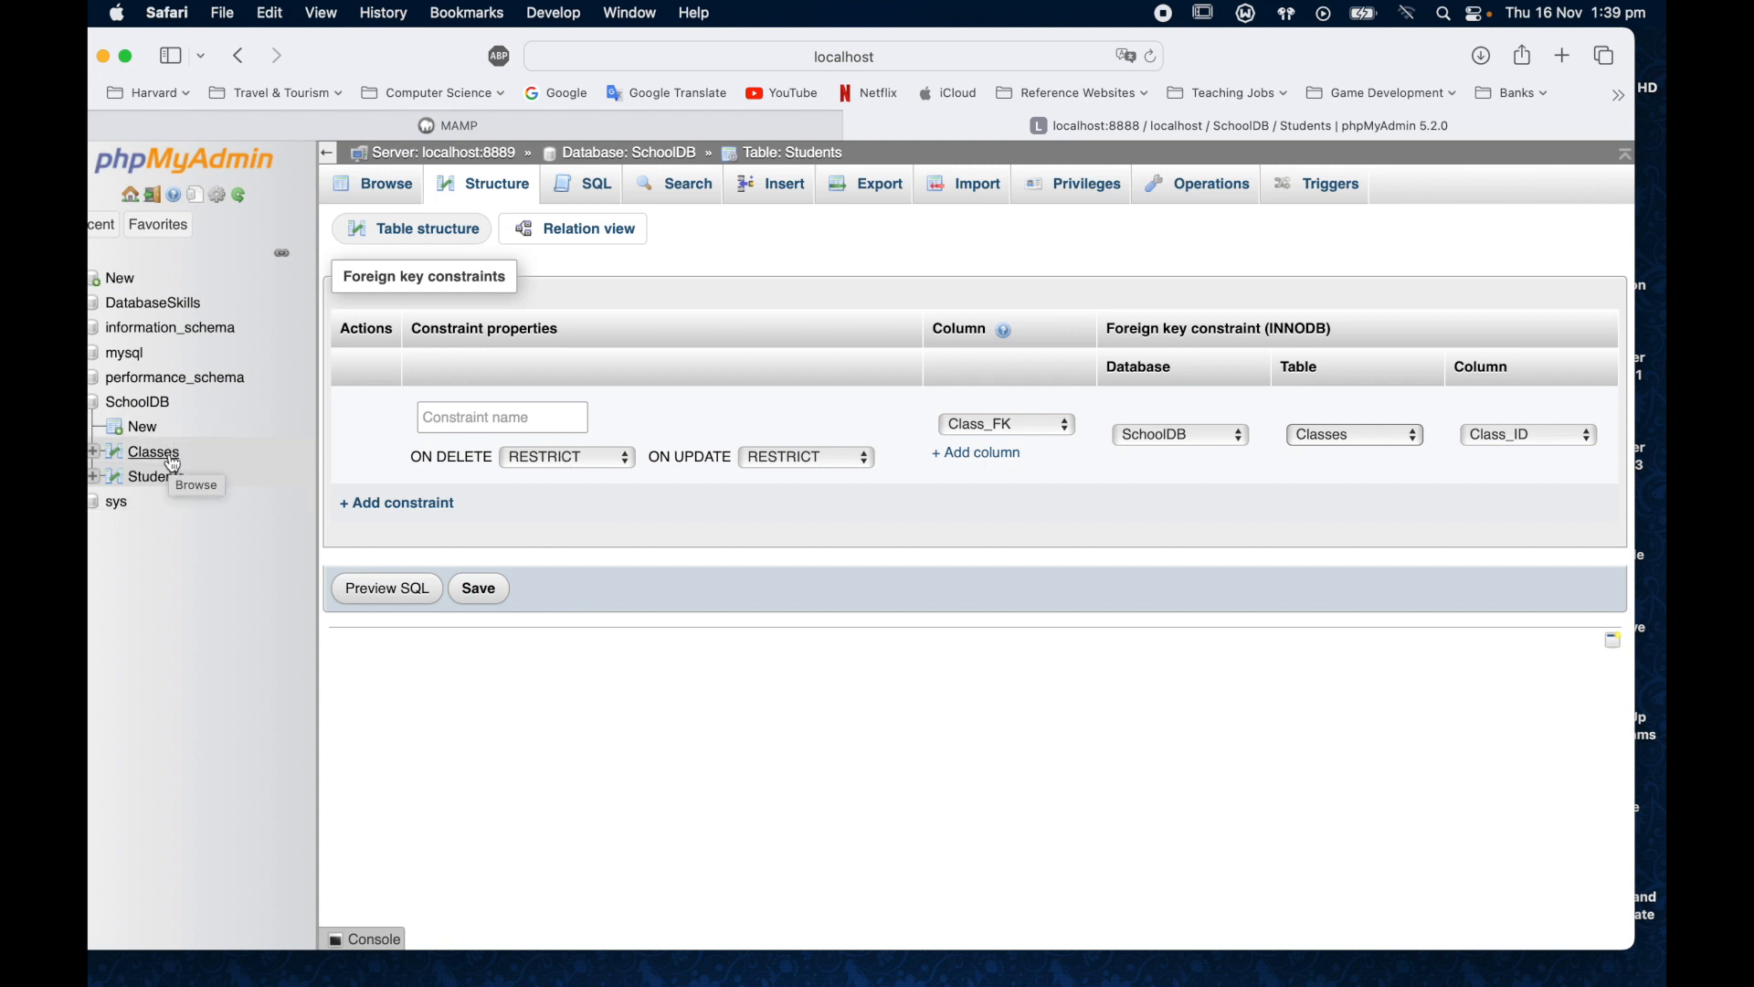
- Keep ON DELETE at RESTRICT, set ON UPDATE to CASCADE for the Class_FK constraint, and save it
{"action": "left_click", "coordinate": [600, 464]}
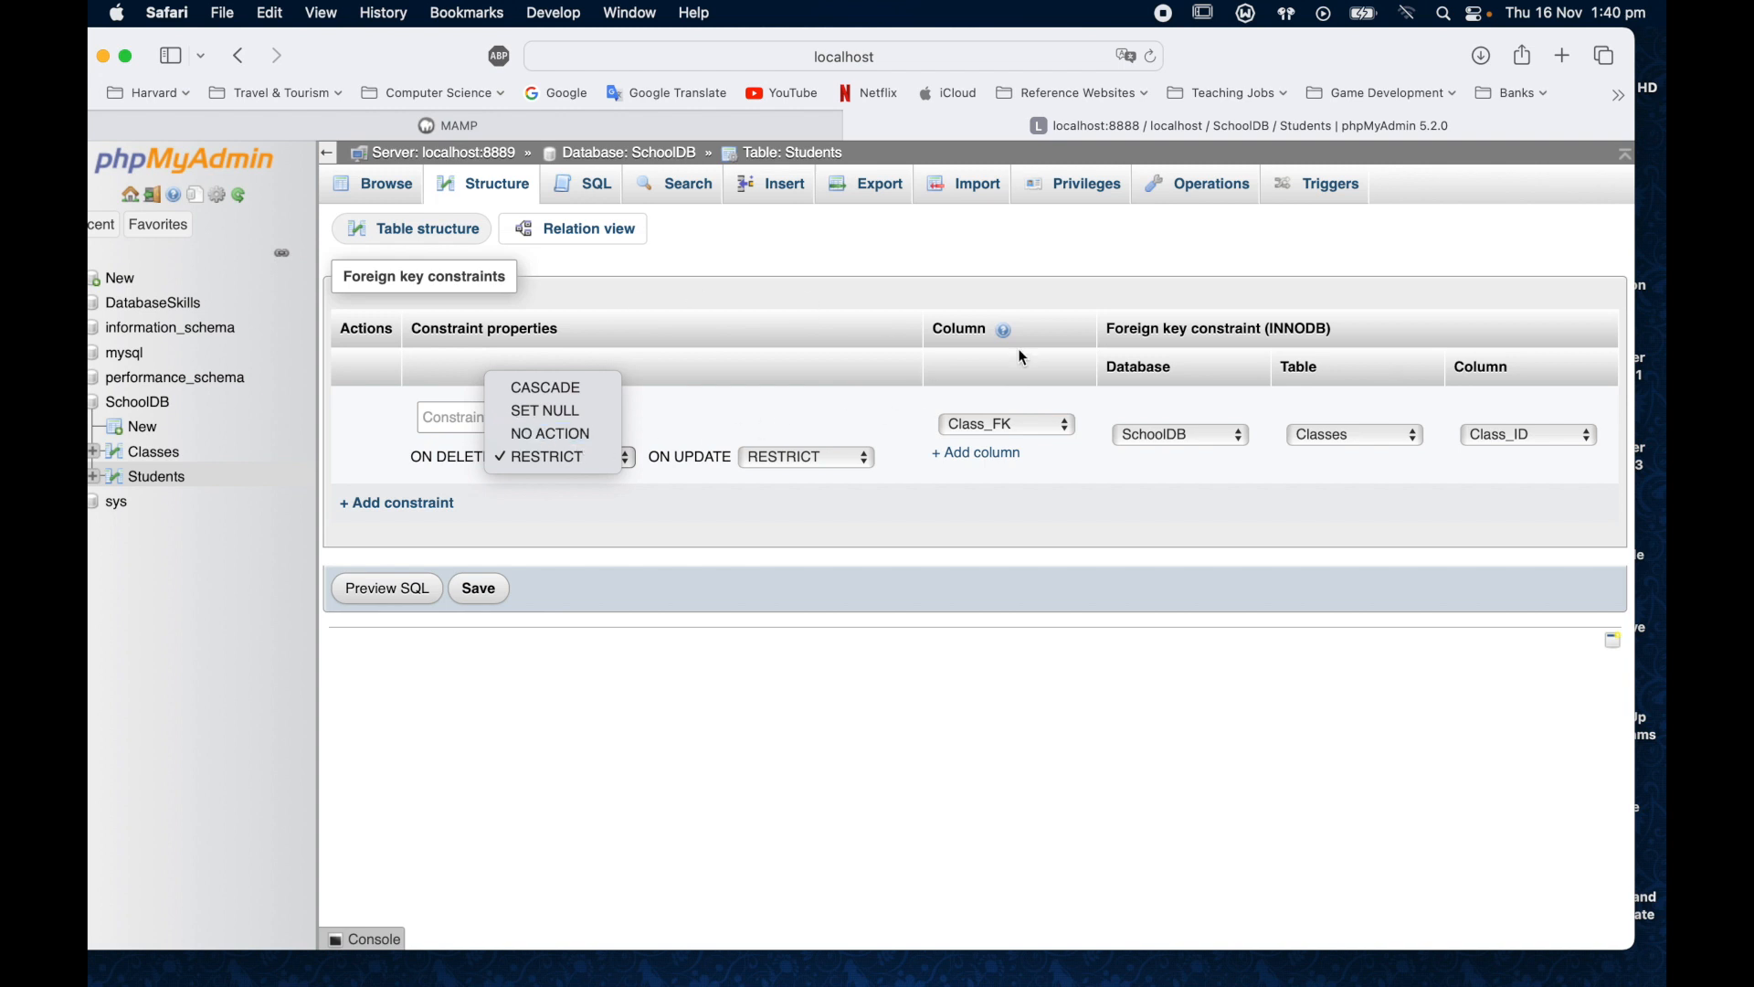
{"action": "left_click", "coordinate": [698, 410]}
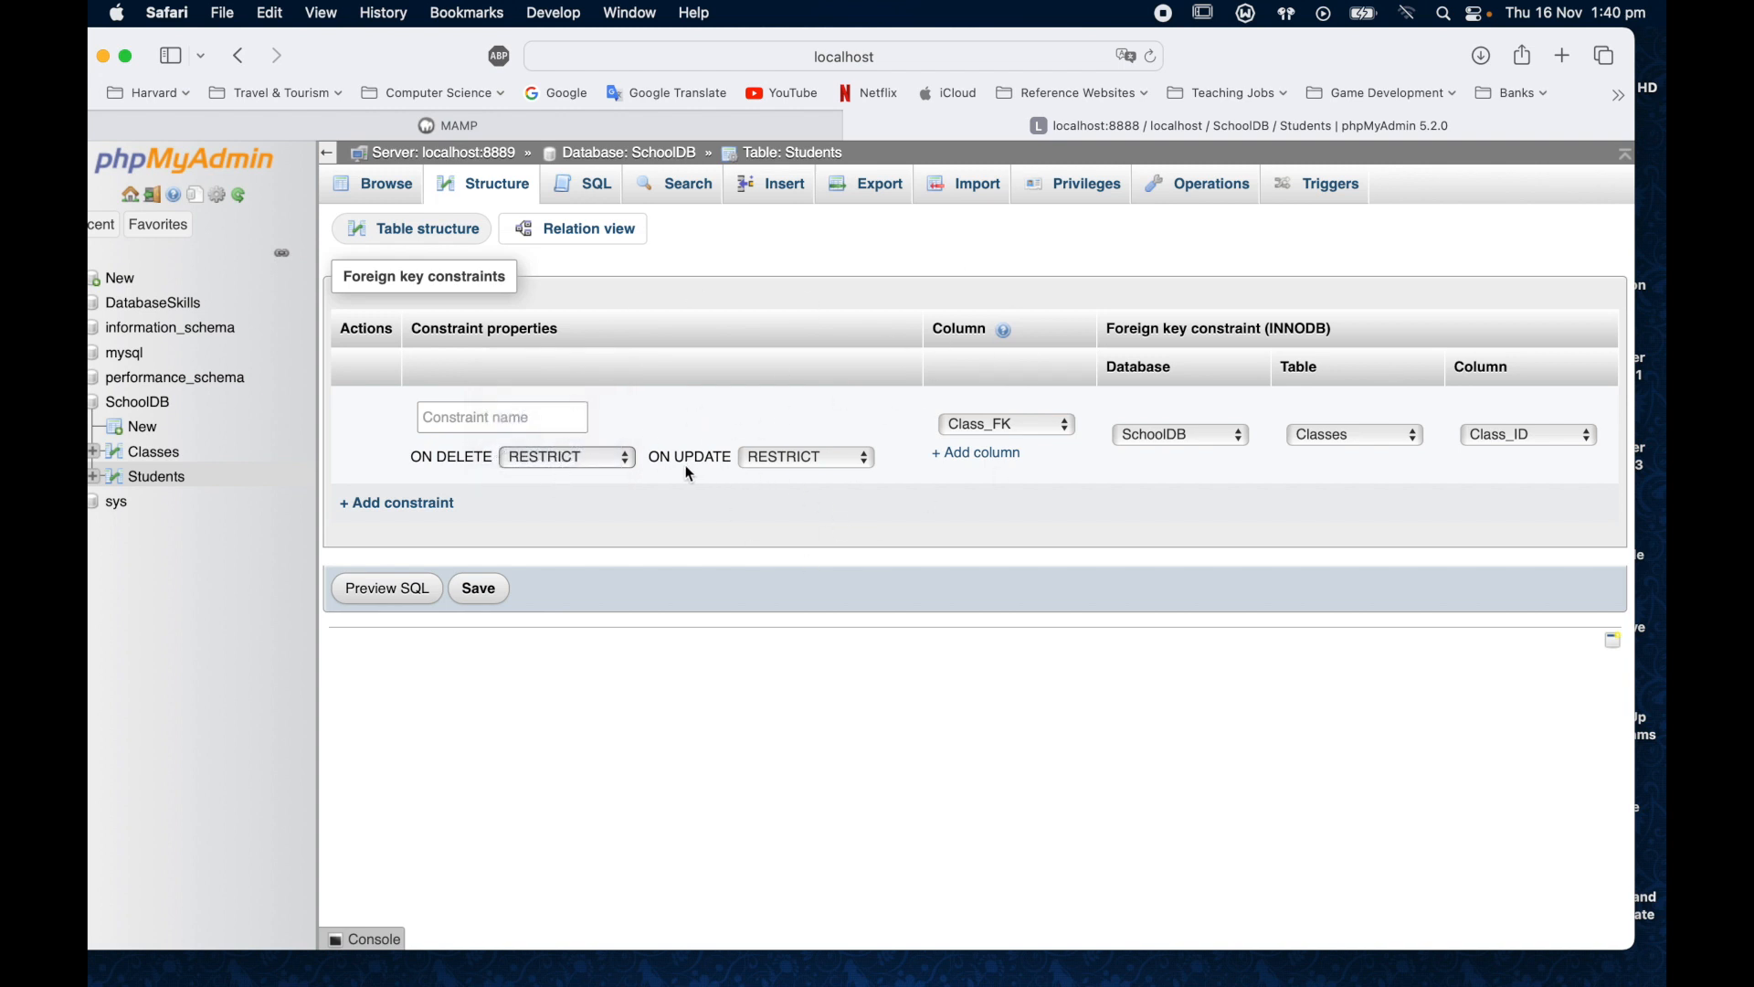
{"action": "left_click", "coordinate": [832, 459]}
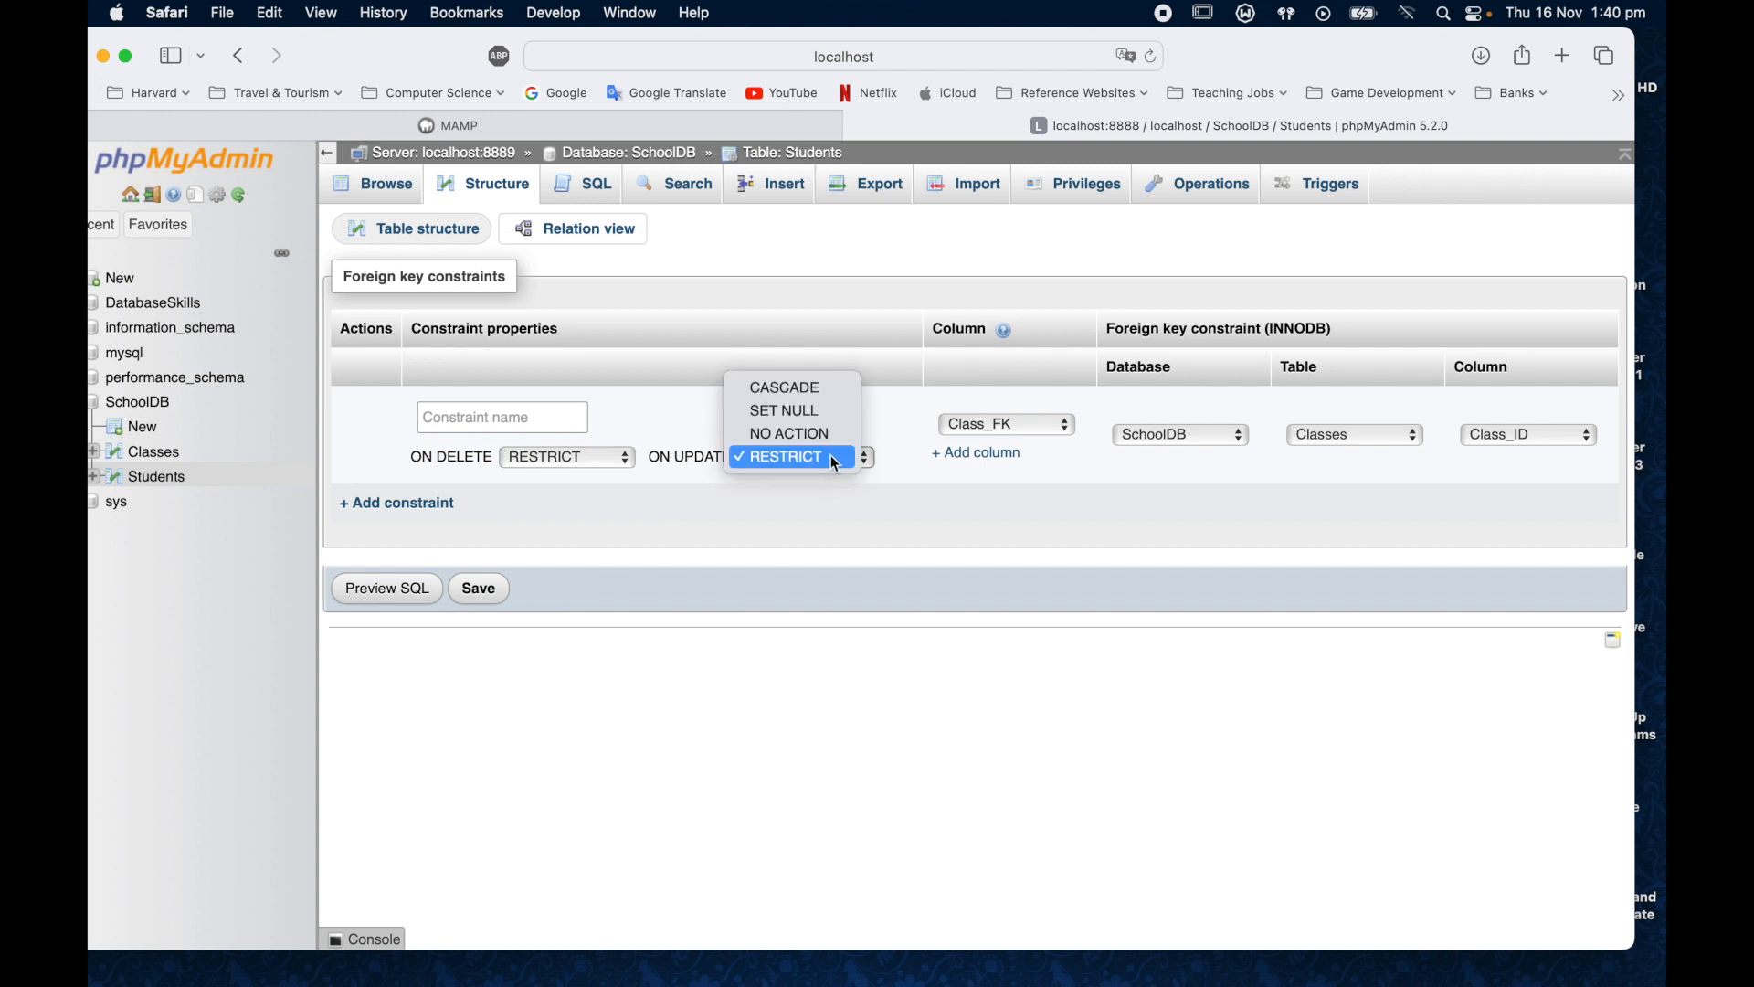
{"action": "left_click", "coordinate": [846, 390]}
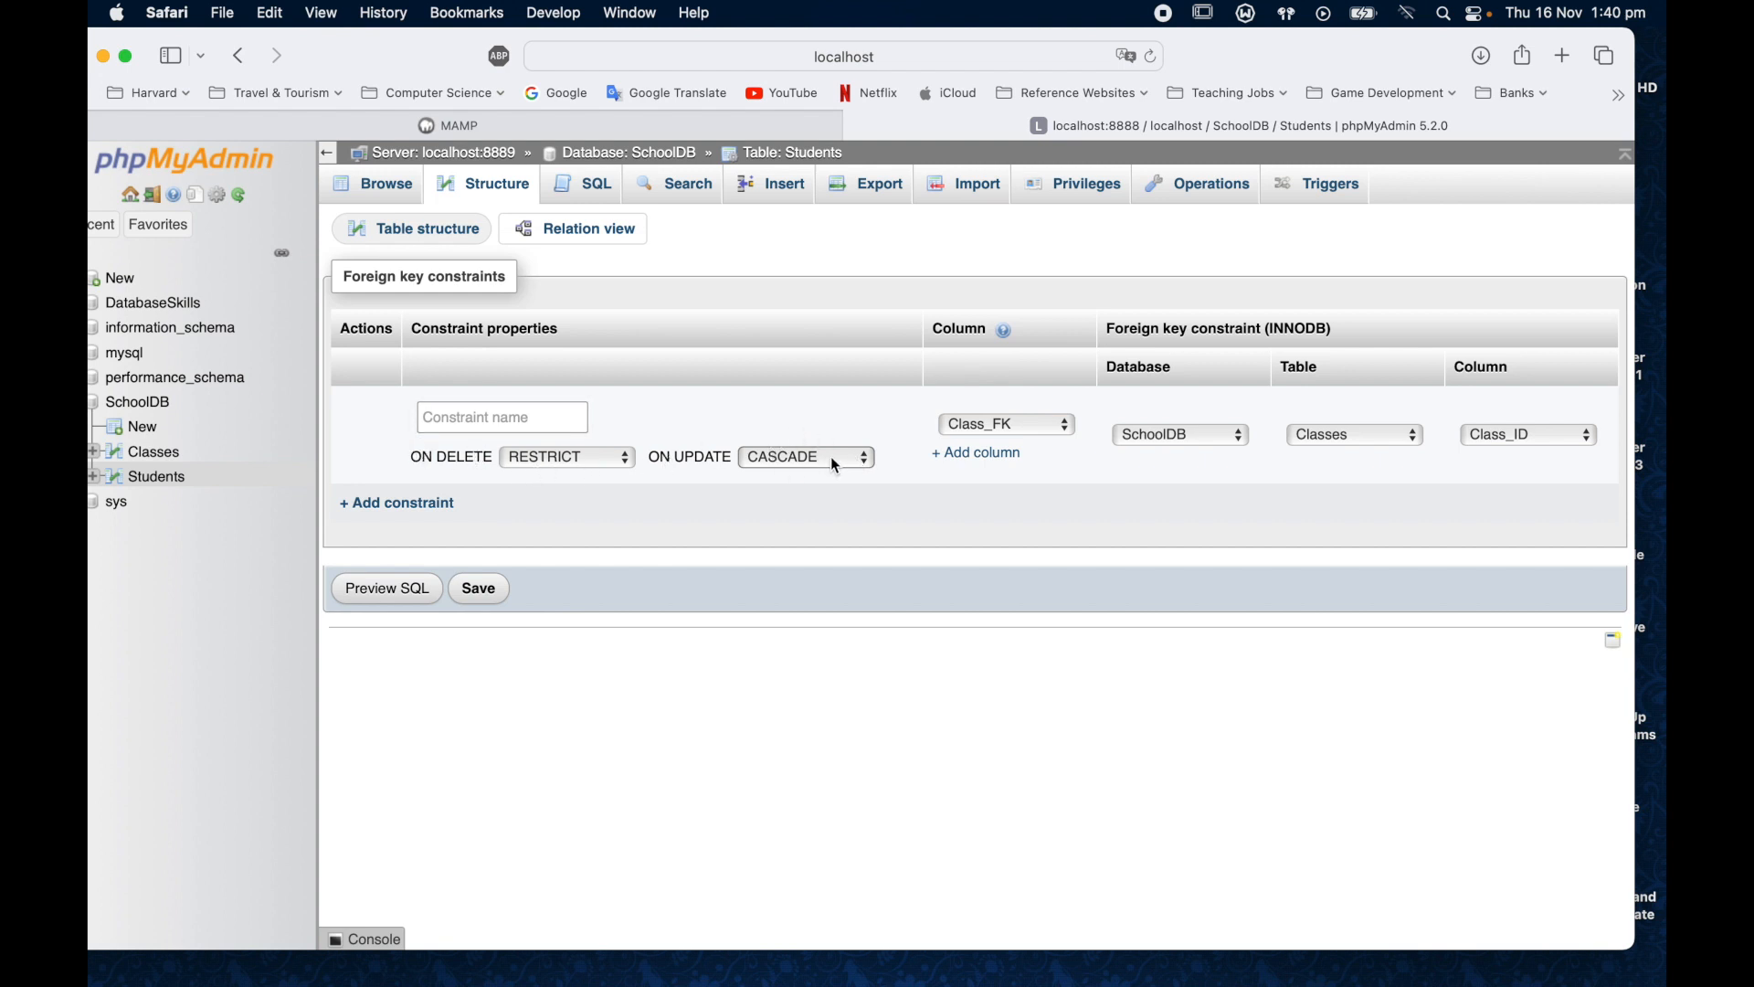
{"action": "left_click", "coordinate": [487, 592]}
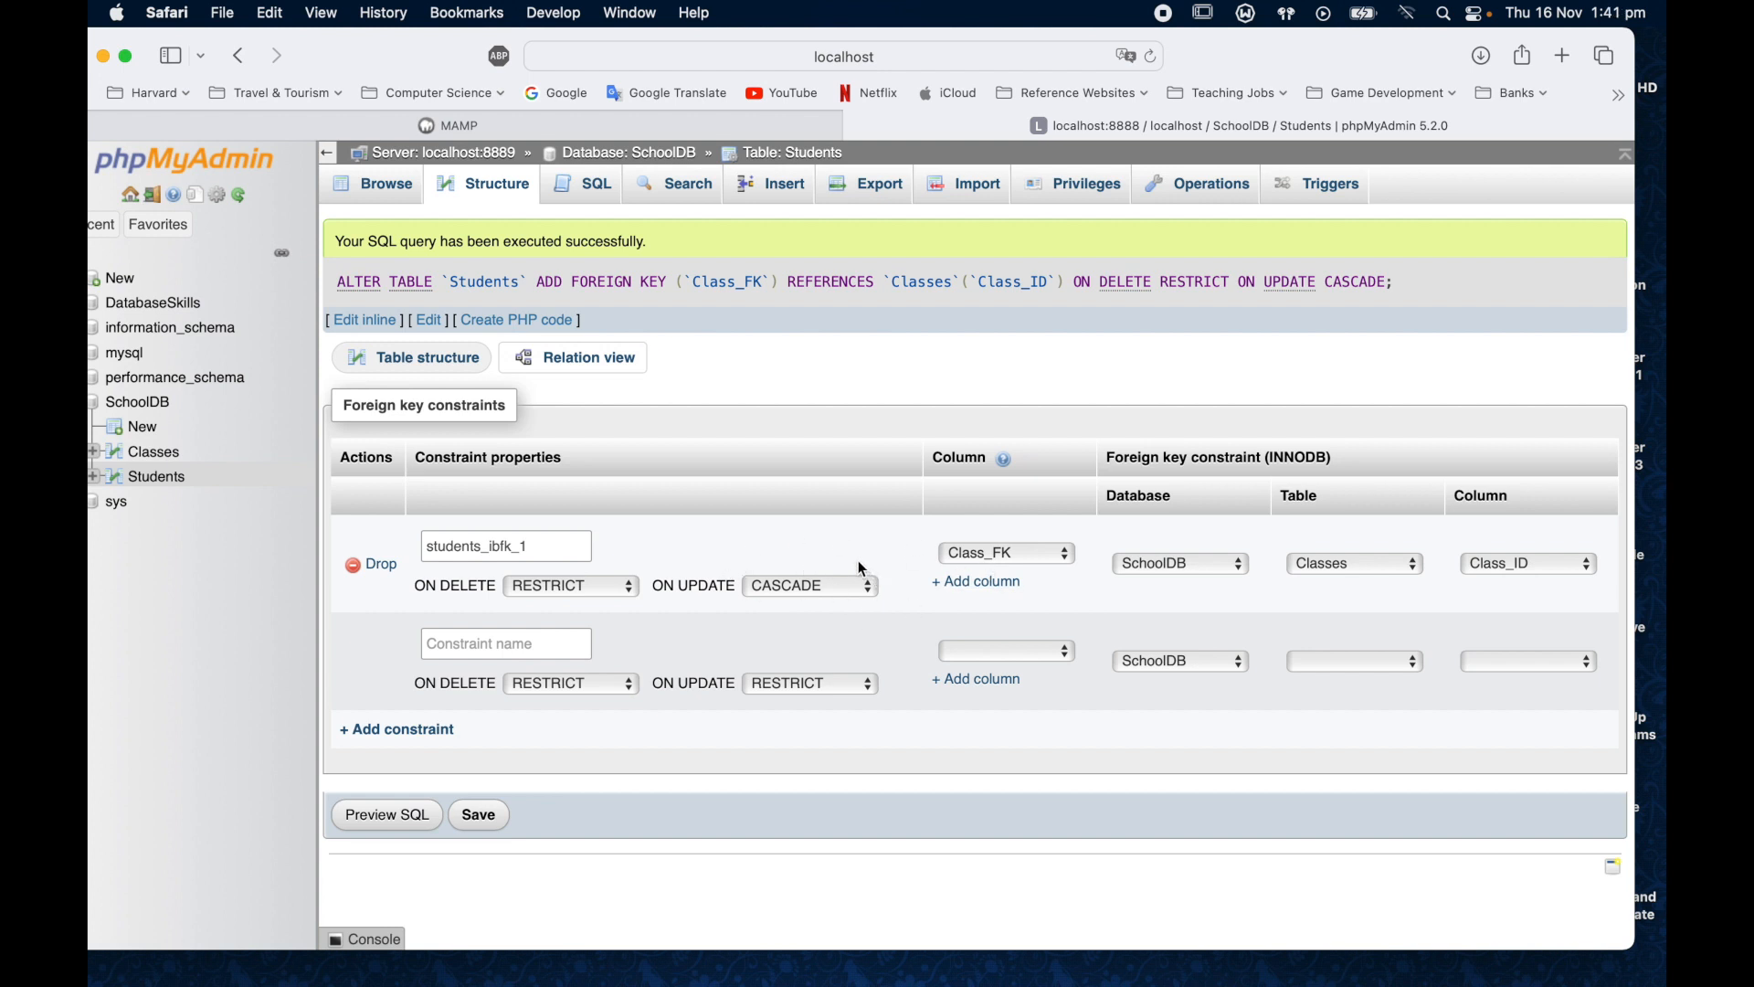
- Review the Students table's records and structure, including the Class_FK column
{"action": "left_click", "coordinate": [156, 477]}
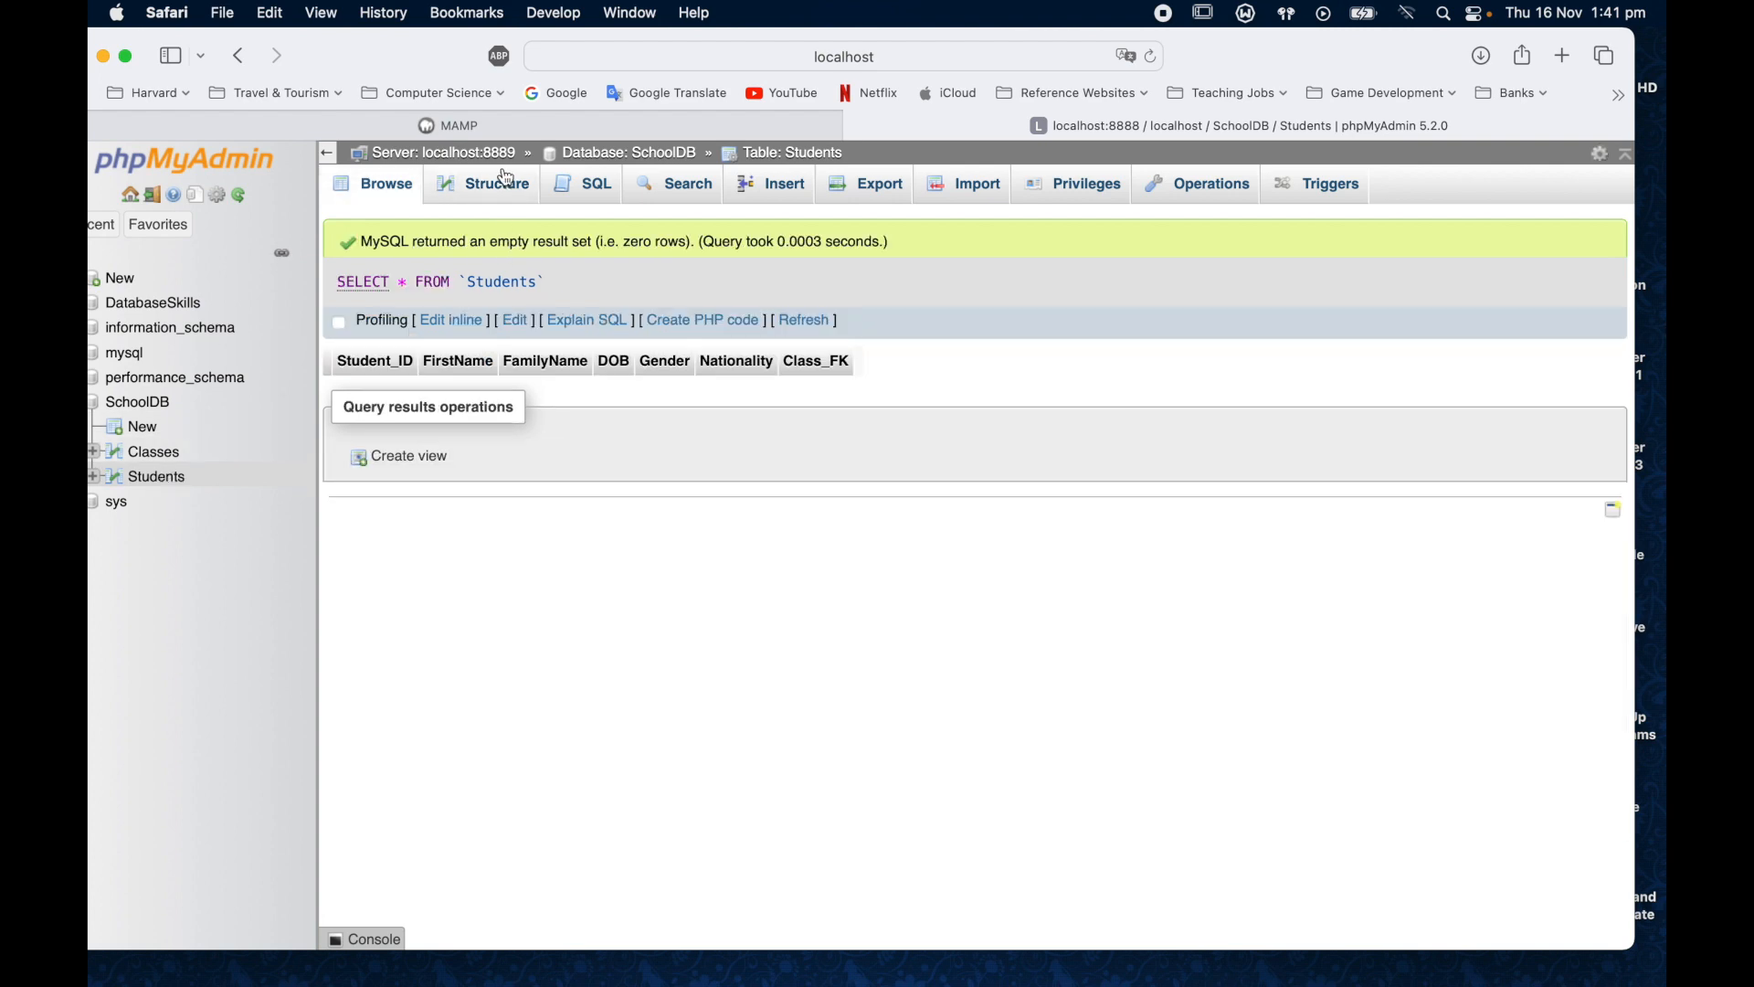
{"action": "left_click", "coordinate": [502, 184]}
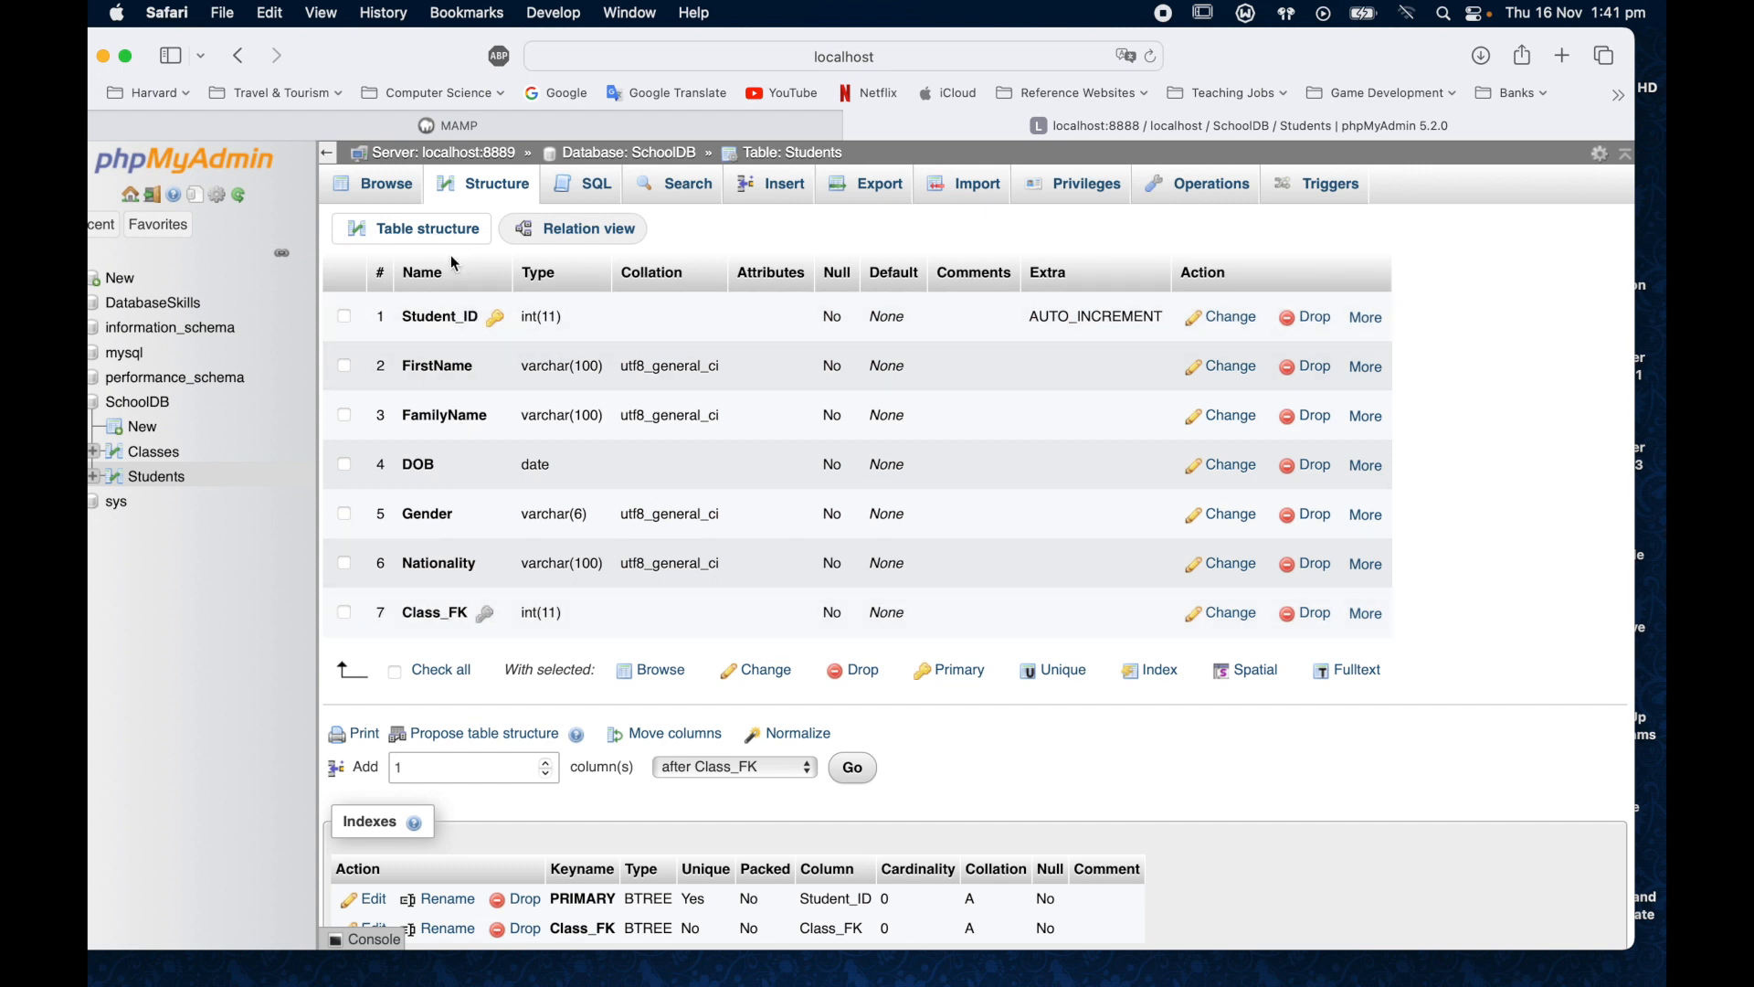
{"action": "left_click", "coordinate": [391, 186]}
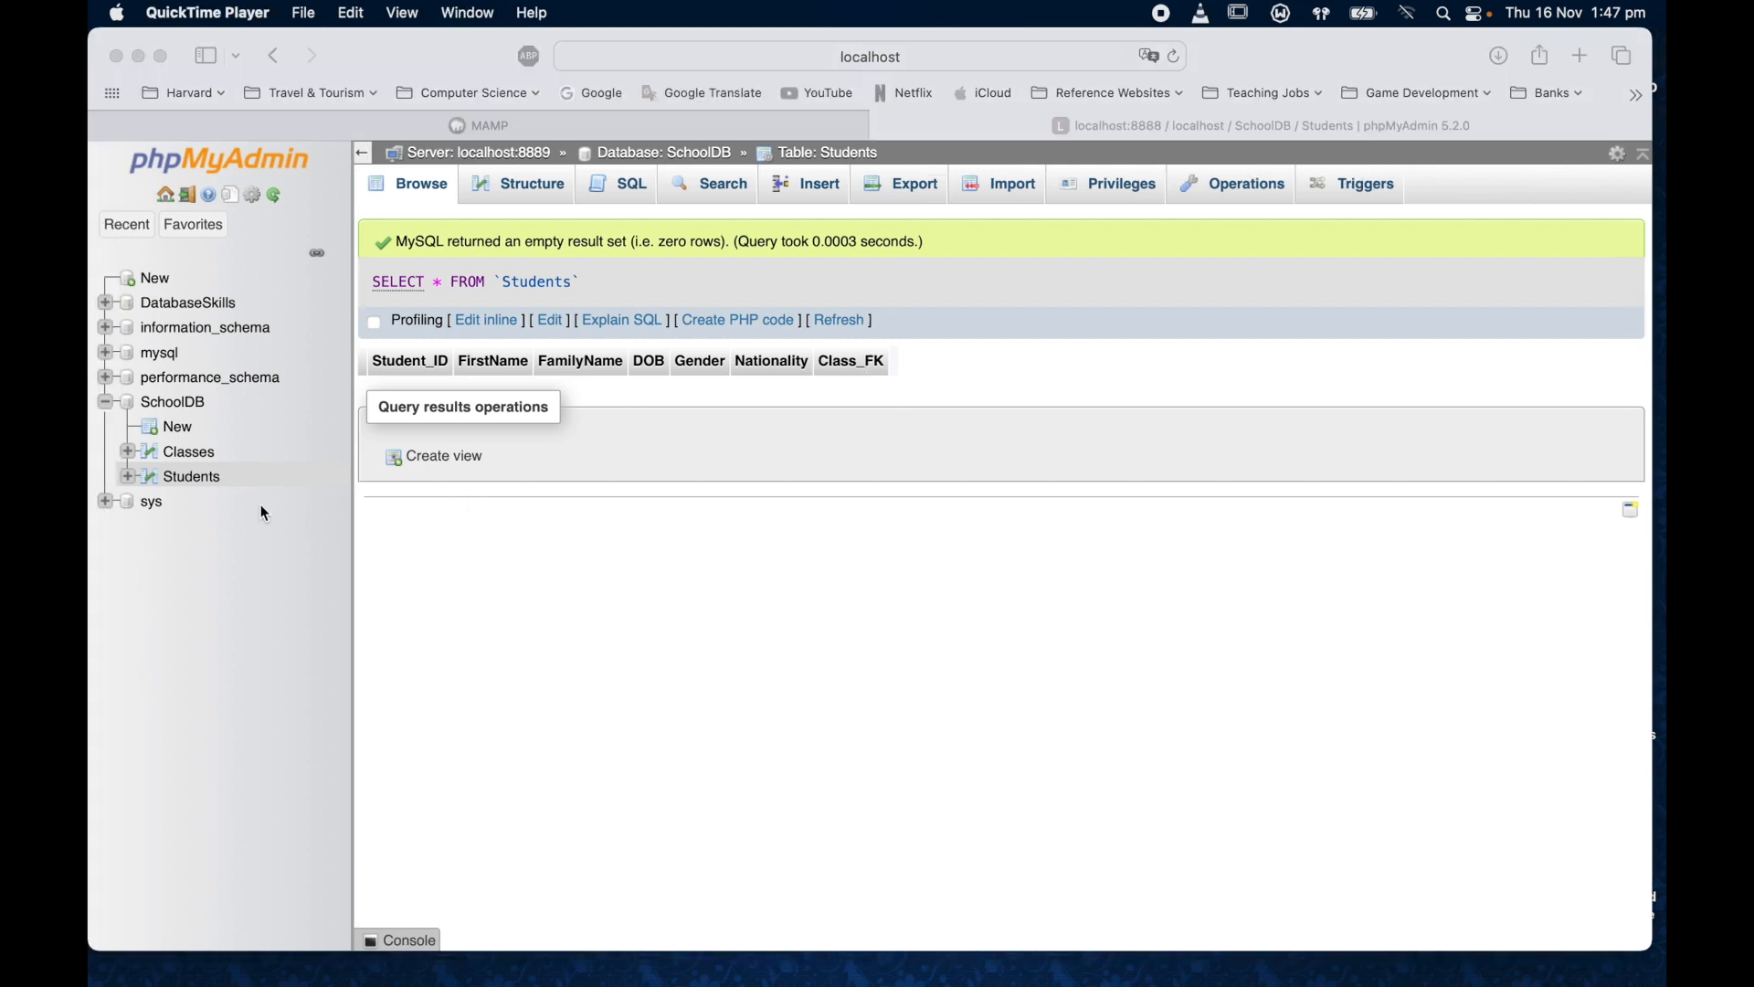
- Open the SchoolDB database overview
{"action": "left_click", "coordinate": [181, 404]}
{"action": "left_click", "coordinate": [177, 404]}
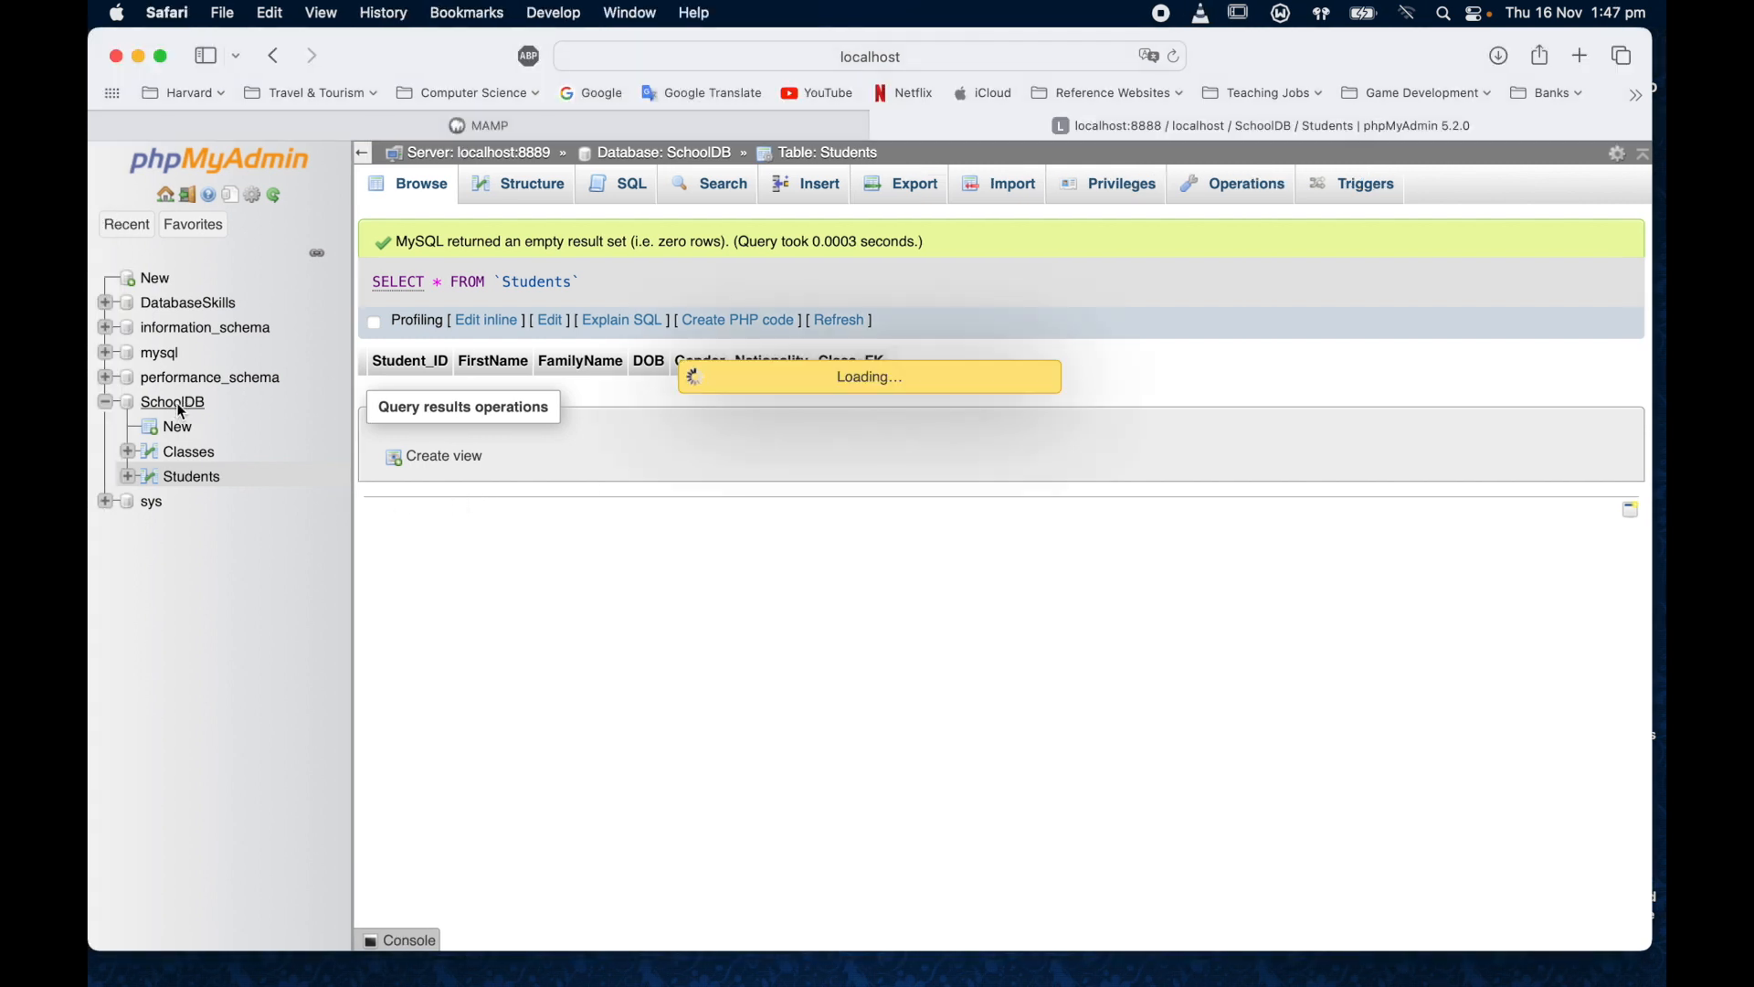